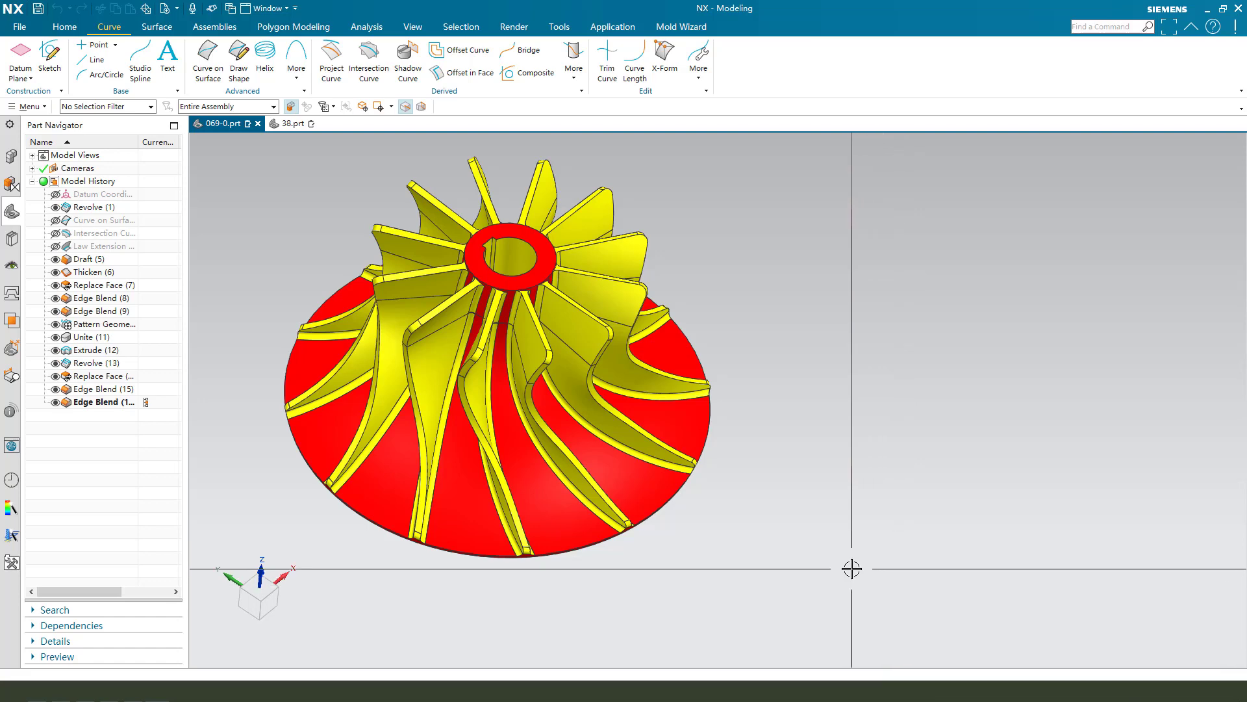
# - Orbit the finished impeller to inspect it from an oblique view
pyautogui.moveTo(855, 570); pyautogui.dragTo(592, 553, button='middle')
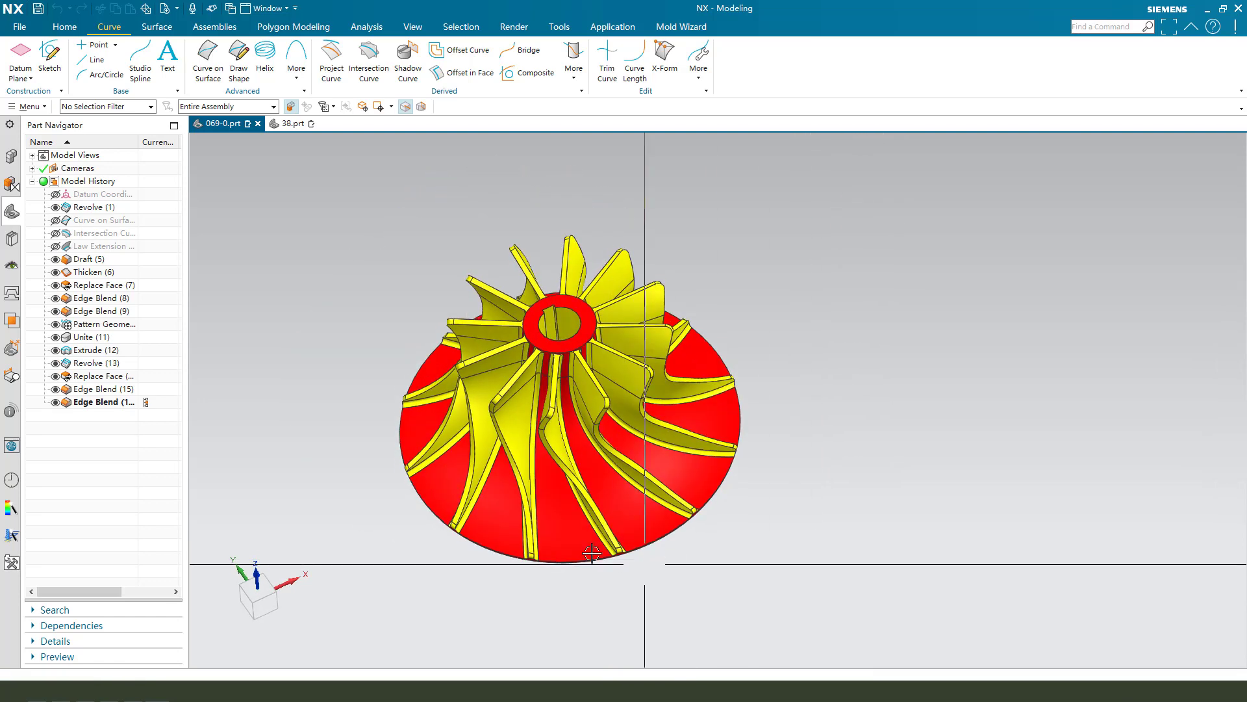
pyautogui.moveTo(758, 541); pyautogui.dragTo(699, 524, button='middle')
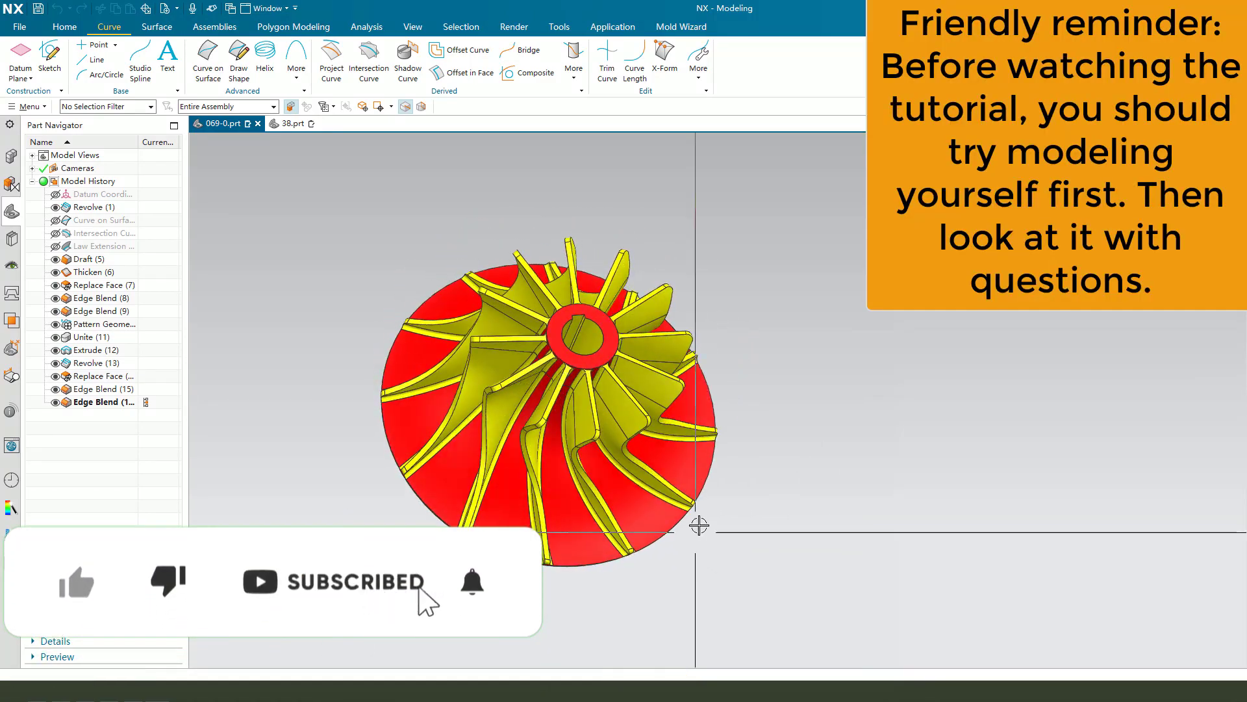
pyautogui.scroll(2, 701, 520)
pyautogui.moveTo(863, 521)
pyautogui.mouseDown(button='middle')
pyautogui.moveTo(830, 504)
pyautogui.moveTo(832, 562)
pyautogui.moveTo(866, 487)
pyautogui.moveTo(873, 499)
pyautogui.mouseUp(button='middle')
pyautogui.scroll(-2, 833, 560)
# - Switch to the empty part 38.prt with the Home modelling commands shown
pyautogui.scroll(2, 883, 516)
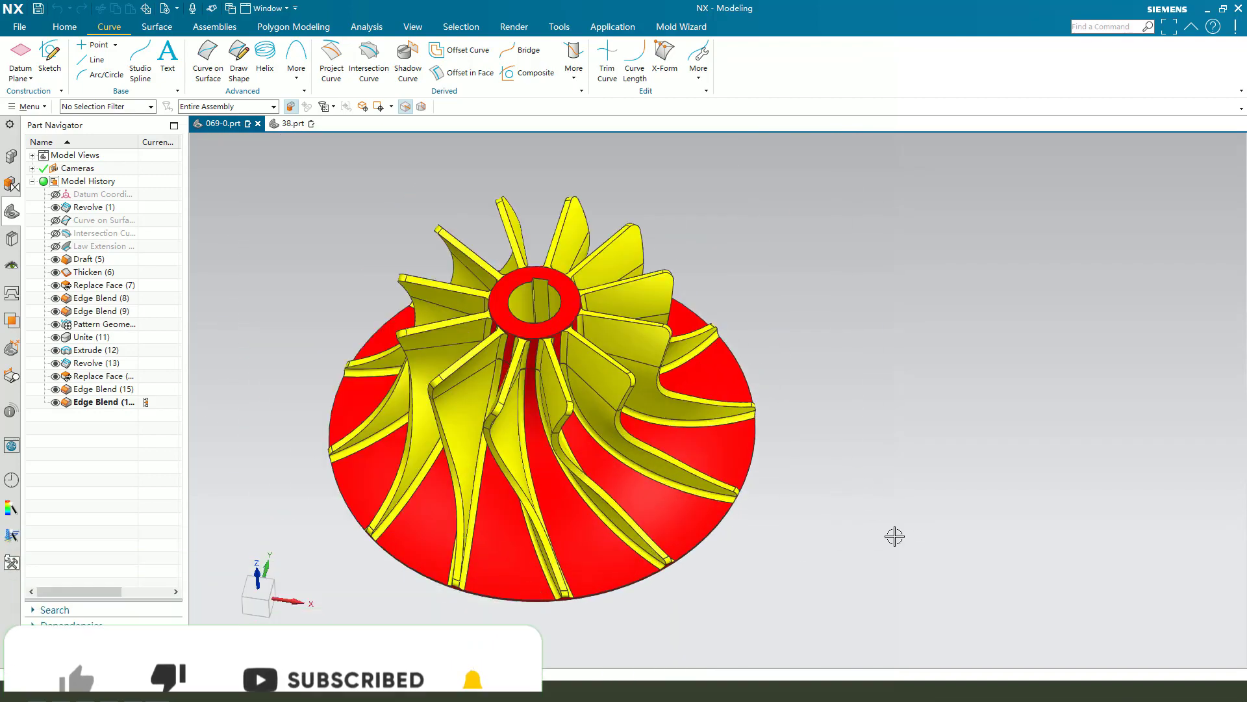
pyautogui.click(290, 123)
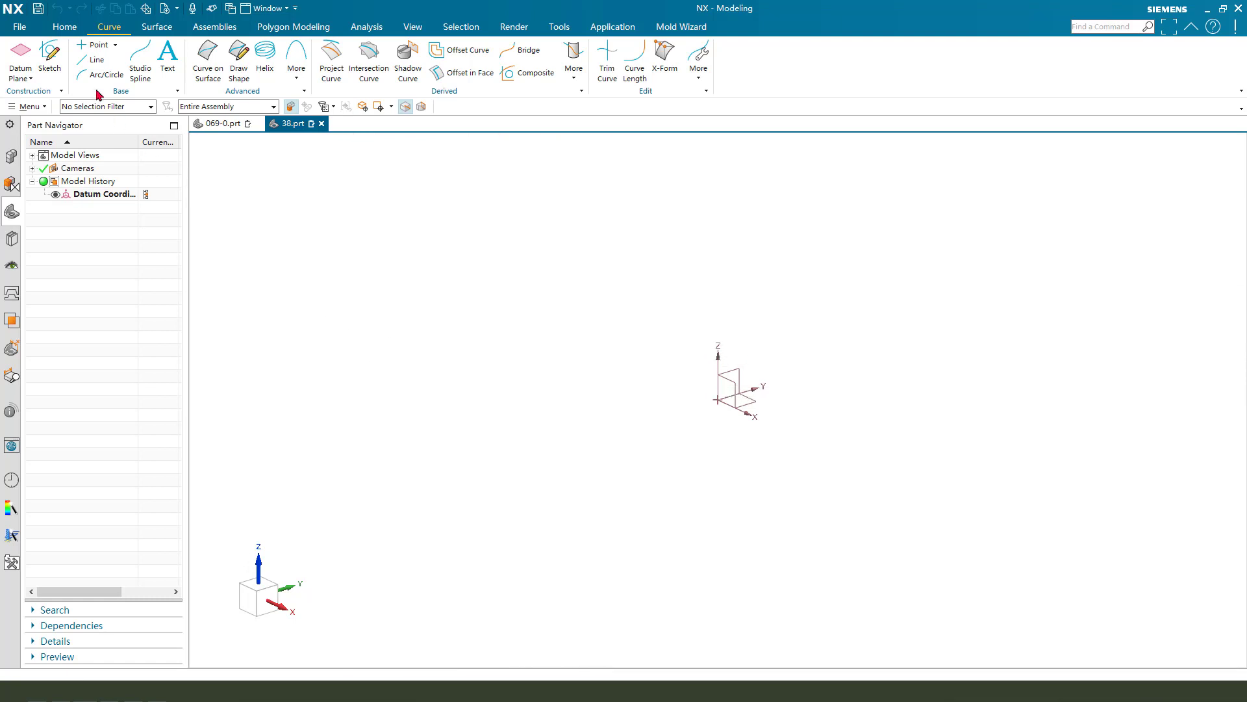
pyautogui.click(64, 27)
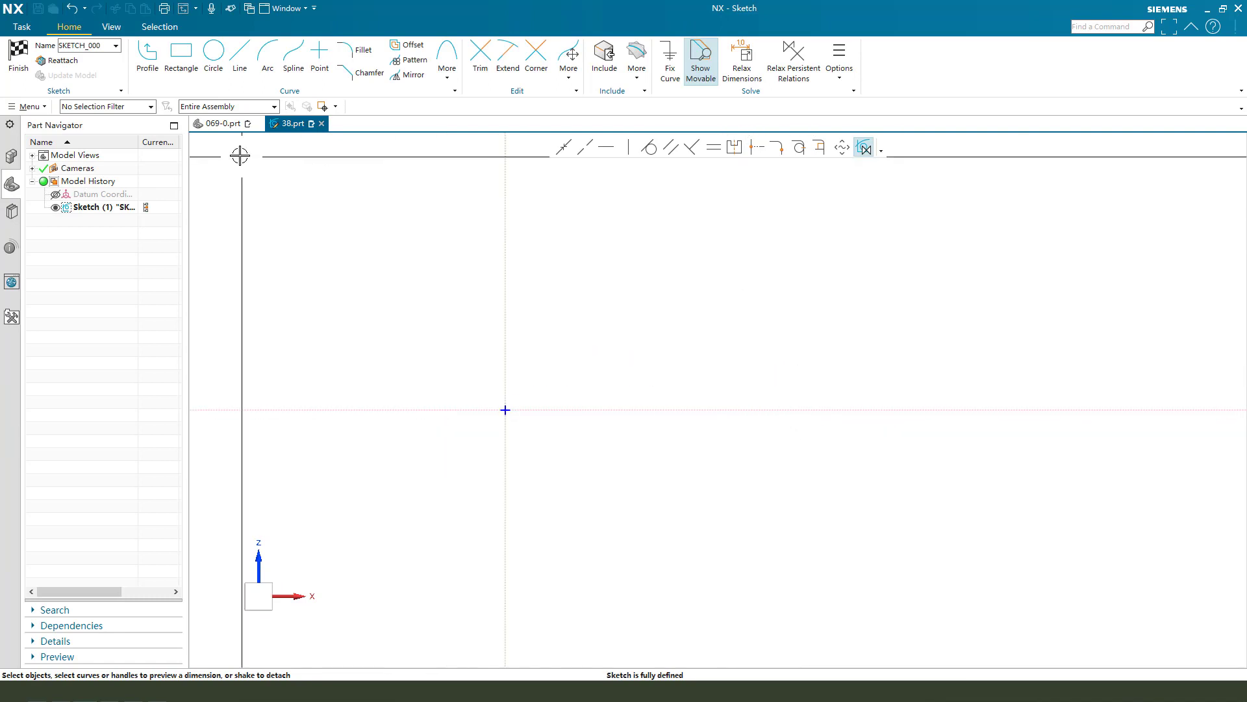
# - Start a Profile on the vertical axis and draw the horizontal top line and a sloped line
pyautogui.click(148, 62)
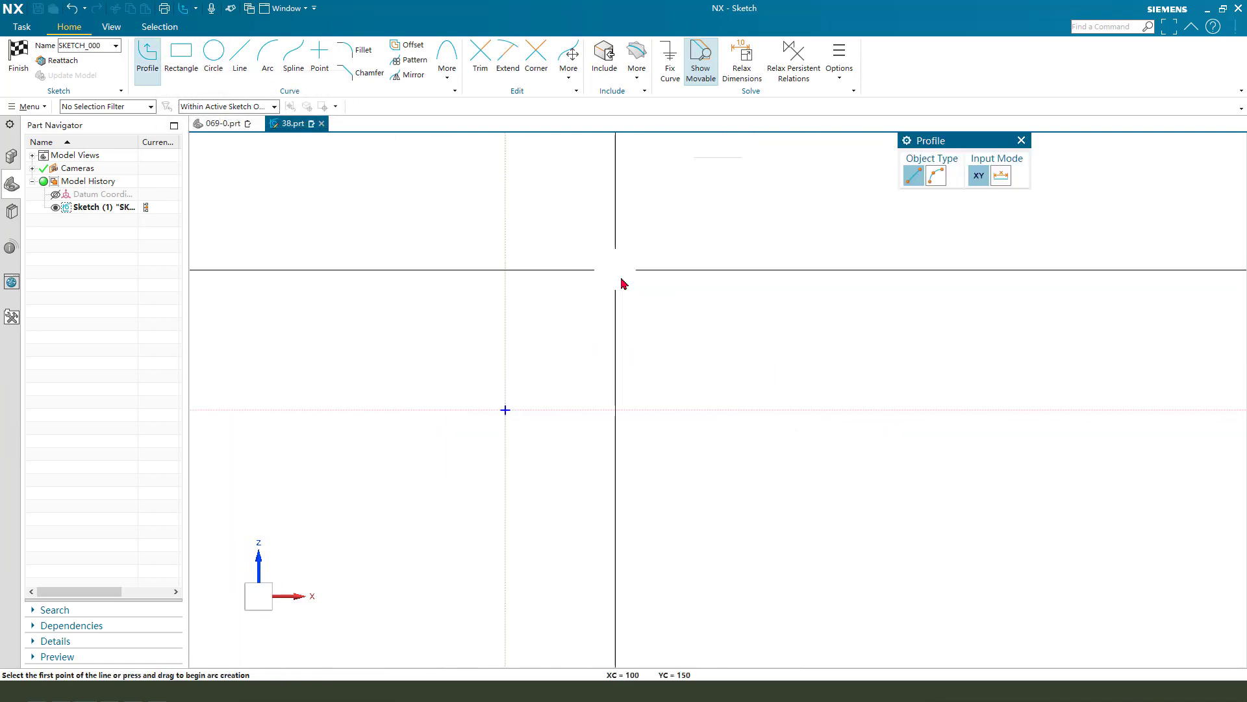
pyautogui.scroll(-2, 554, 408)
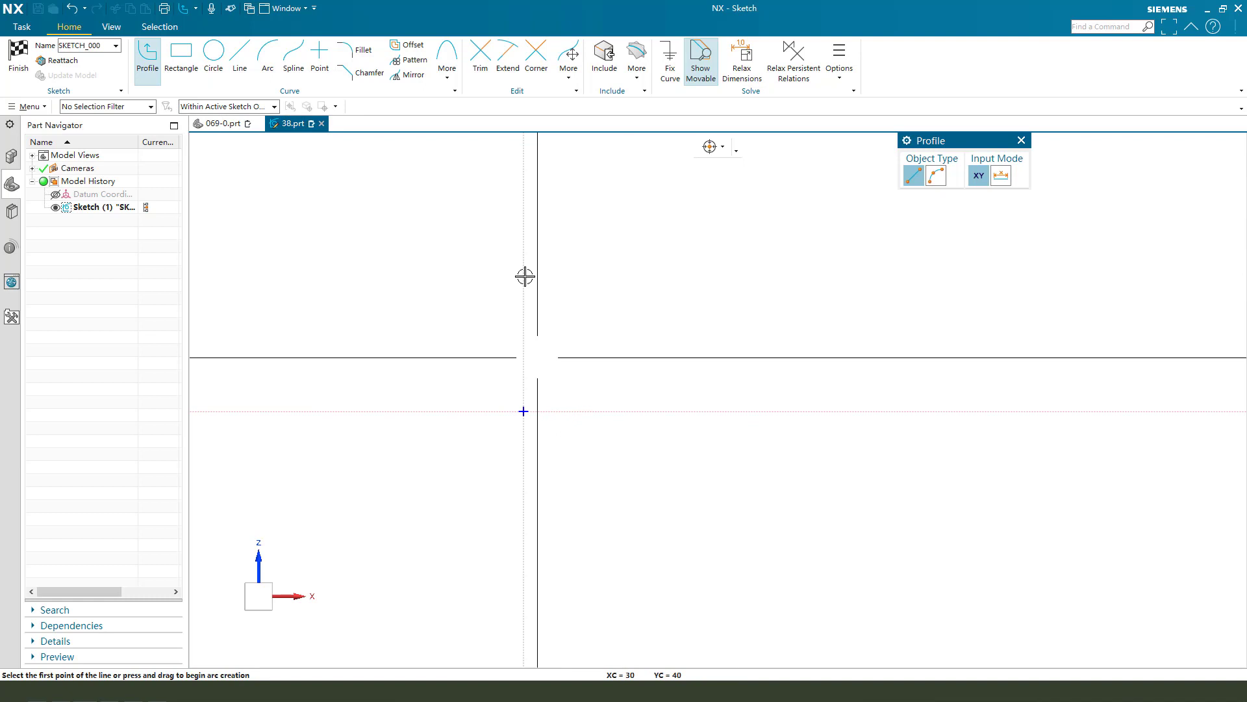
pyautogui.click(523, 199)
pyautogui.scroll(1, 589, 197)
pyautogui.click(582, 200)
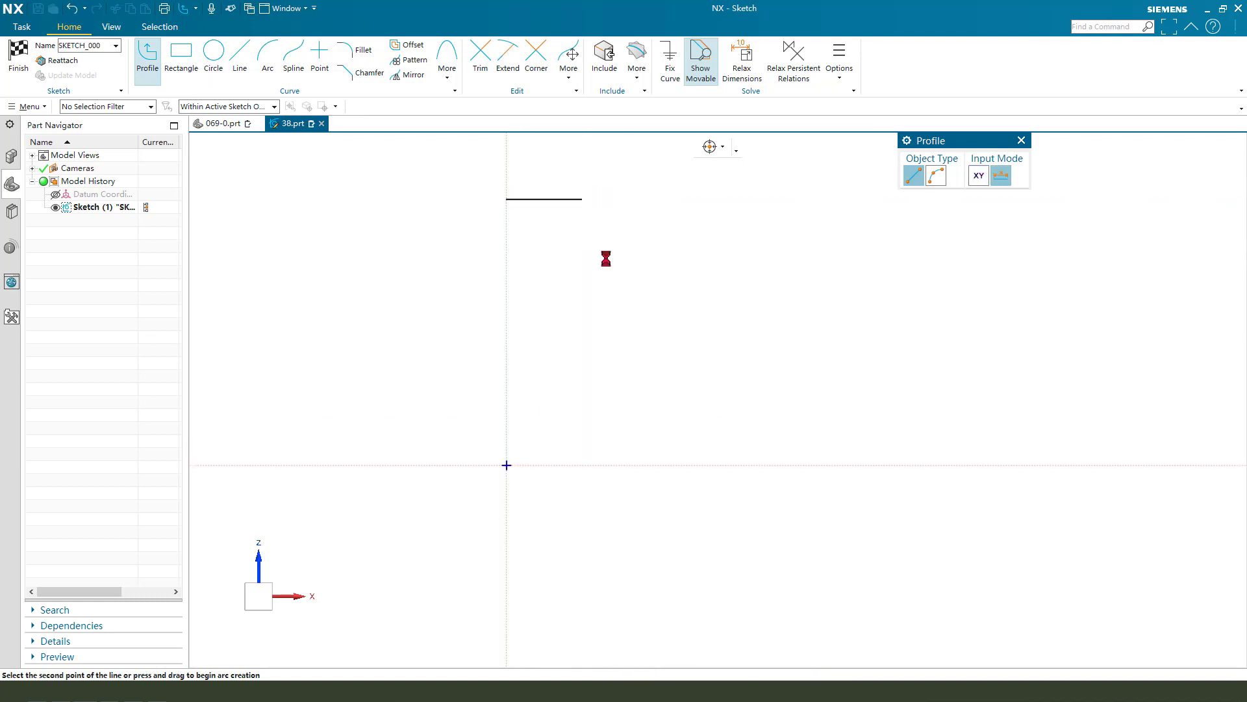
pyautogui.click(607, 278)
# - Continue with an arc curving down to the horizontal axis and a short end line
pyautogui.click(936, 175)
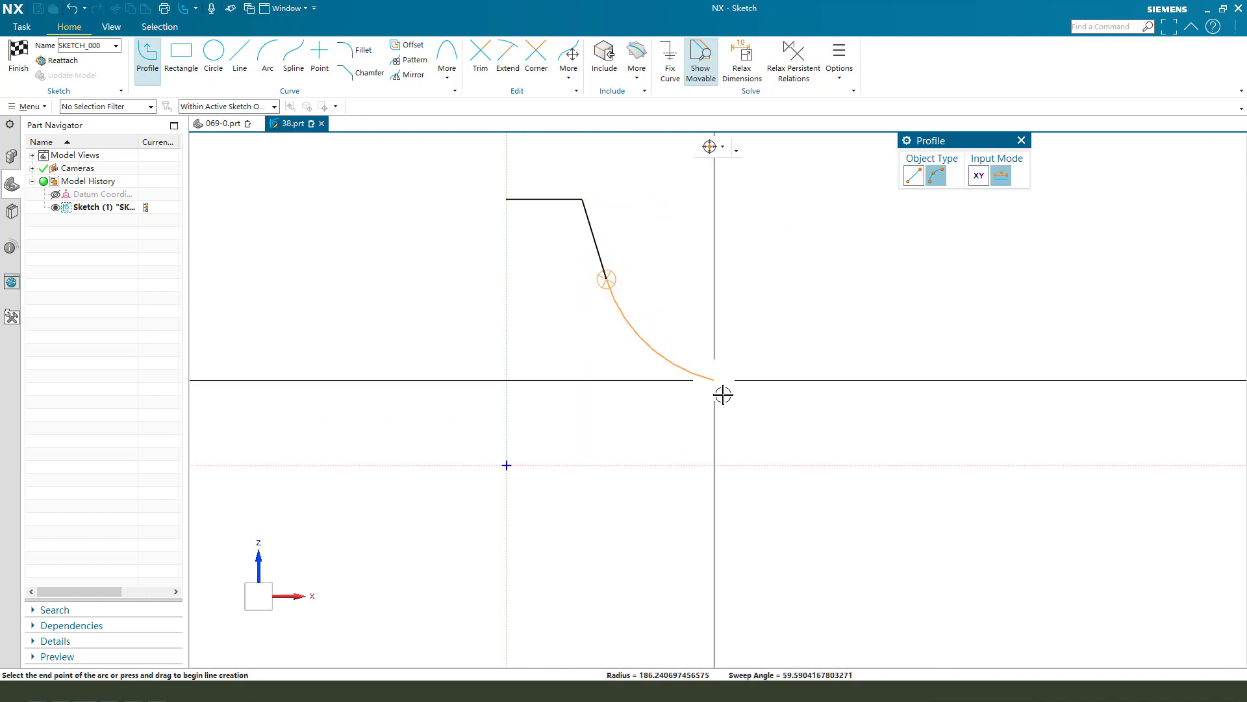
pyautogui.click(757, 455)
pyautogui.scroll(6, 767, 454)
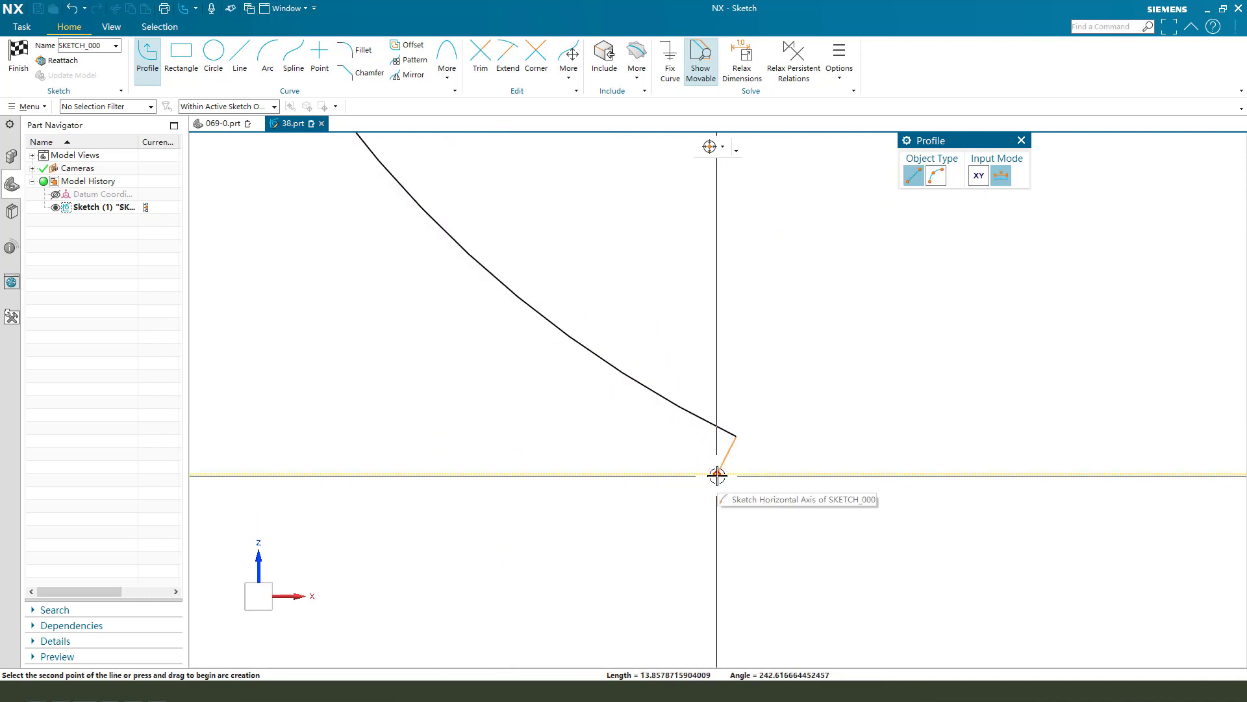
pyautogui.click(731, 467)
pyautogui.press('Escape')
pyautogui.scroll(-3, 797, 454)
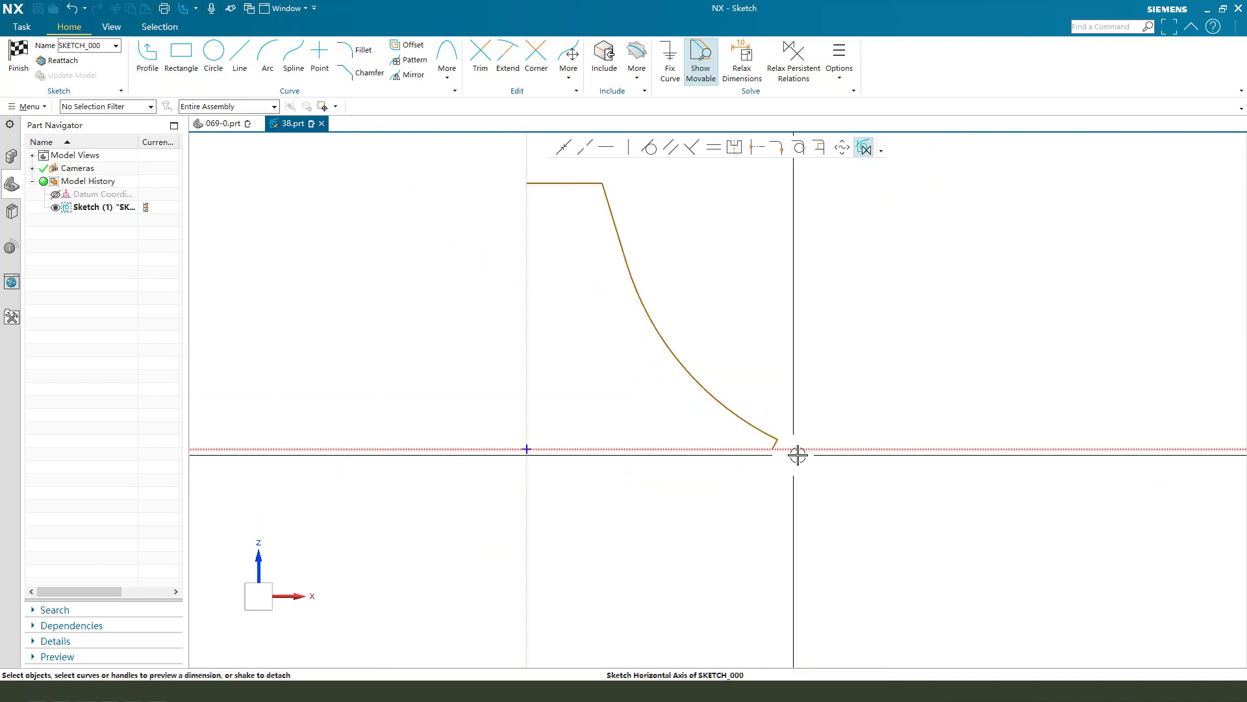
pyautogui.scroll(-1, 594, 318)
pyautogui.scroll(1, 618, 256)
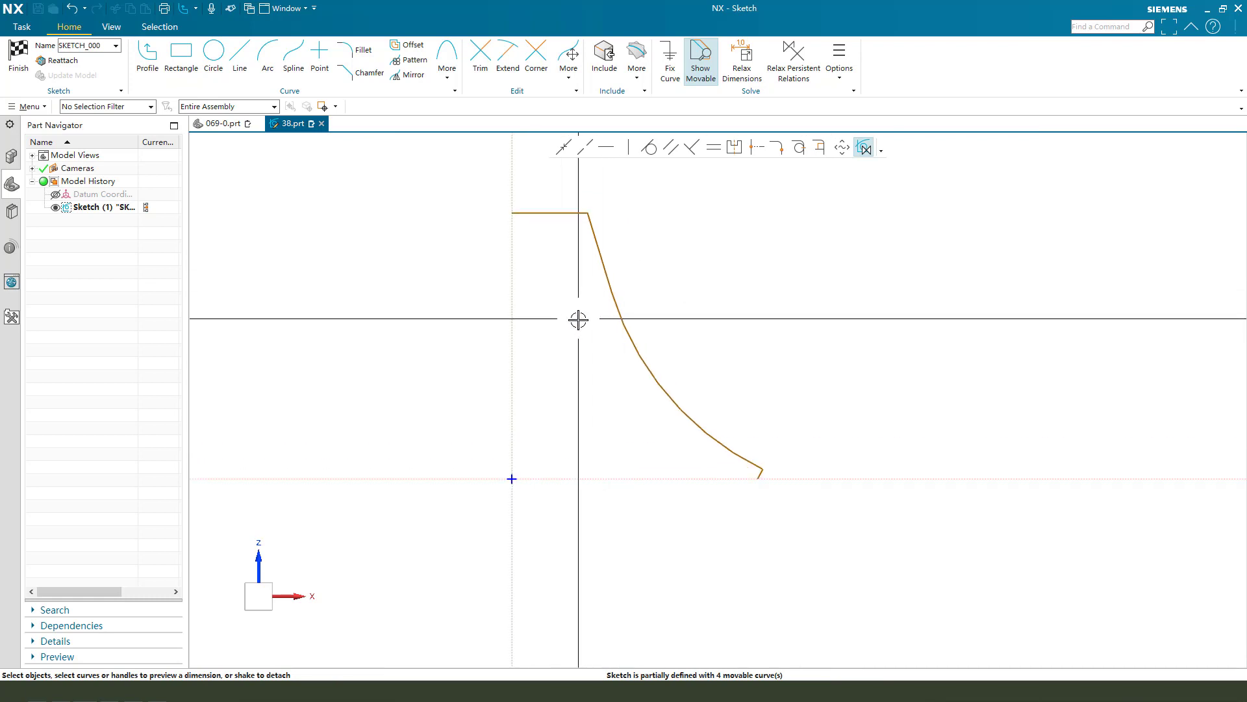
# - Dimension the top line to 26, scaling the whole sketch
pyautogui.scroll(-1, 571, 299)
pyautogui.scroll(2, 555, 255)
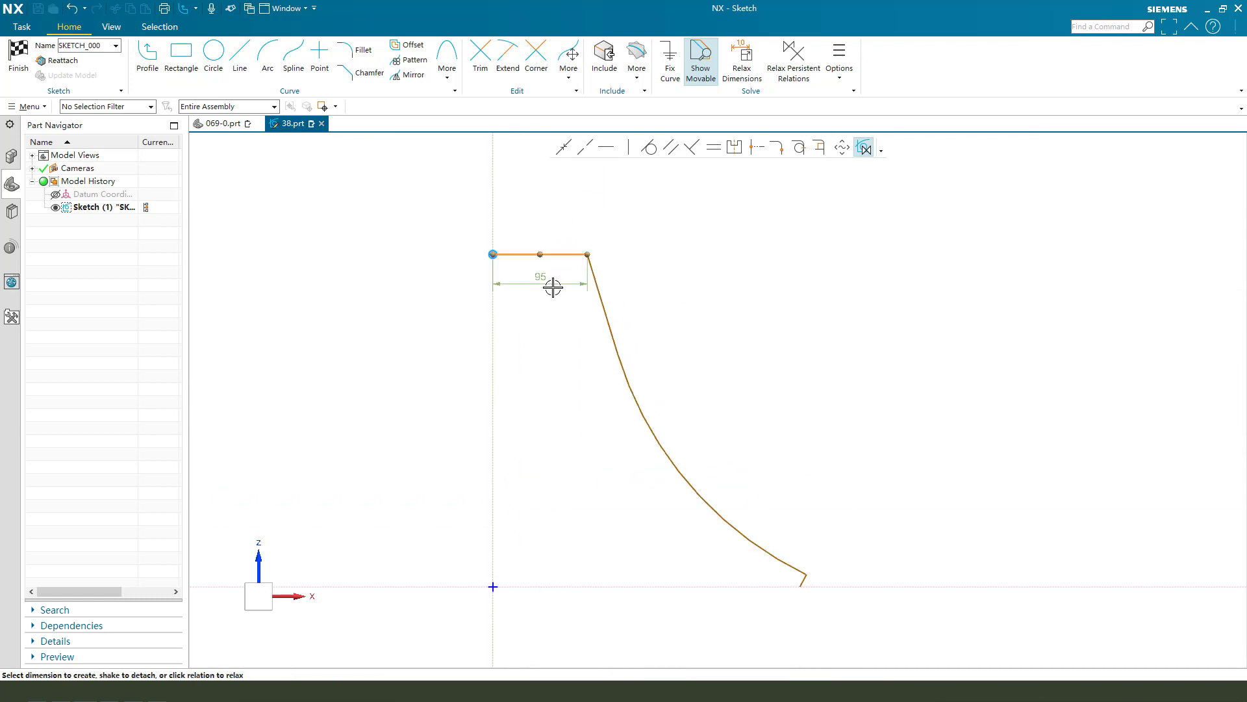
pyautogui.moveTo(551, 287); pyautogui.dragTo(543, 212)
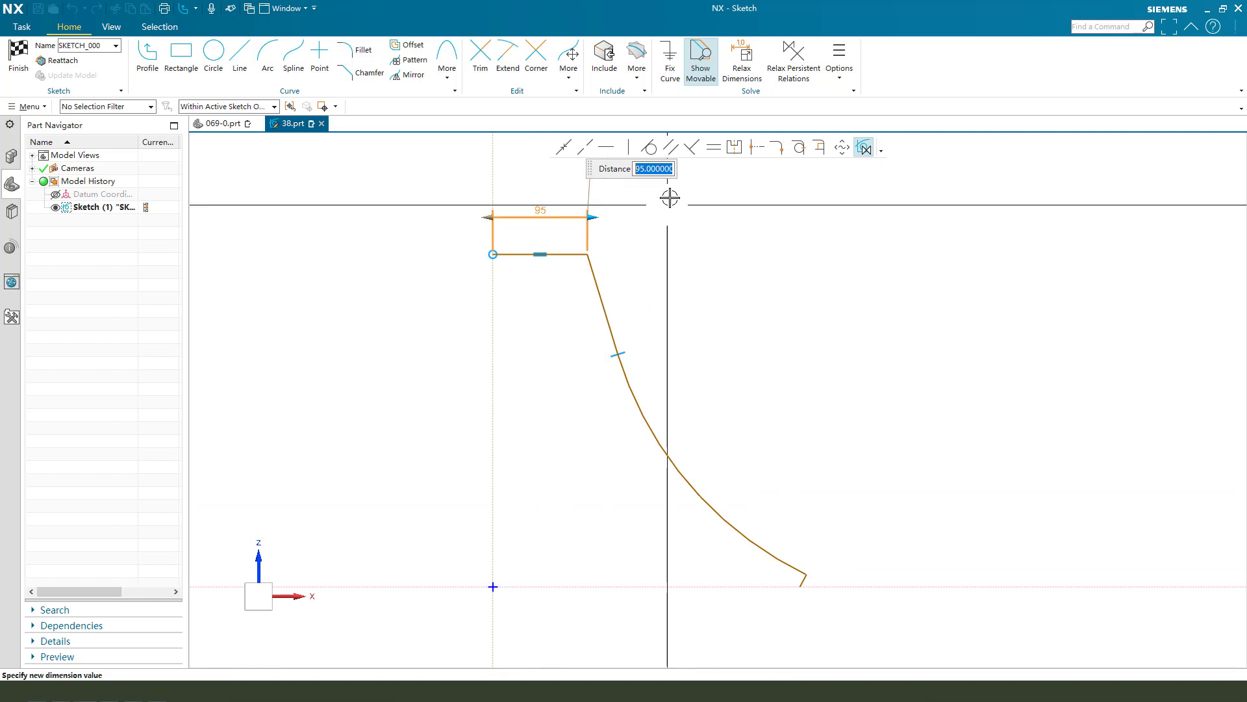
pyautogui.write('2')
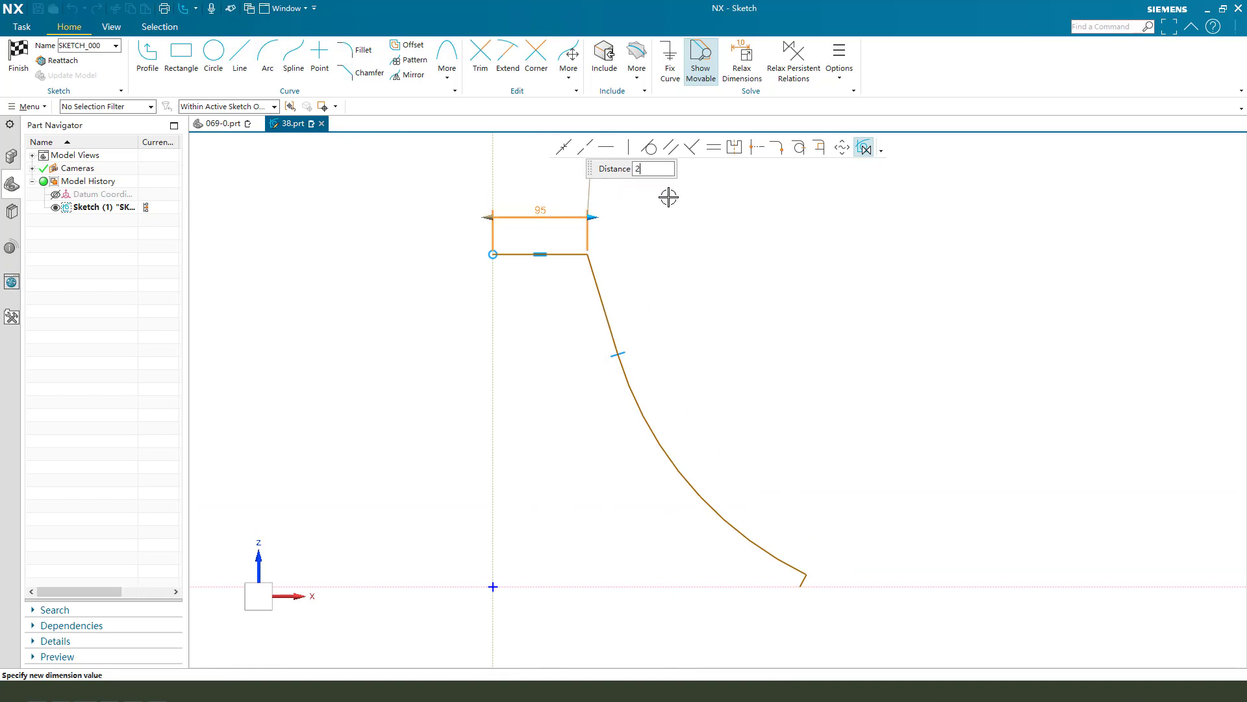
pyautogui.write('6')
pyautogui.press('Return')
pyautogui.press('Return')
pyautogui.middleClick(700, 240)
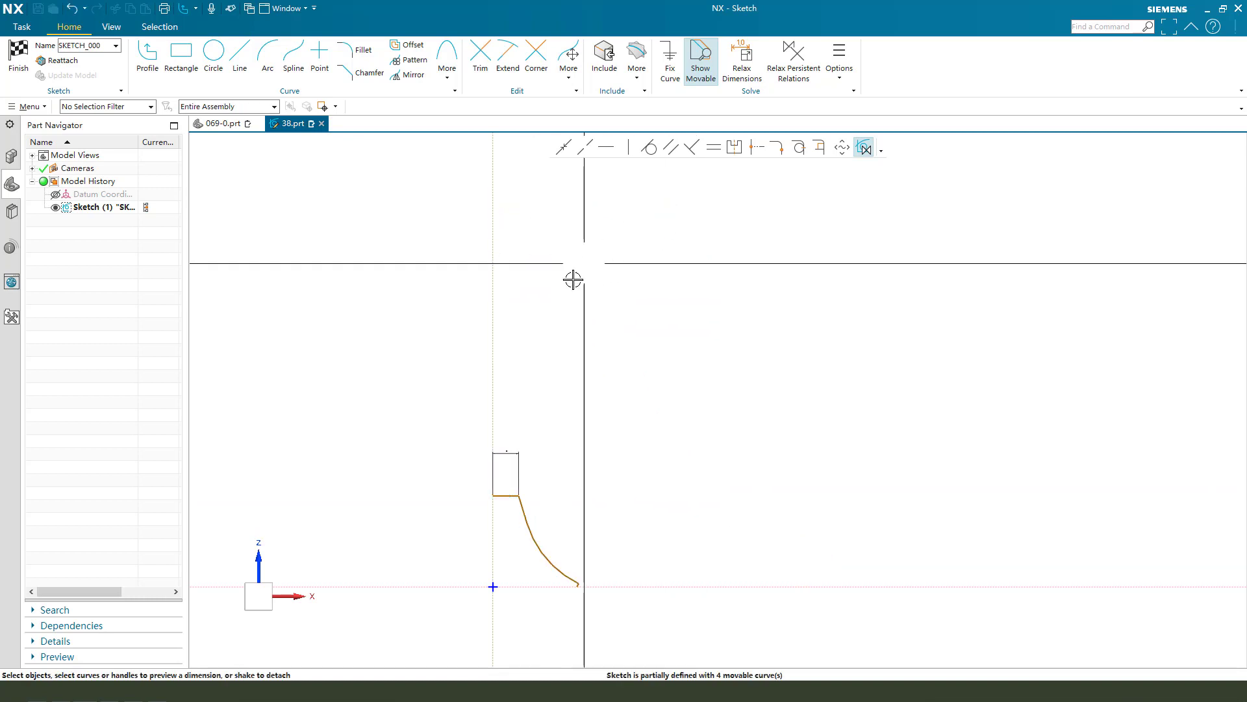
# - Add a 4° angle between the sloped line and the vertical axis
pyautogui.scroll(-3, 573, 279)
pyautogui.scroll(8, 530, 422)
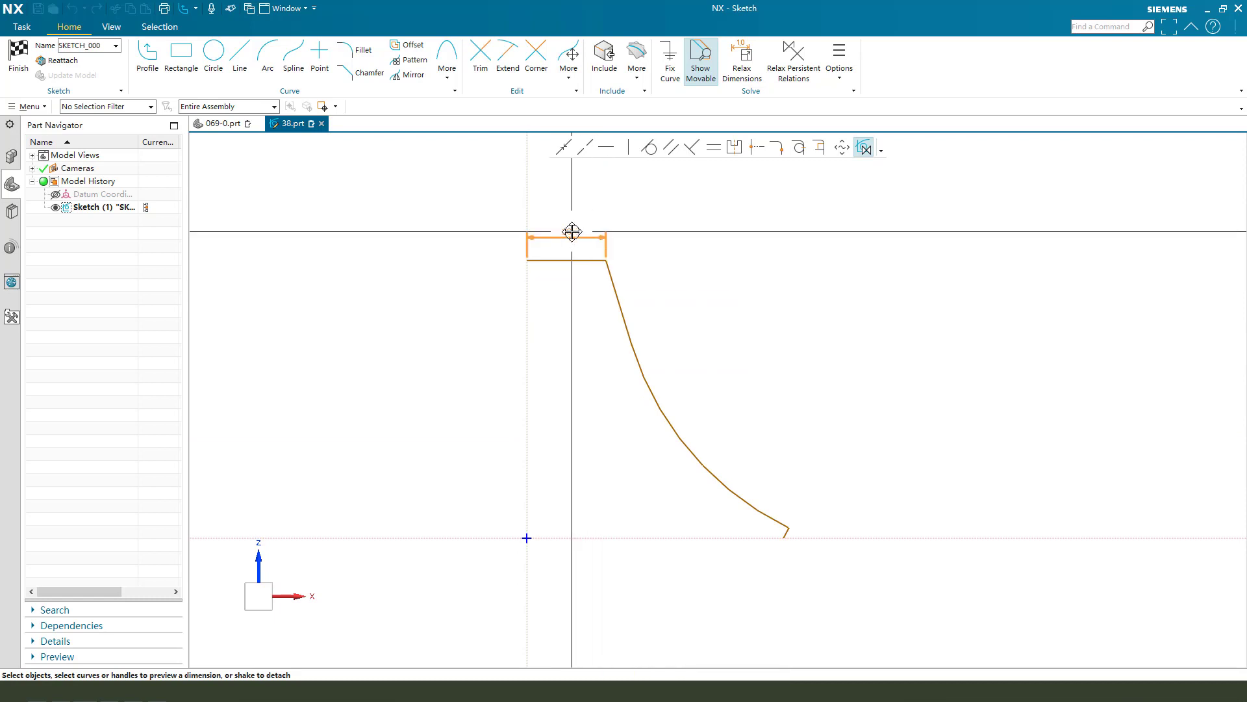
pyautogui.scroll(2, 599, 235)
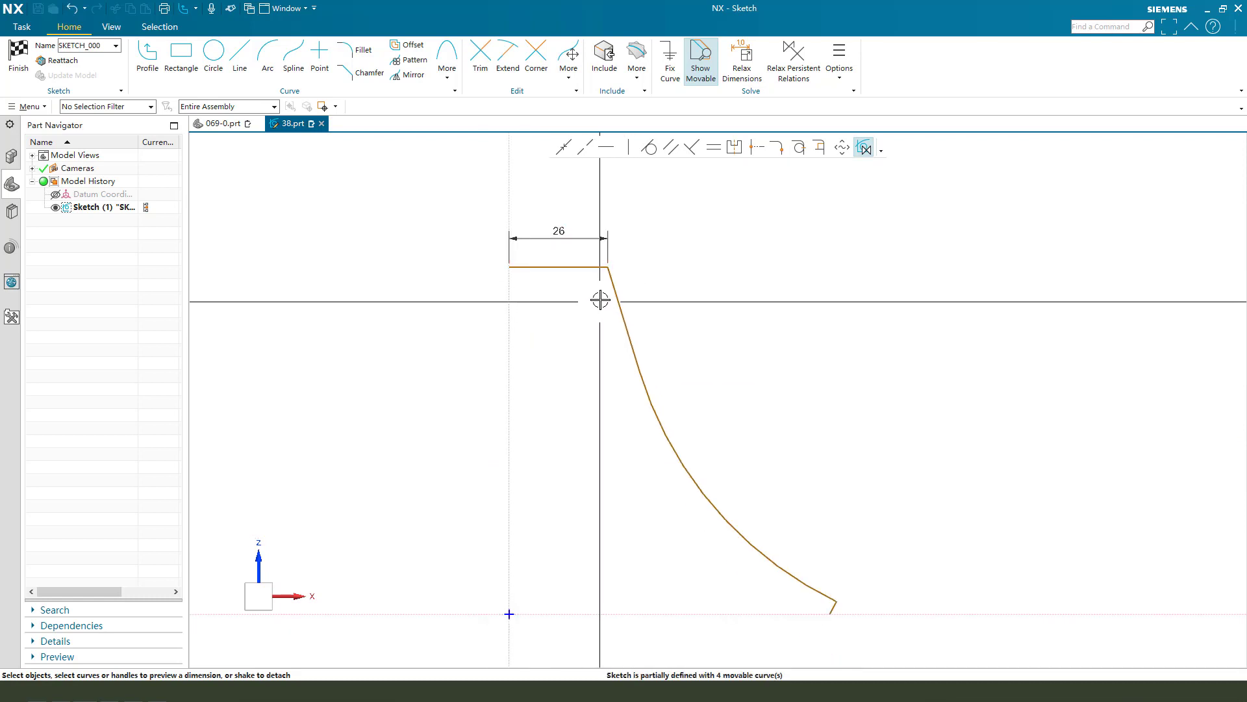
pyautogui.click(614, 292)
pyautogui.click(514, 326)
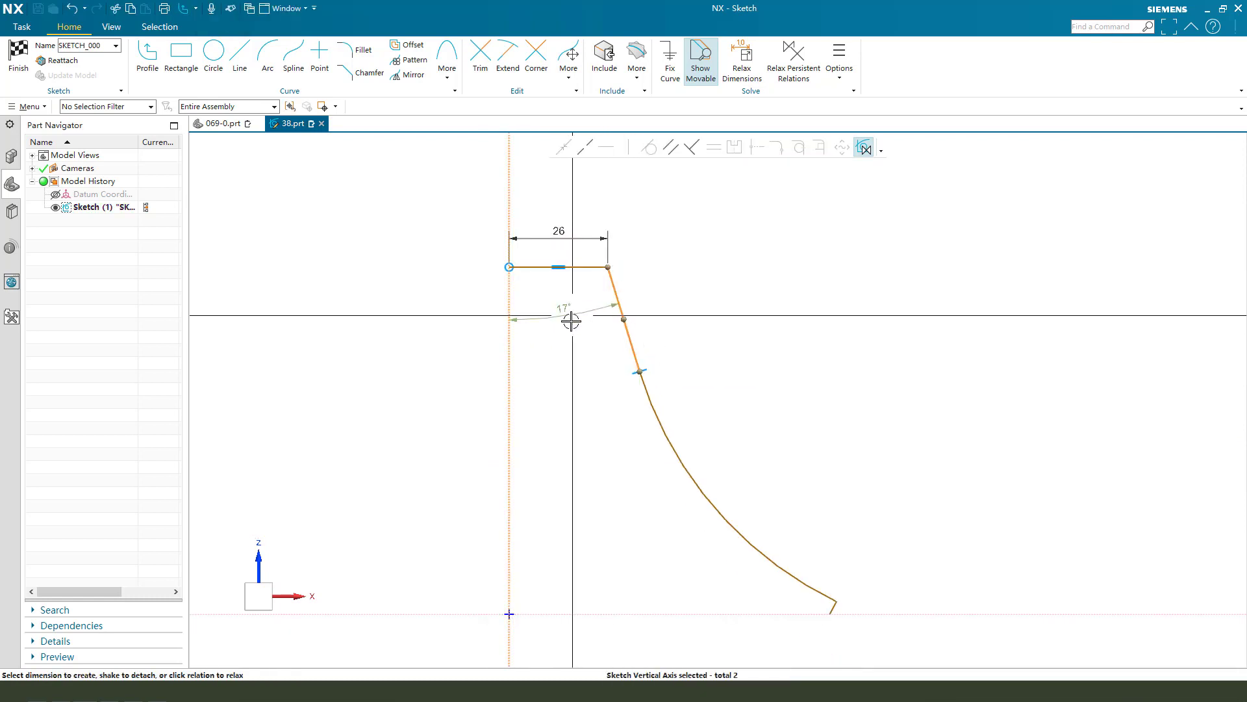
pyautogui.click(571, 322)
pyautogui.press('Return')
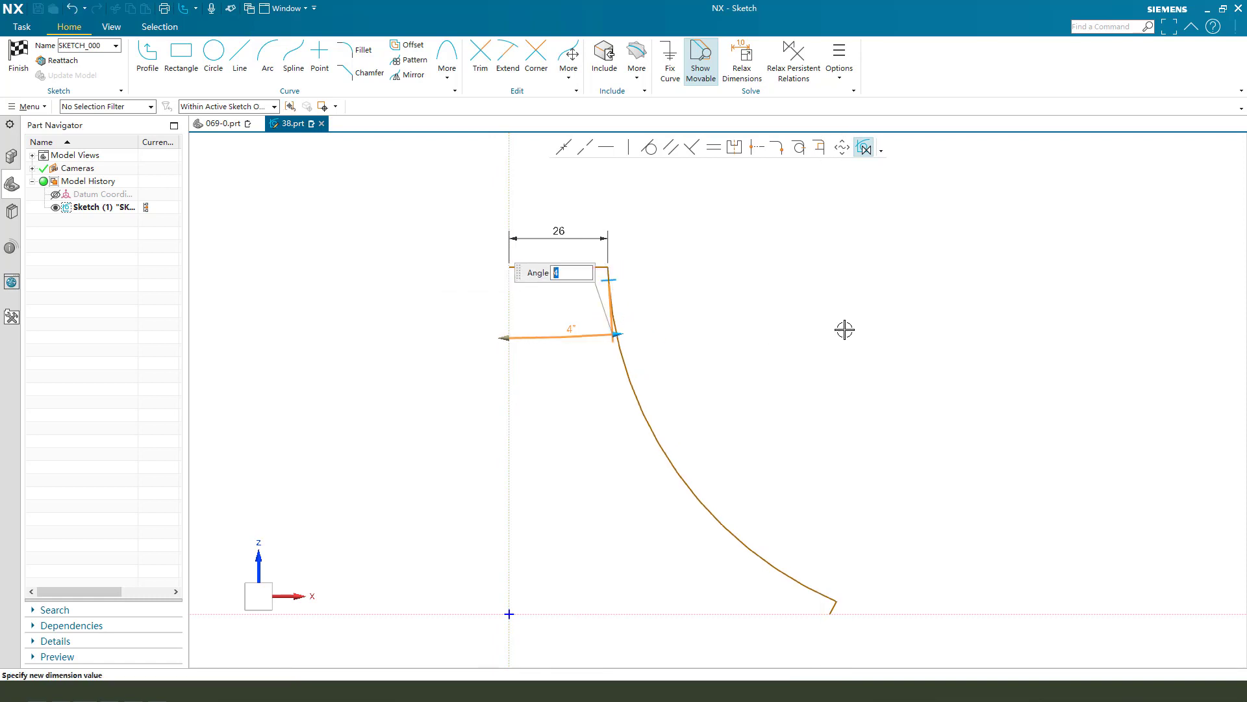
pyautogui.press('Escape')
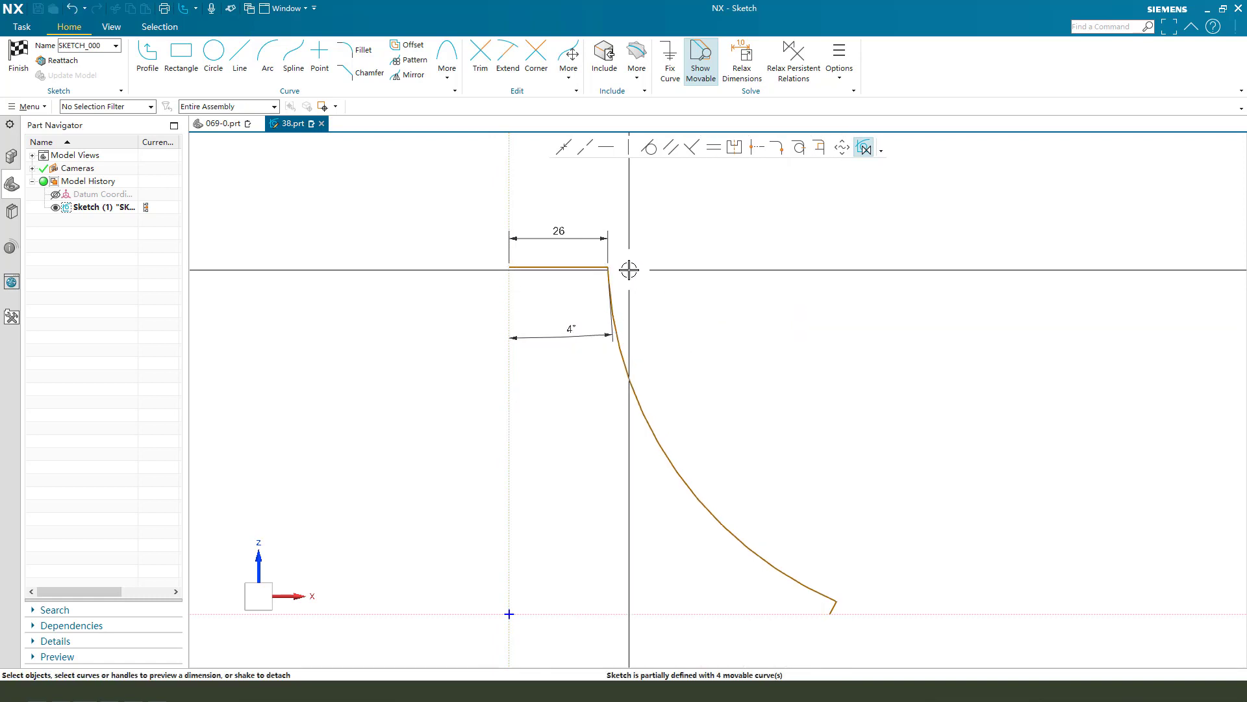
# - Give the sloped line a 25.5 vertical height dimension
pyautogui.scroll(3, 626, 272)
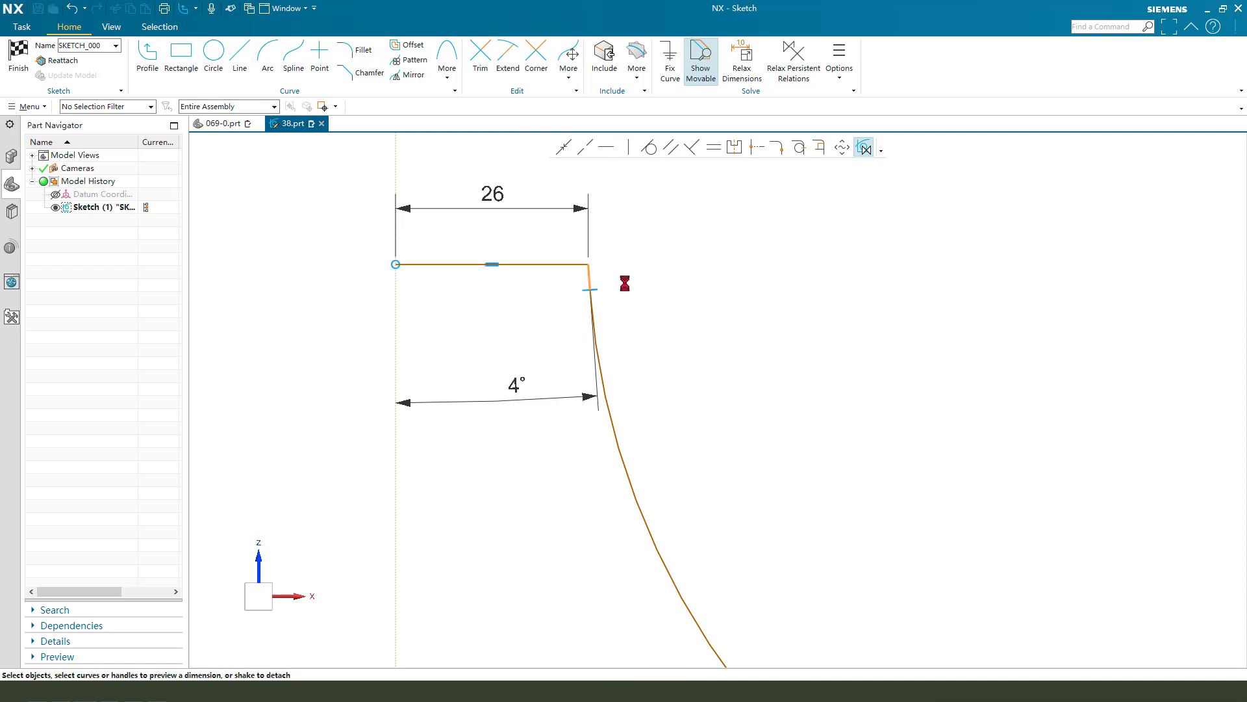
pyautogui.moveTo(557, 274); pyautogui.dragTo(679, 233)
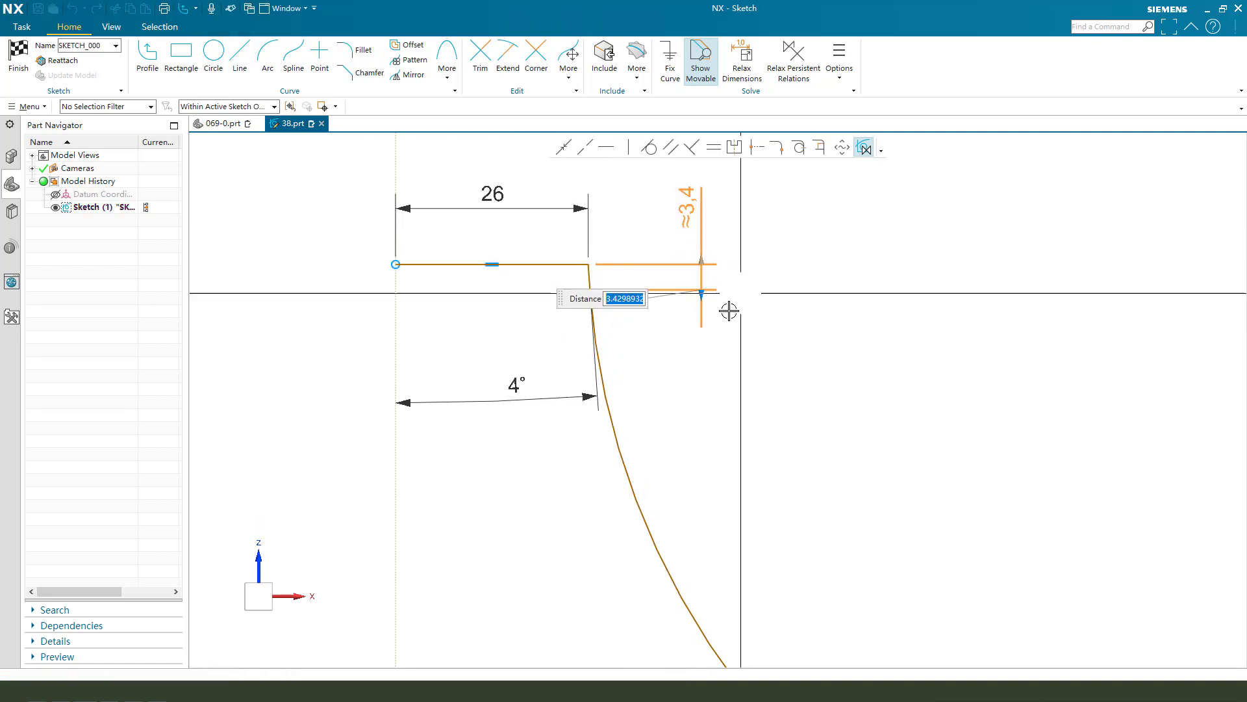
pyautogui.press('Return')
pyautogui.middleClick(683, 351)
pyautogui.scroll(-5, 521, 274)
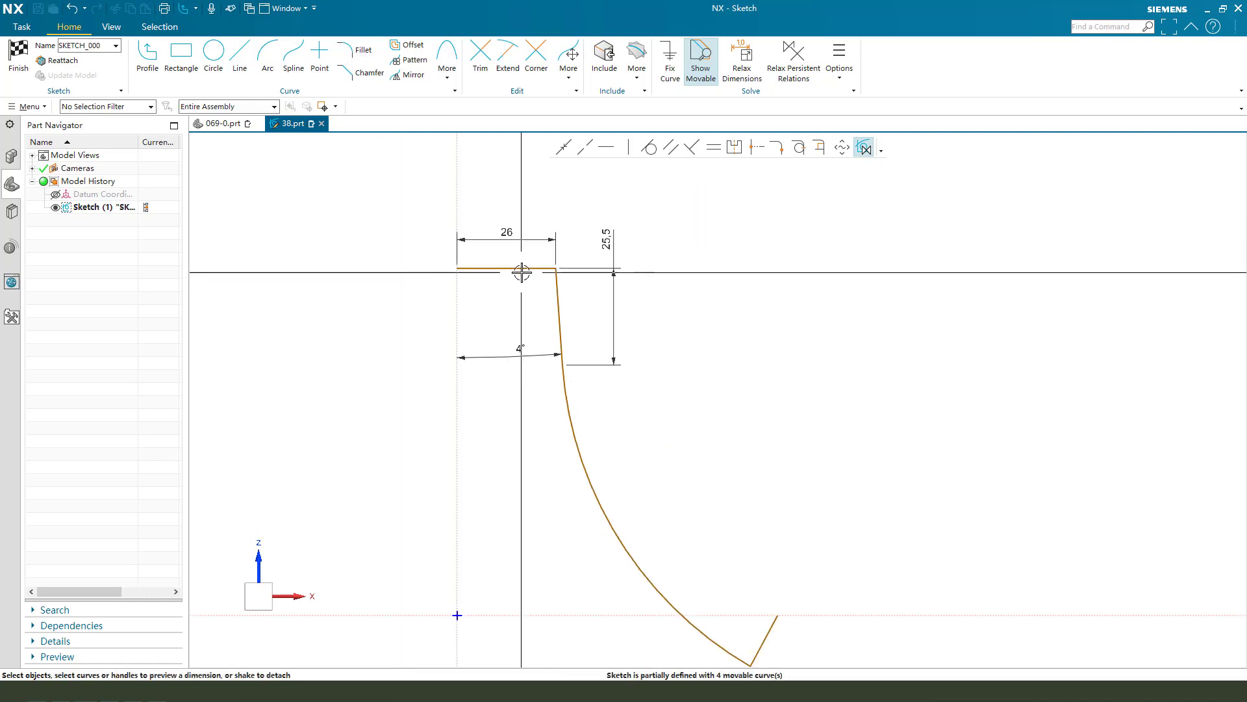
pyautogui.scroll(2, 698, 520)
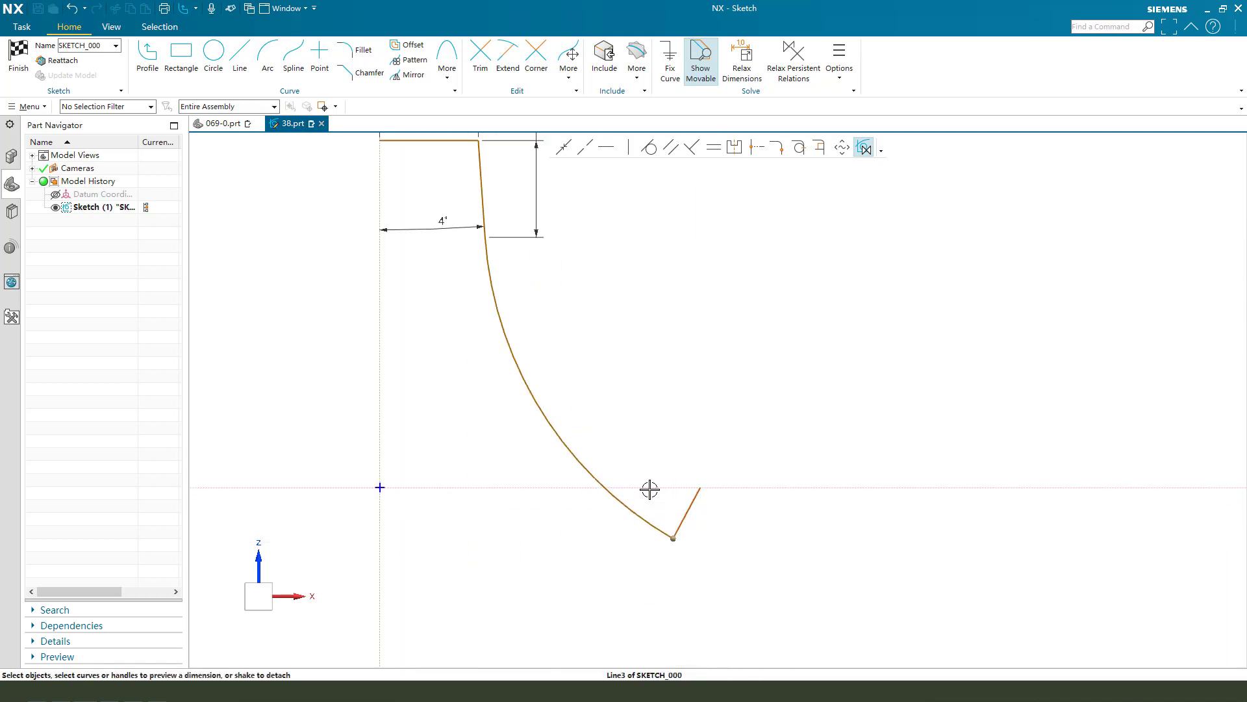
# - Drag the arc's lower end to reshape the profile and select the arc
pyautogui.moveTo(650, 489); pyautogui.dragTo(631, 439)
pyautogui.scroll(-2, 673, 458)
pyautogui.click(580, 374)
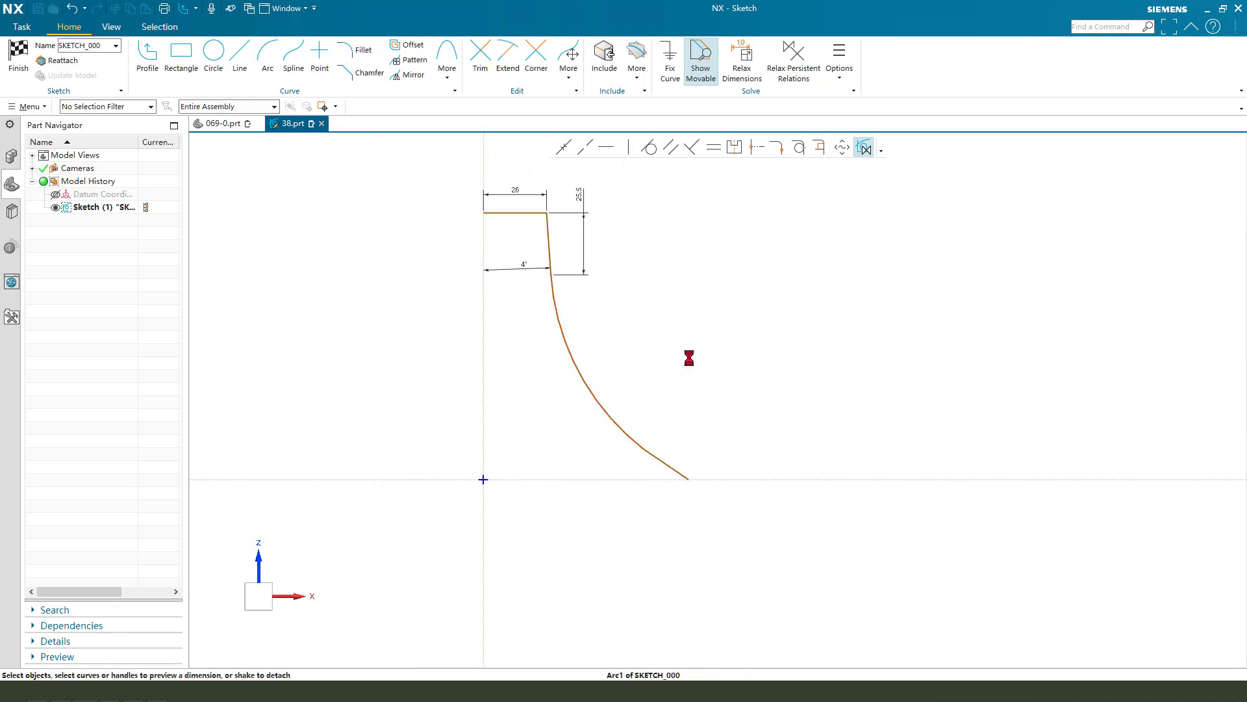
# - Dimension the arc radius at R100
pyautogui.click(568, 403)
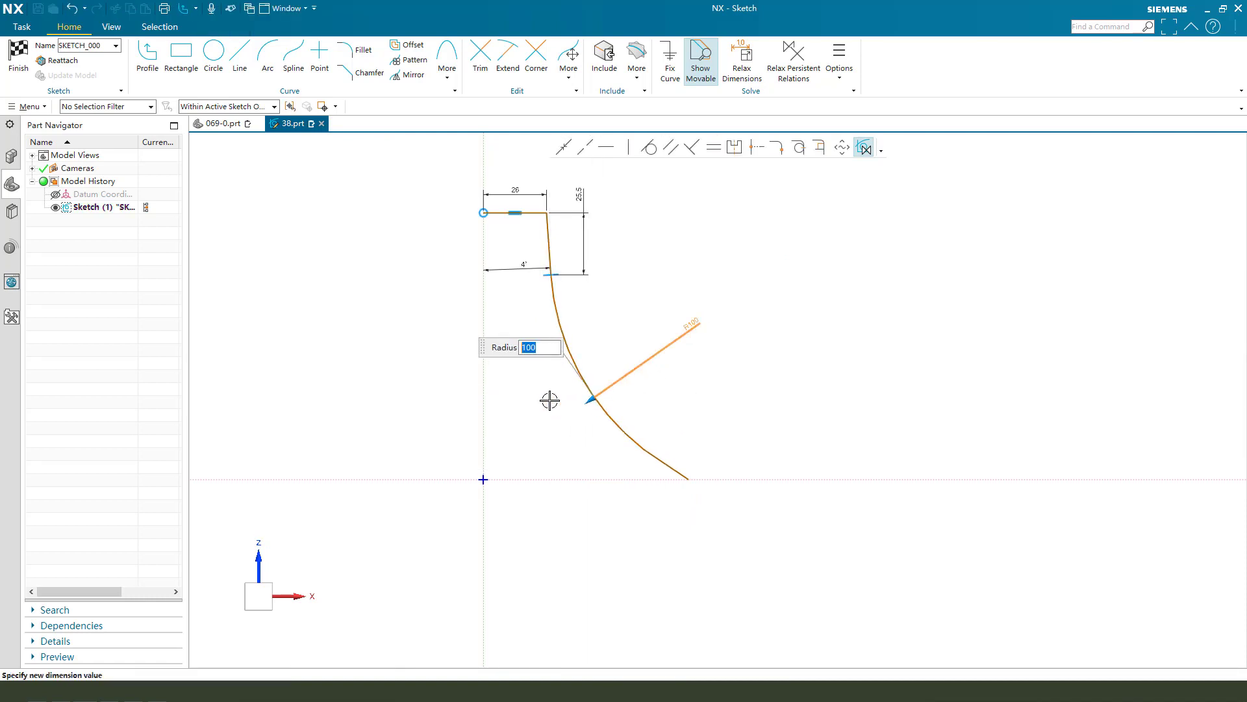
pyautogui.middleClick(683, 385)
pyautogui.scroll(4, 689, 499)
pyautogui.scroll(2, 687, 449)
pyautogui.scroll(-2, 697, 445)
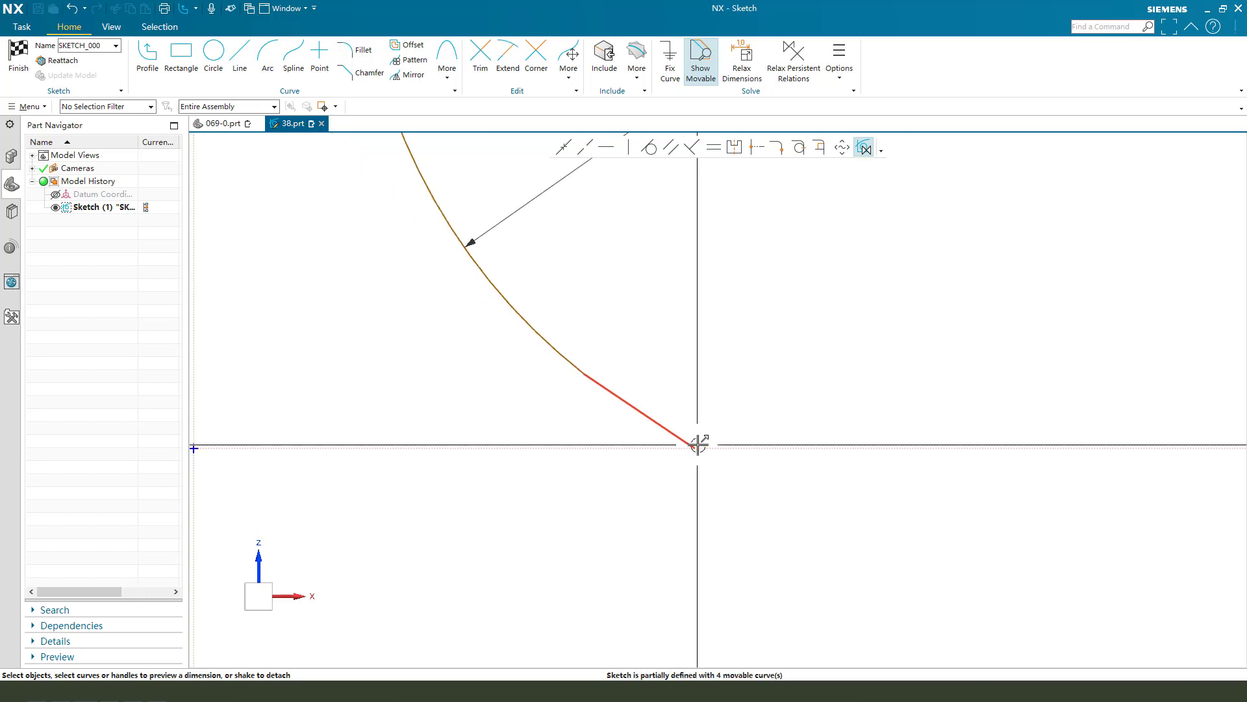
pyautogui.scroll(2, 693, 478)
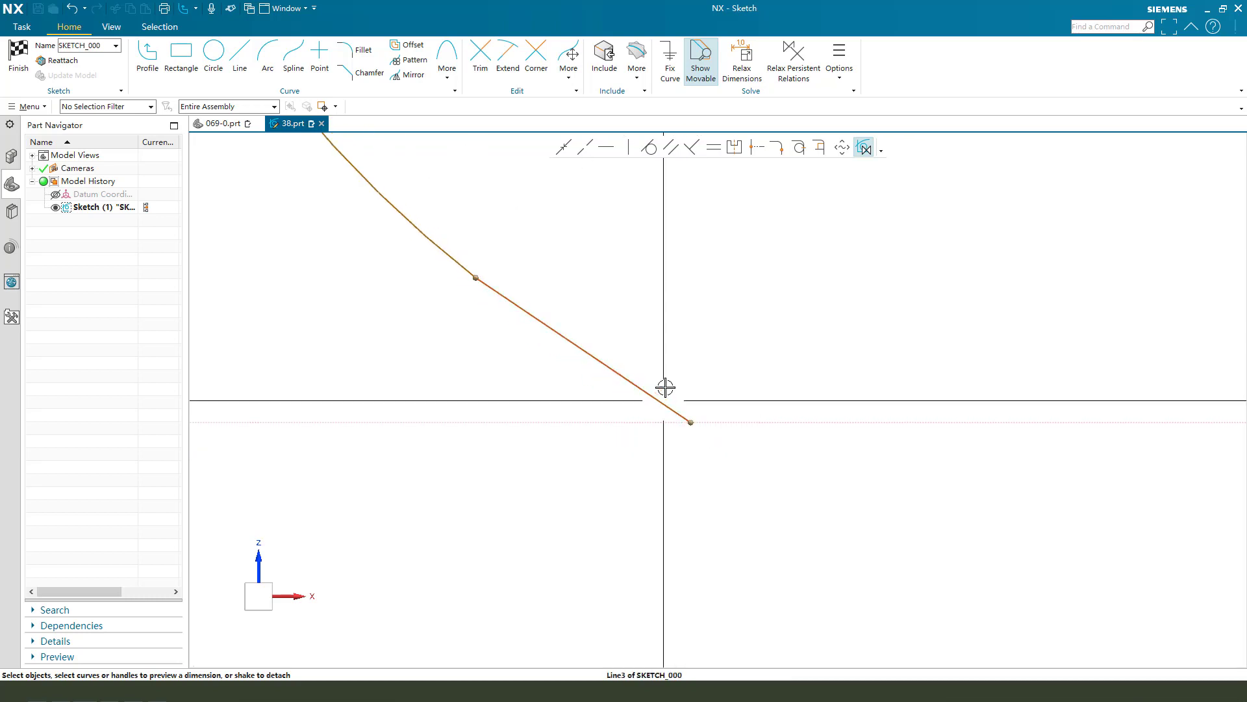
pyautogui.scroll(-3, 691, 379)
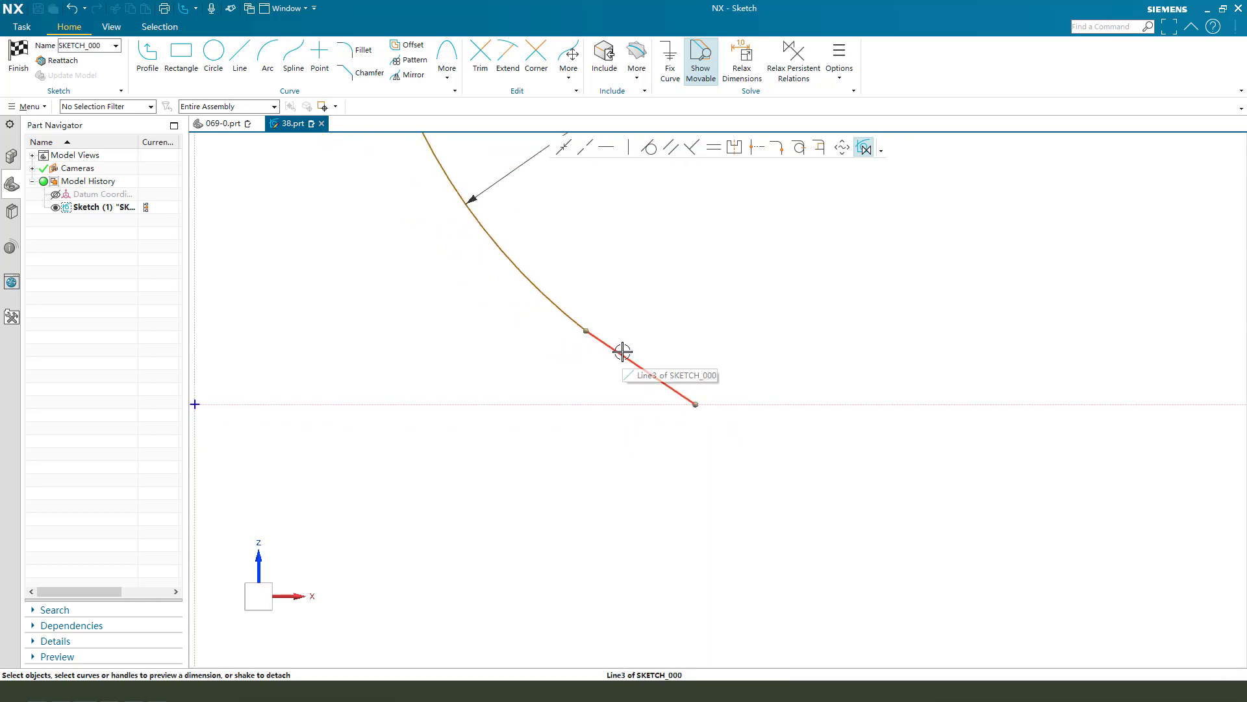
# - Move the arc–line endpoint right and set the short end line at 75° to the horizontal axis
pyautogui.moveTo(587, 334); pyautogui.dragTo(749, 339)
pyautogui.scroll(1, 780, 390)
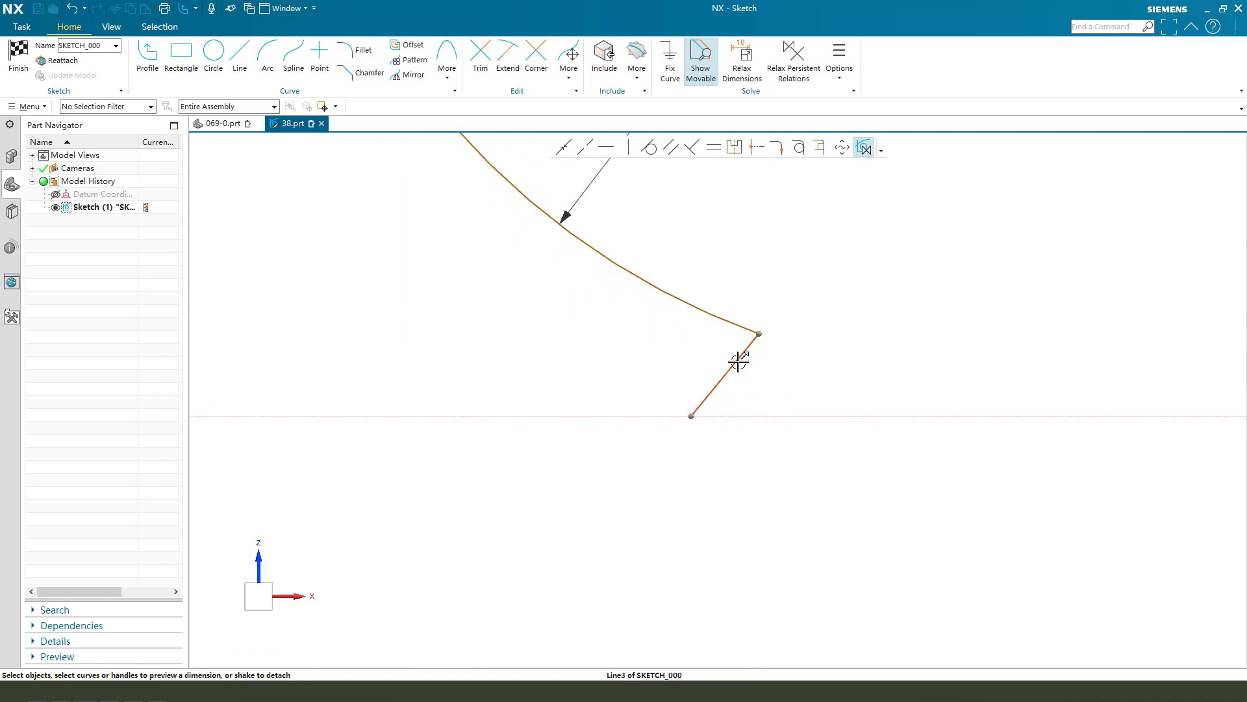
pyautogui.click(740, 357)
pyautogui.click(883, 416)
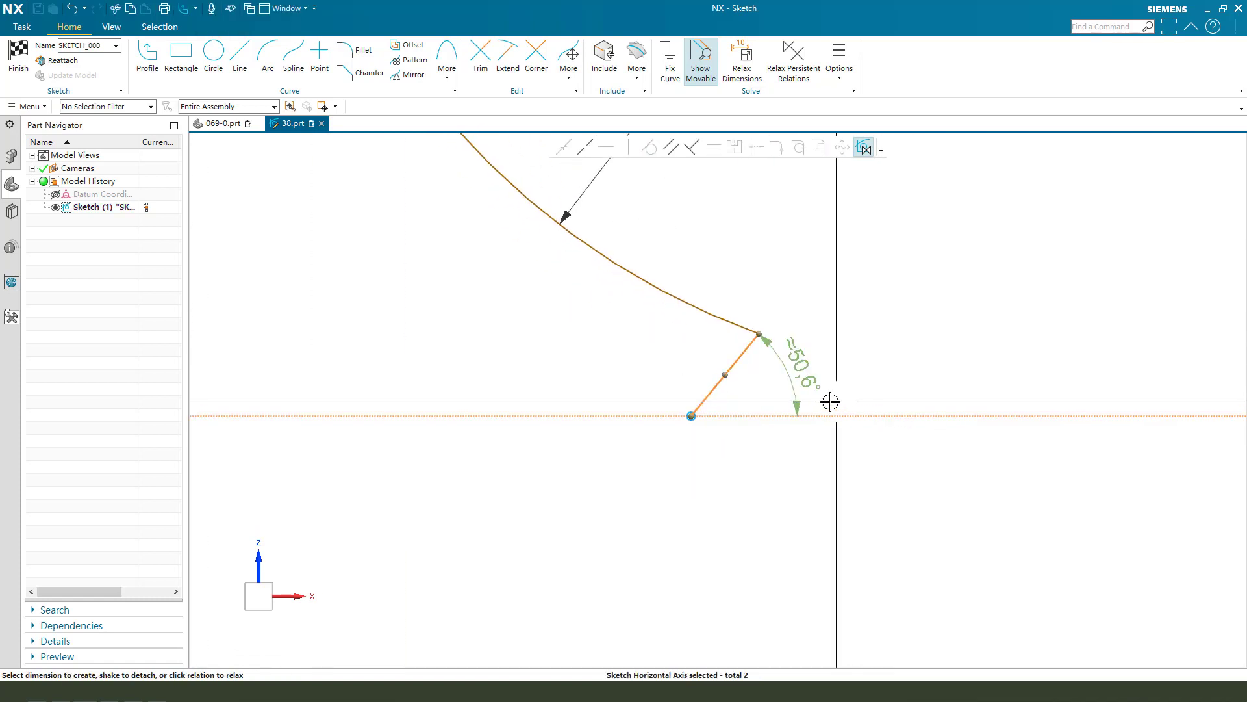
pyautogui.click(793, 371)
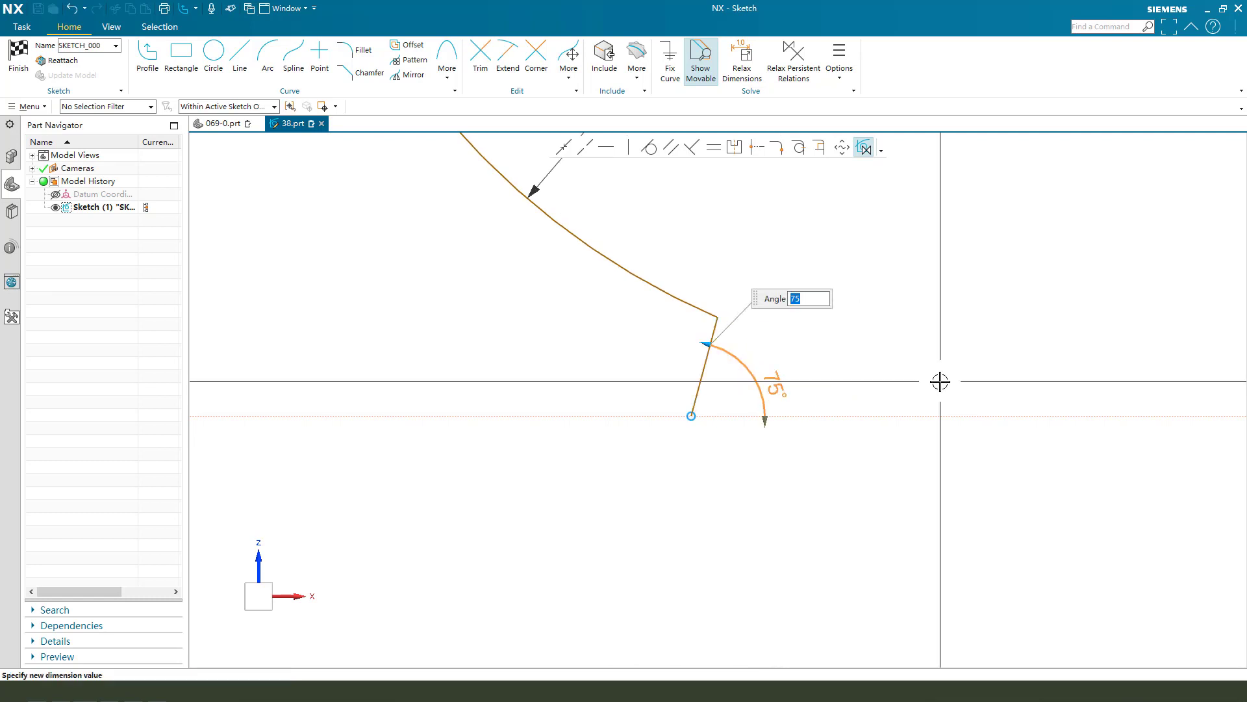
pyautogui.middleClick(940, 381)
pyautogui.scroll(-2, 851, 387)
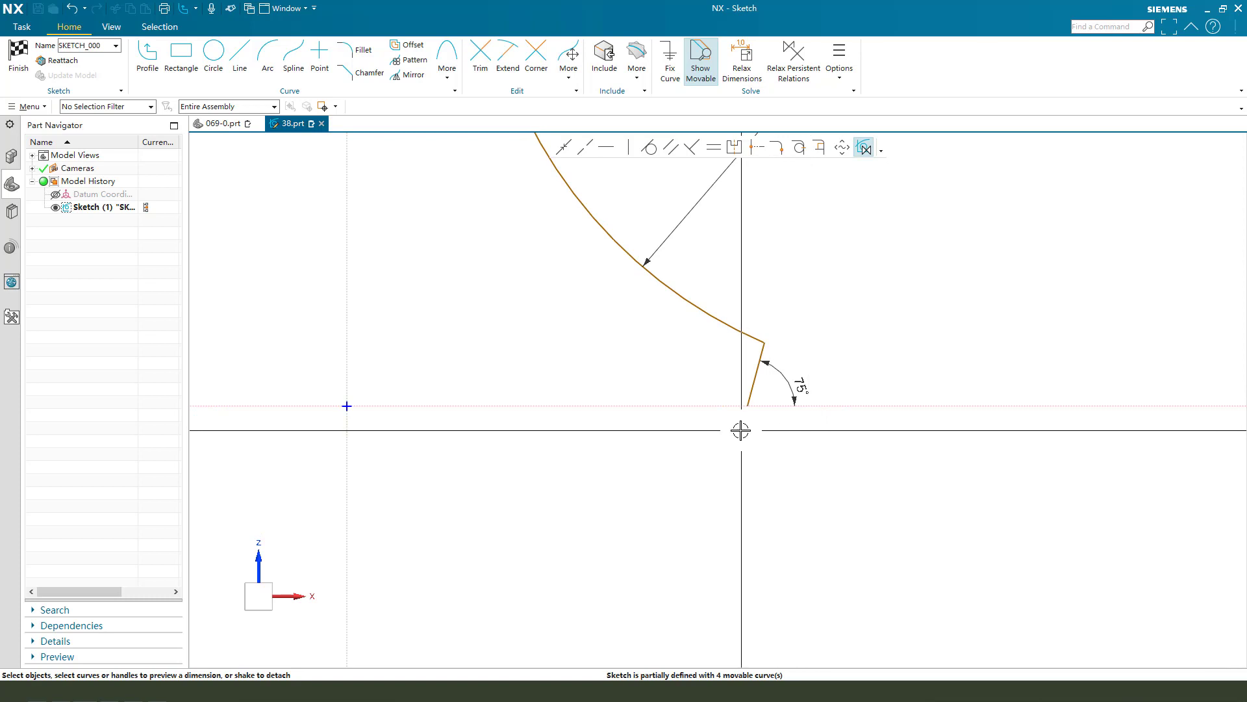
# - Add a 120 horizontal distance from the line's end point to the vertical axis
pyautogui.click(765, 347)
pyautogui.scroll(-2, 783, 357)
pyautogui.click(505, 354)
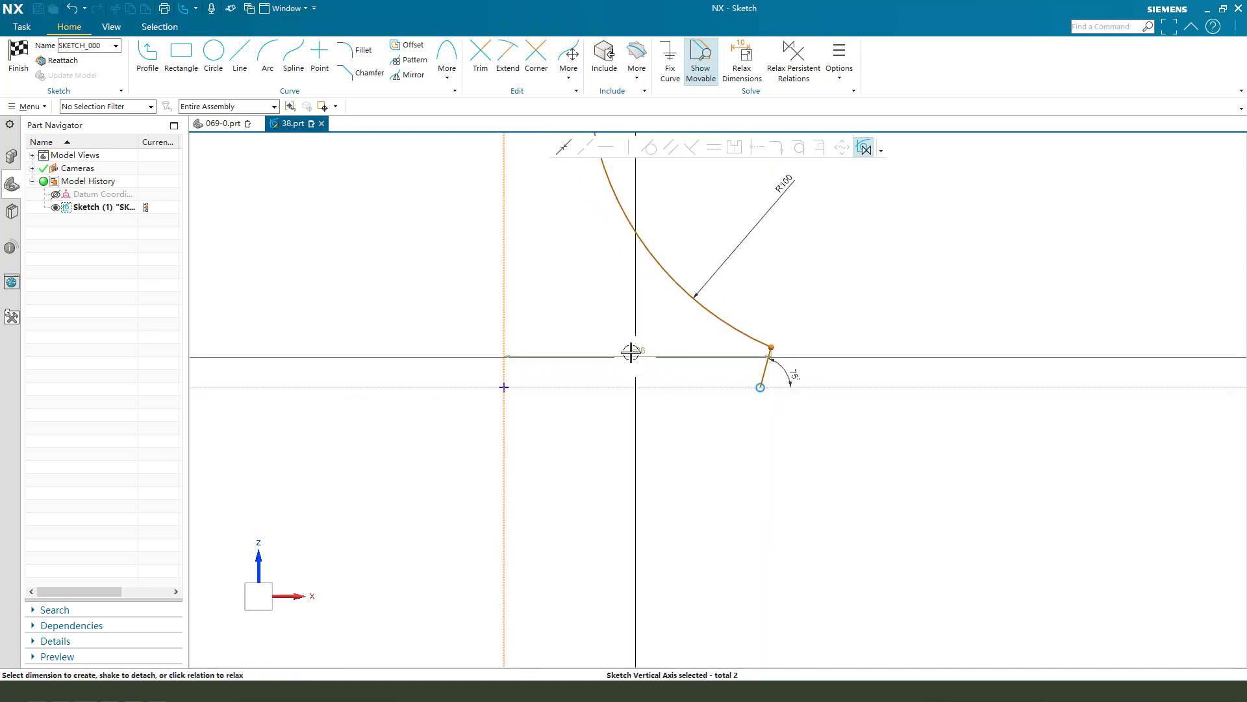
pyautogui.click(747, 483)
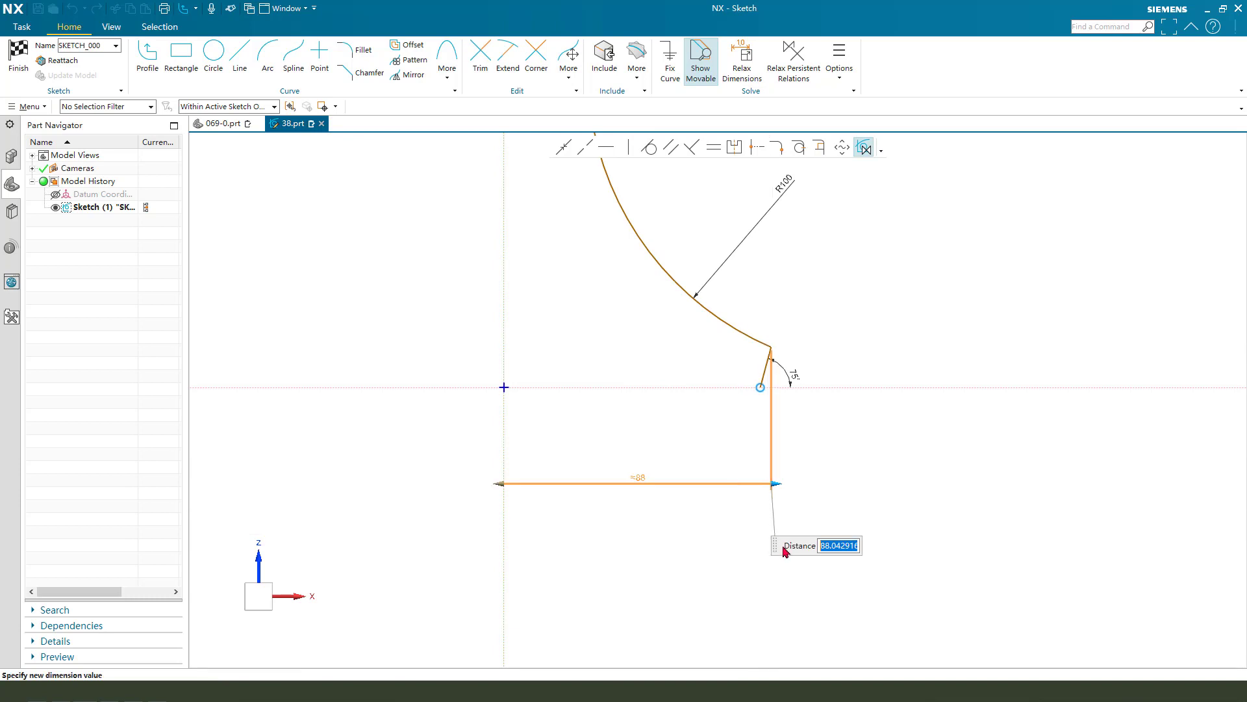
pyautogui.press('Return')
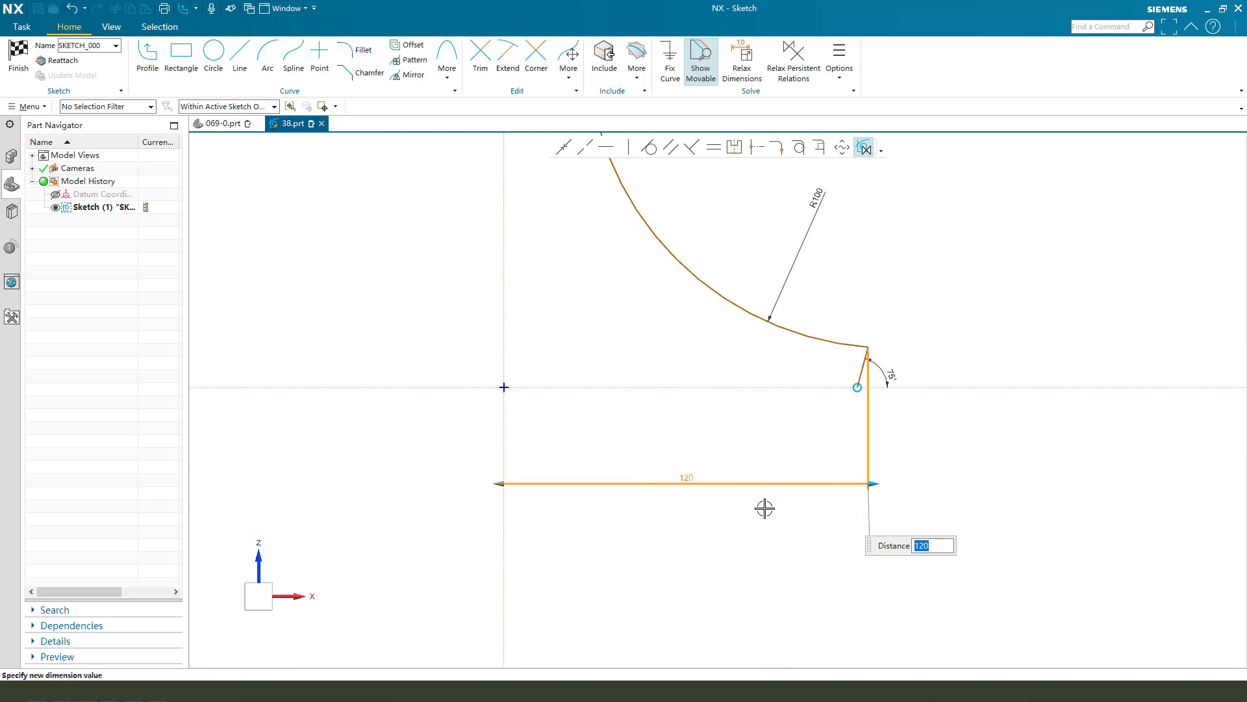
pyautogui.middleClick(777, 449)
pyautogui.scroll(-2, 747, 452)
pyautogui.scroll(-1, 798, 456)
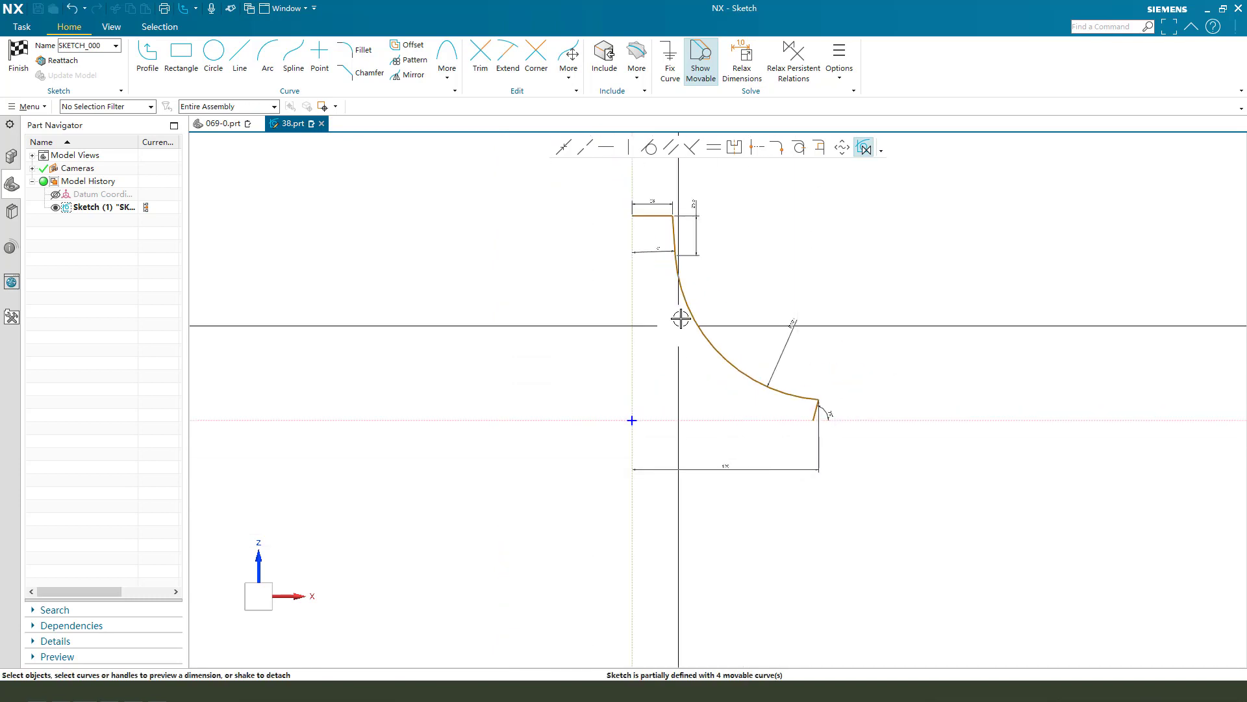
pyautogui.scroll(2, 681, 318)
pyautogui.click(642, 207)
# - Add a 120 profile height and place the 25,5 and 4° dimensions to fully define the sketch
pyautogui.click(552, 526)
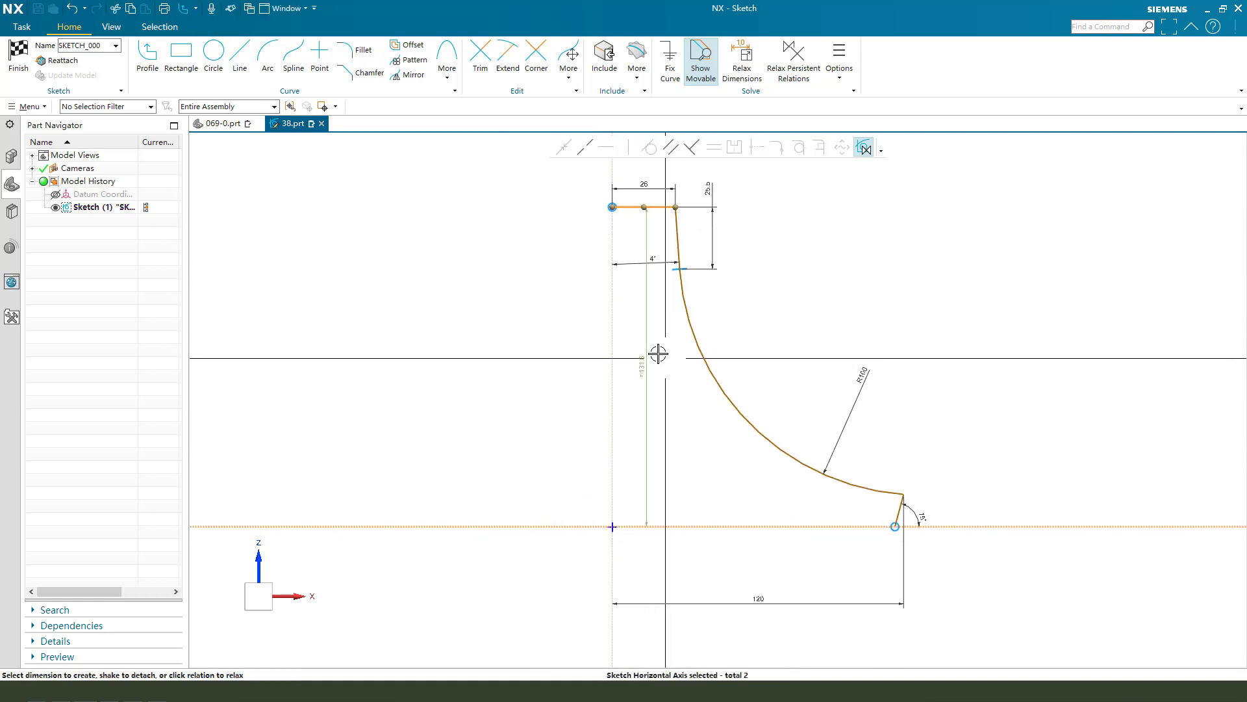
pyautogui.click(520, 363)
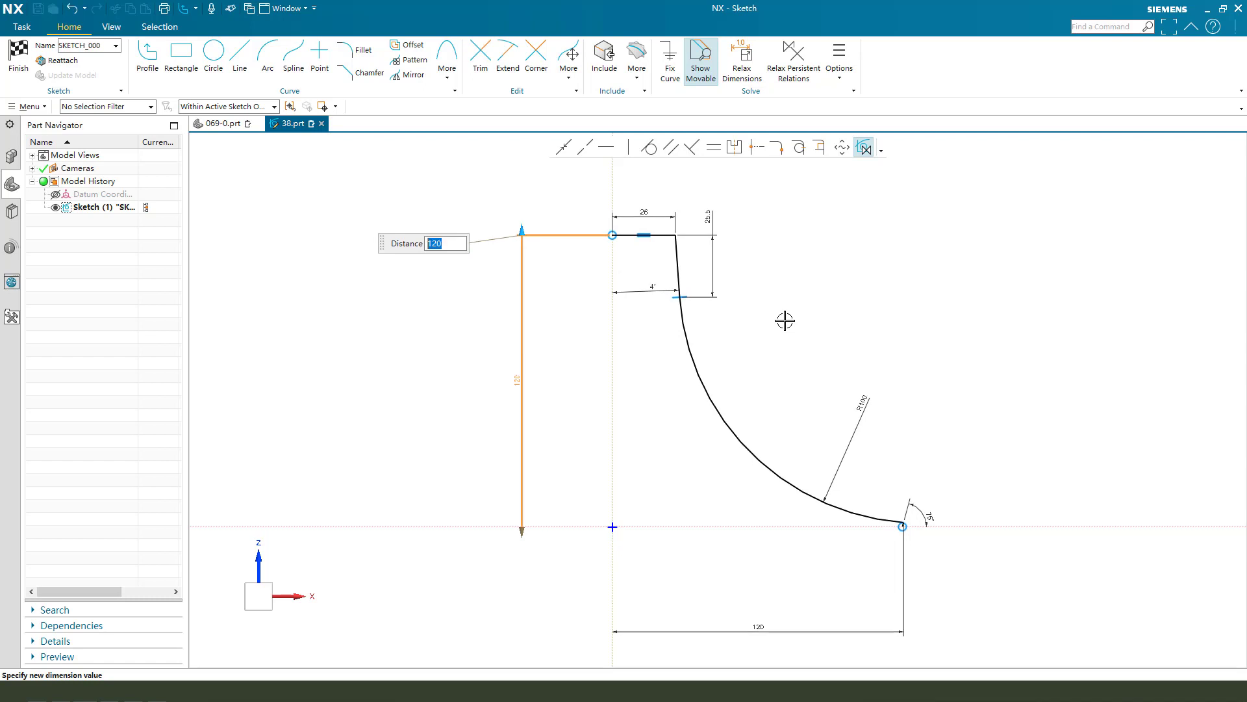
pyautogui.press('Return')
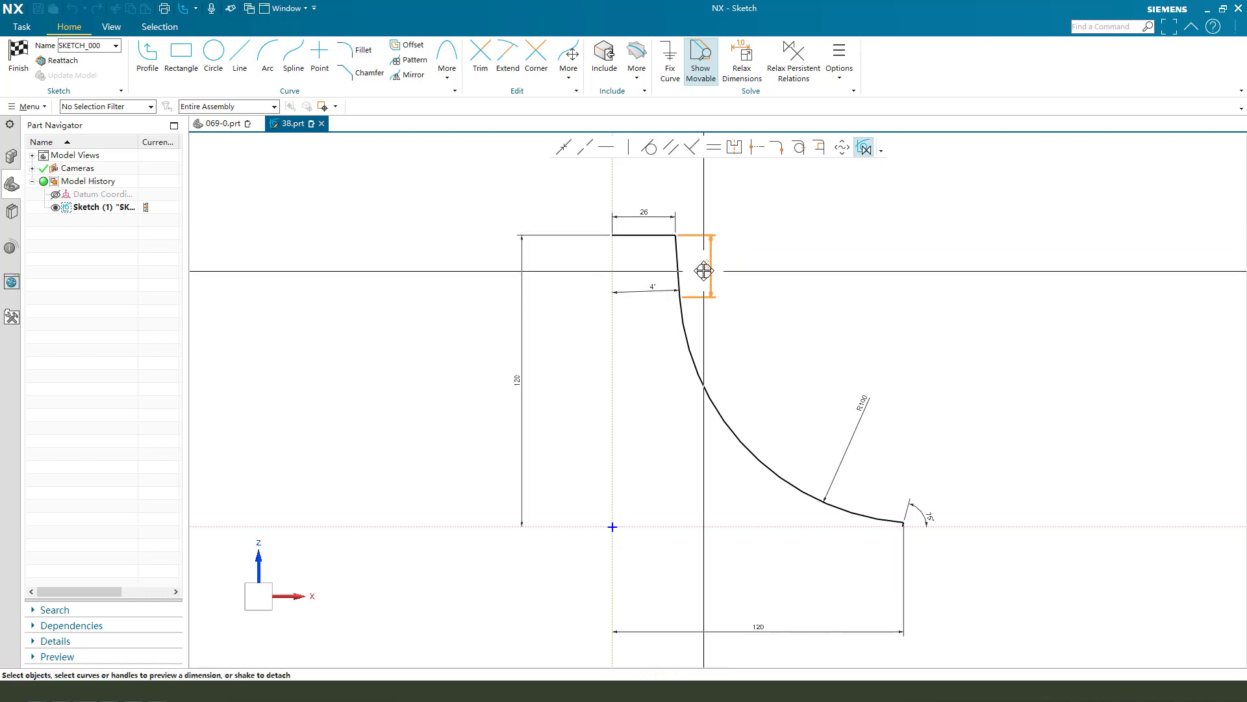
pyautogui.click(704, 270)
pyautogui.scroll(1, 704, 270)
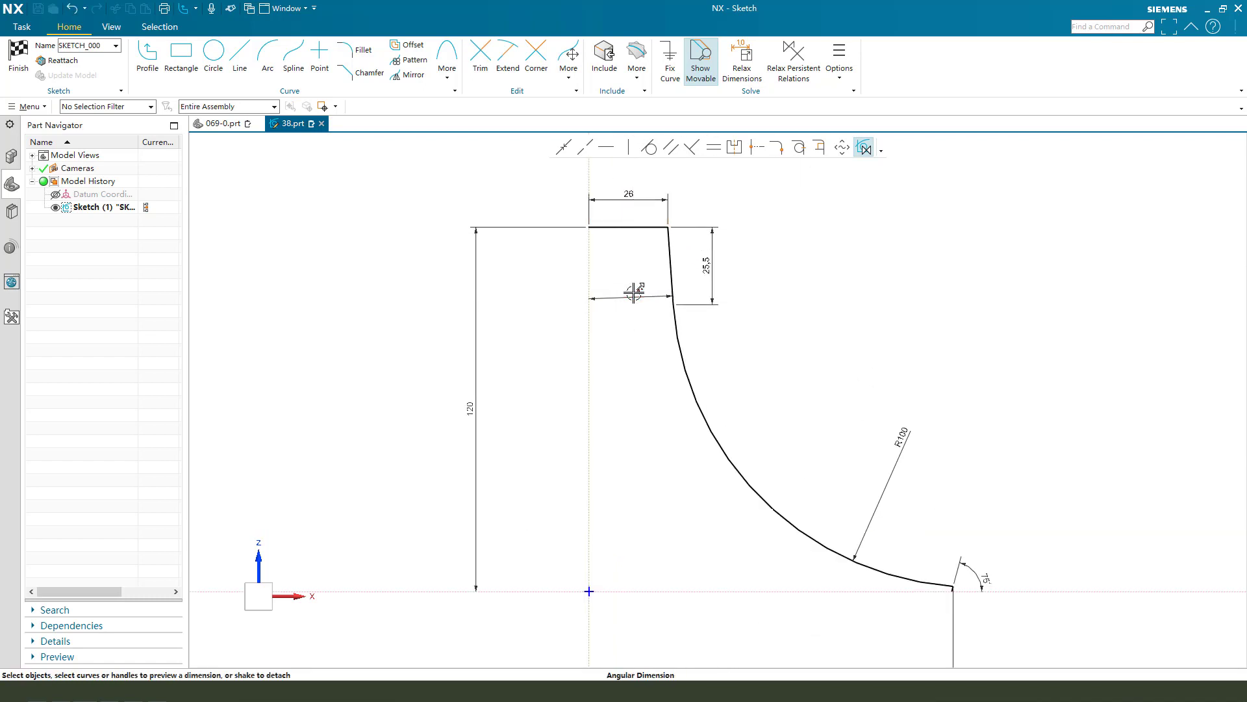
pyautogui.click(630, 269)
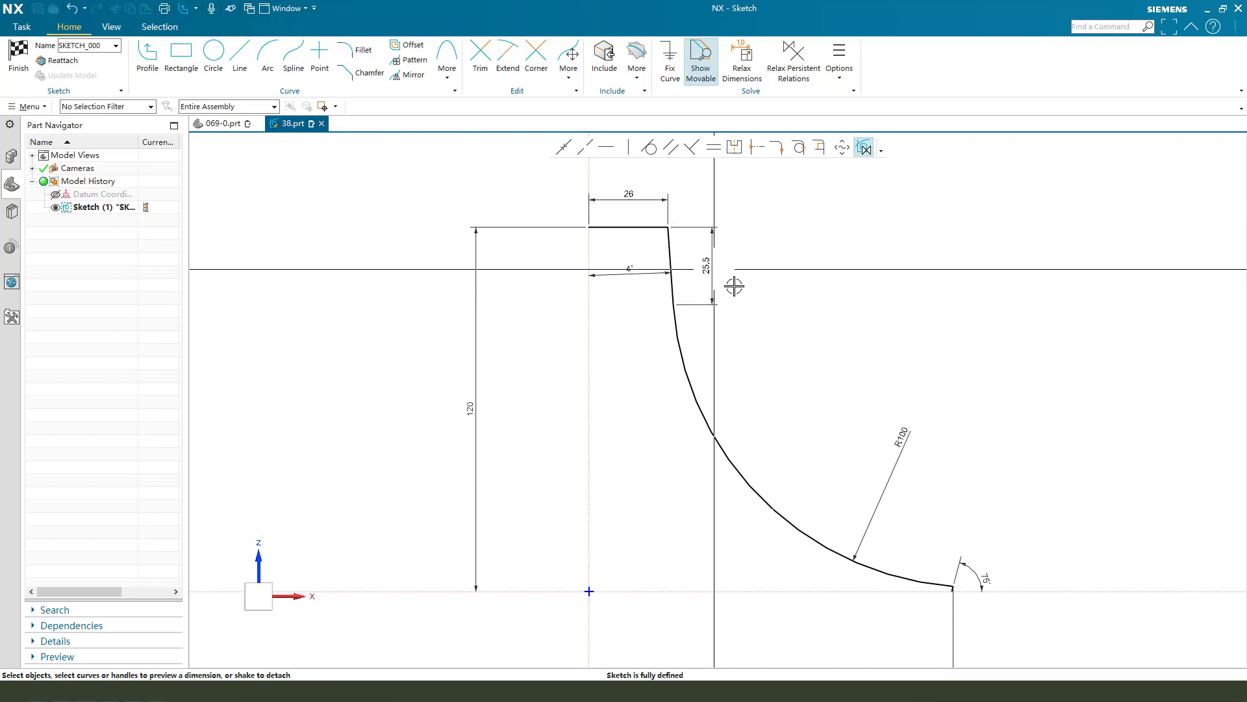
# - Tidy the 75°, 120 and 26 dimension labels and finish the sketch
pyautogui.moveTo(985, 577); pyautogui.dragTo(976, 576)
pyautogui.keyDown('shift'); pyautogui.moveTo(875, 450); pyautogui.dragTo(834, 352, button='middle'); pyautogui.keyUp('shift')
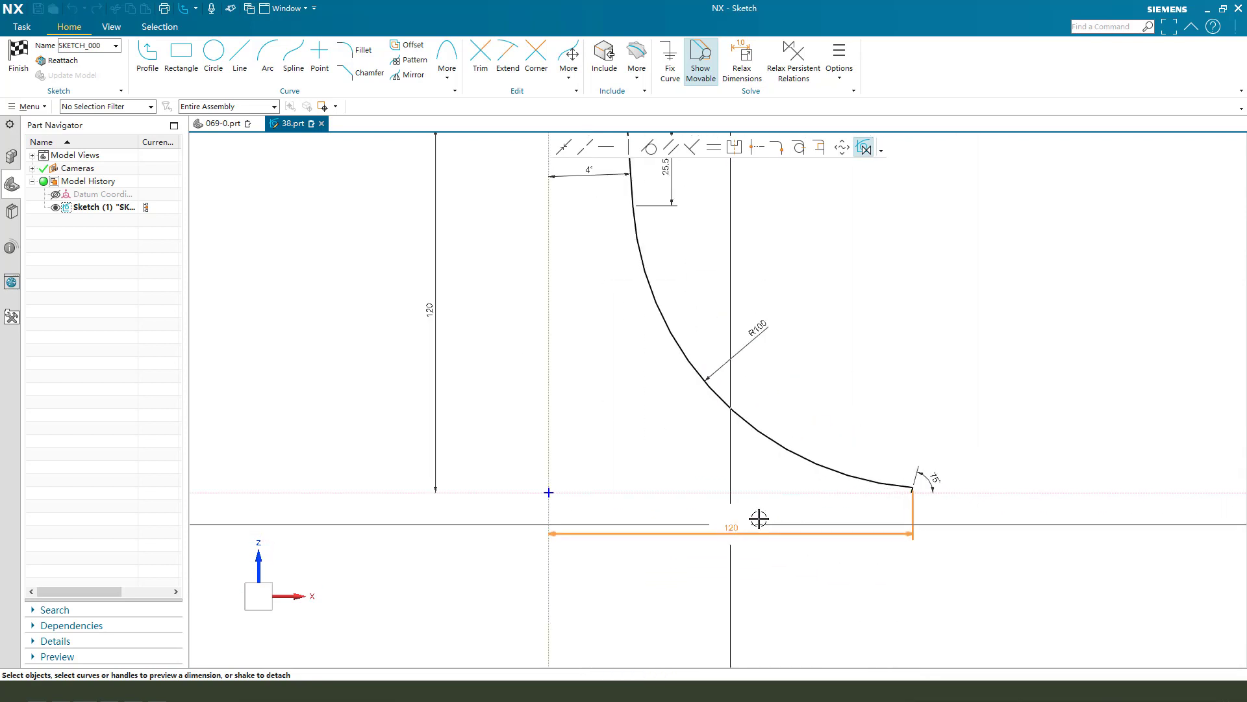
pyautogui.scroll(-2, 696, 437)
pyautogui.scroll(1, 780, 389)
pyautogui.moveTo(463, 371); pyautogui.dragTo(510, 365)
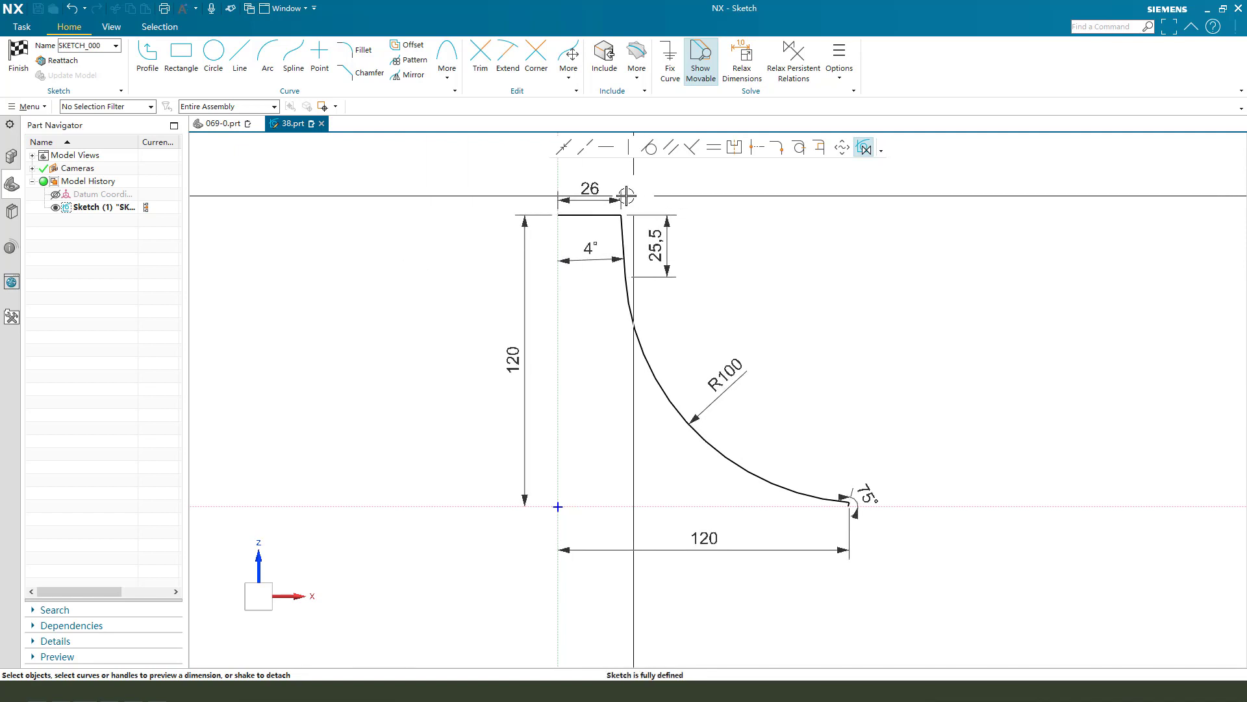
pyautogui.moveTo(593, 189); pyautogui.dragTo(591, 183)
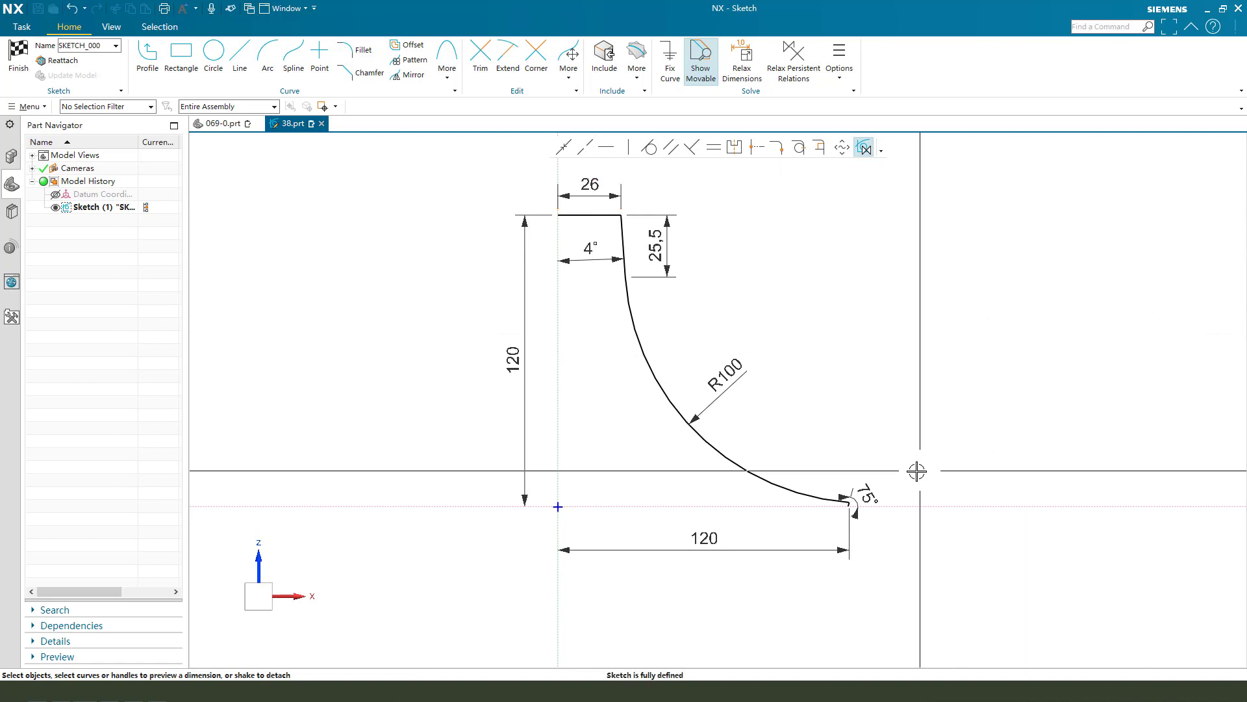
pyautogui.click(20, 58)
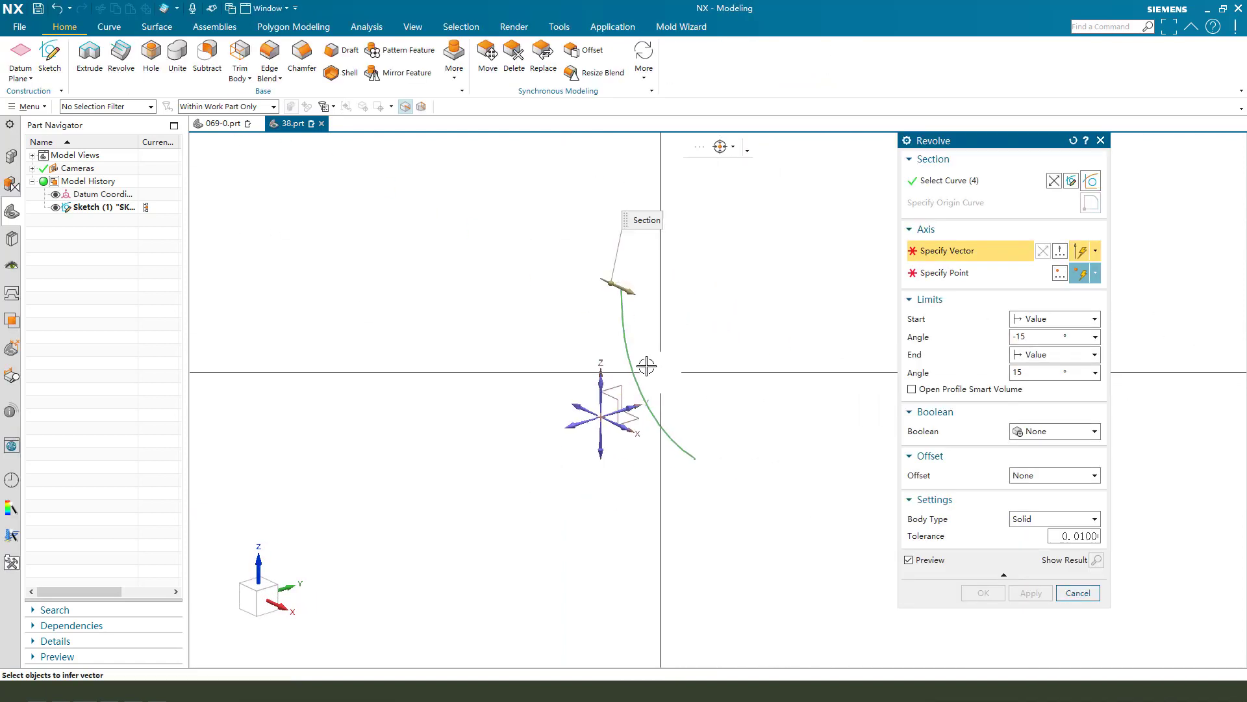
# - Revolve the profile about the Z datum axis from 0 to 360° into a solid hub
pyautogui.click(602, 360)
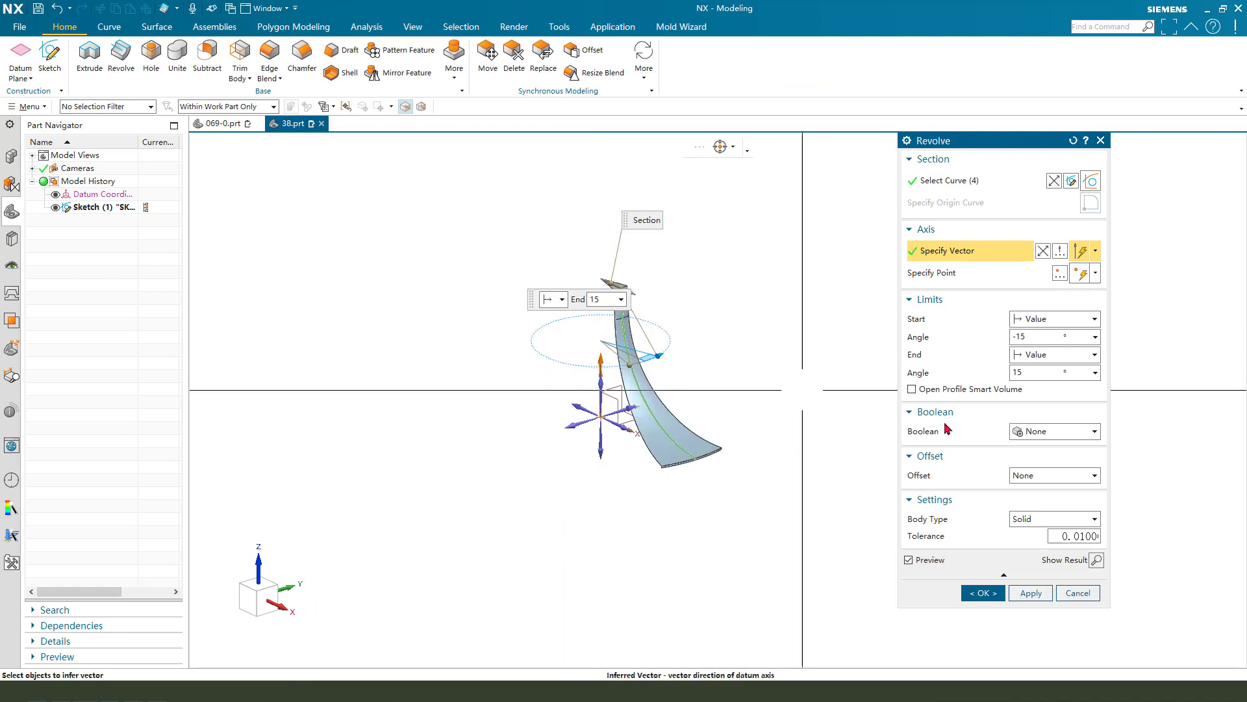
pyautogui.click(1017, 371)
pyautogui.write('360')
pyautogui.press('Return')
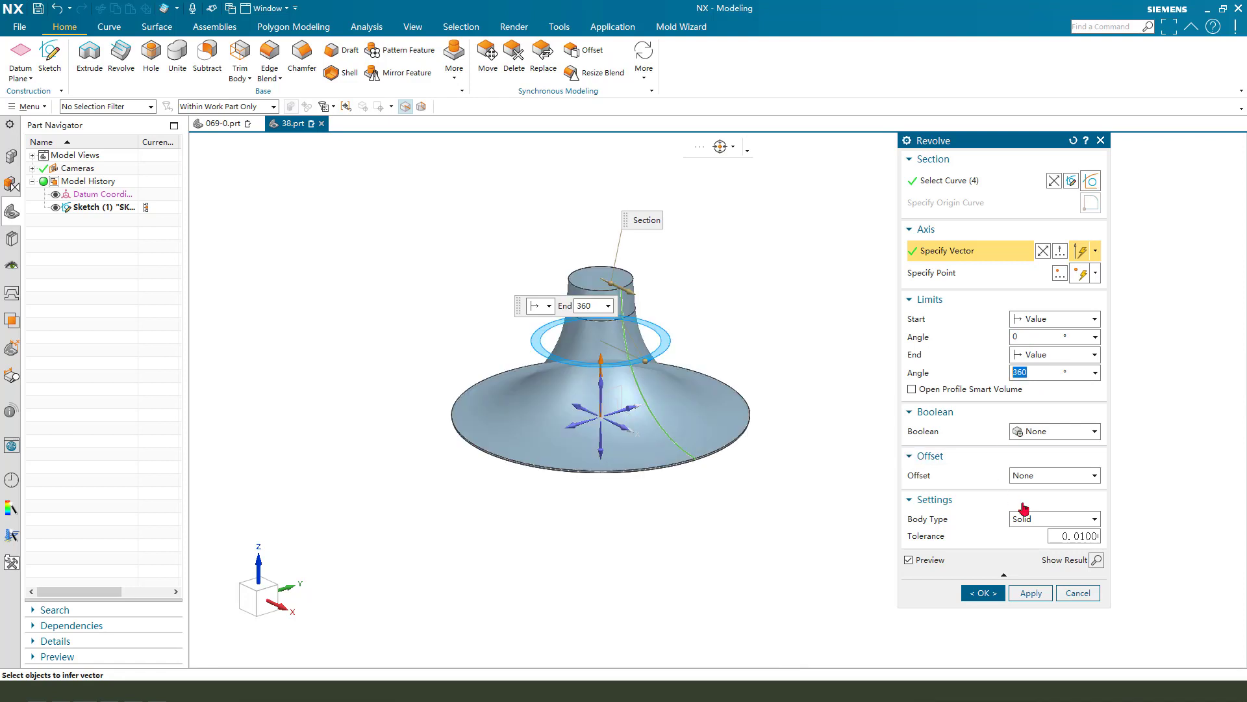
pyautogui.click(984, 593)
pyautogui.moveTo(746, 465); pyautogui.dragTo(862, 565, button='middle')
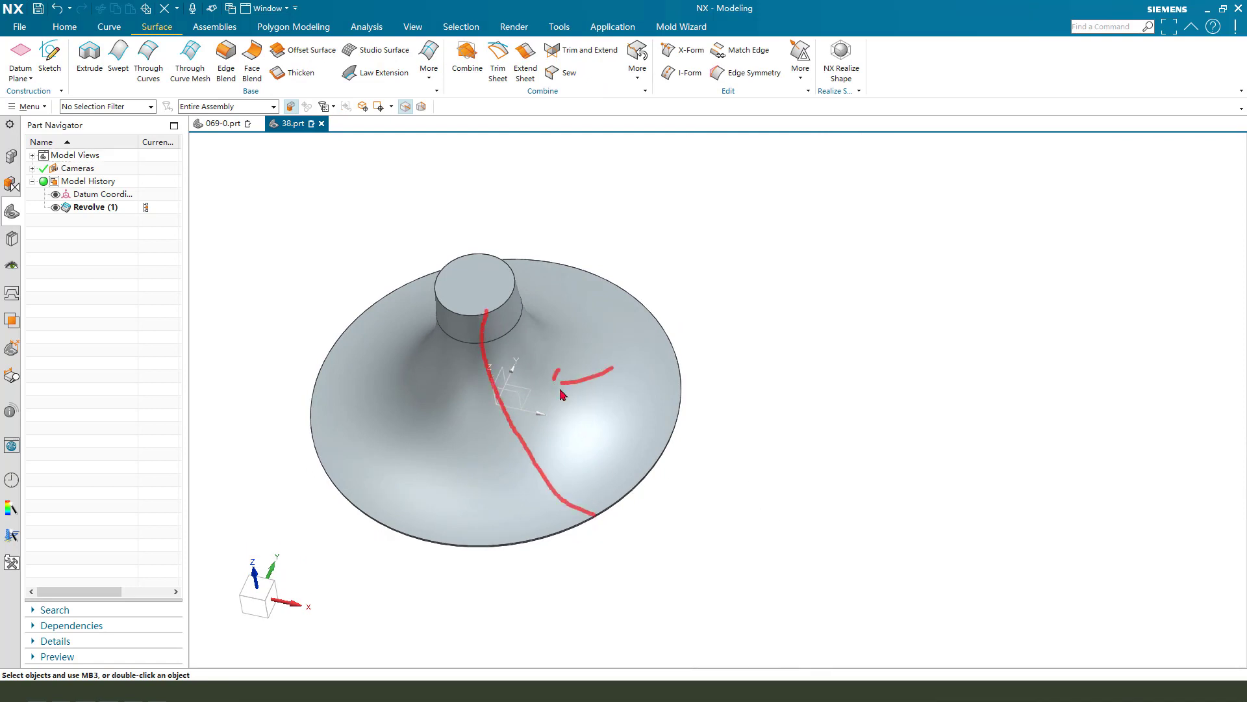
# - Start a Curve on Surface and select the revolved hub faces as its base
pyautogui.click(108, 27)
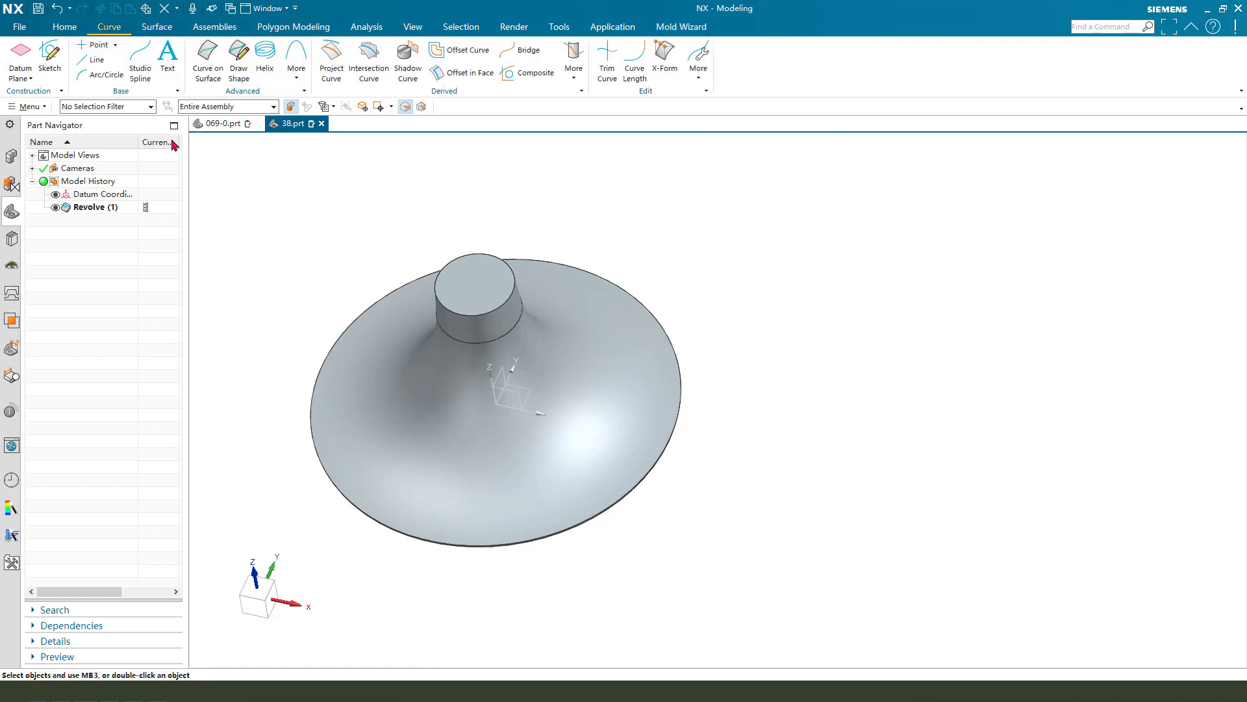
pyautogui.click(209, 68)
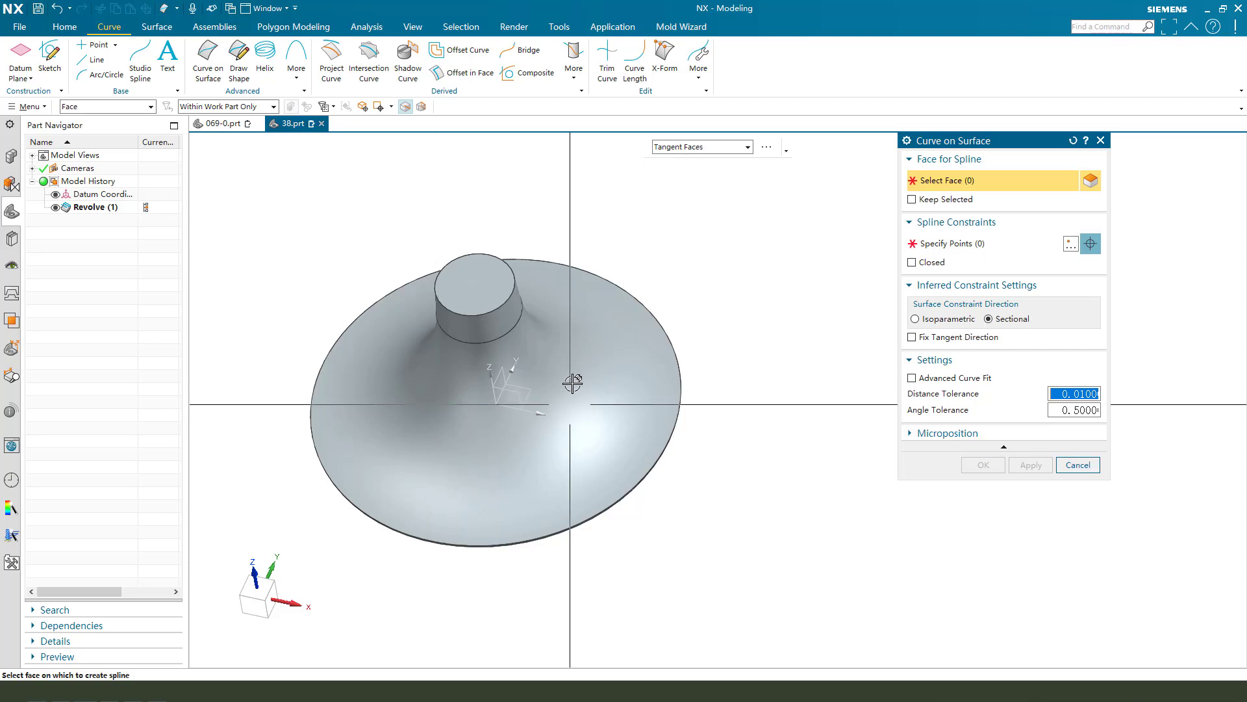
pyautogui.click(636, 403)
pyautogui.click(975, 244)
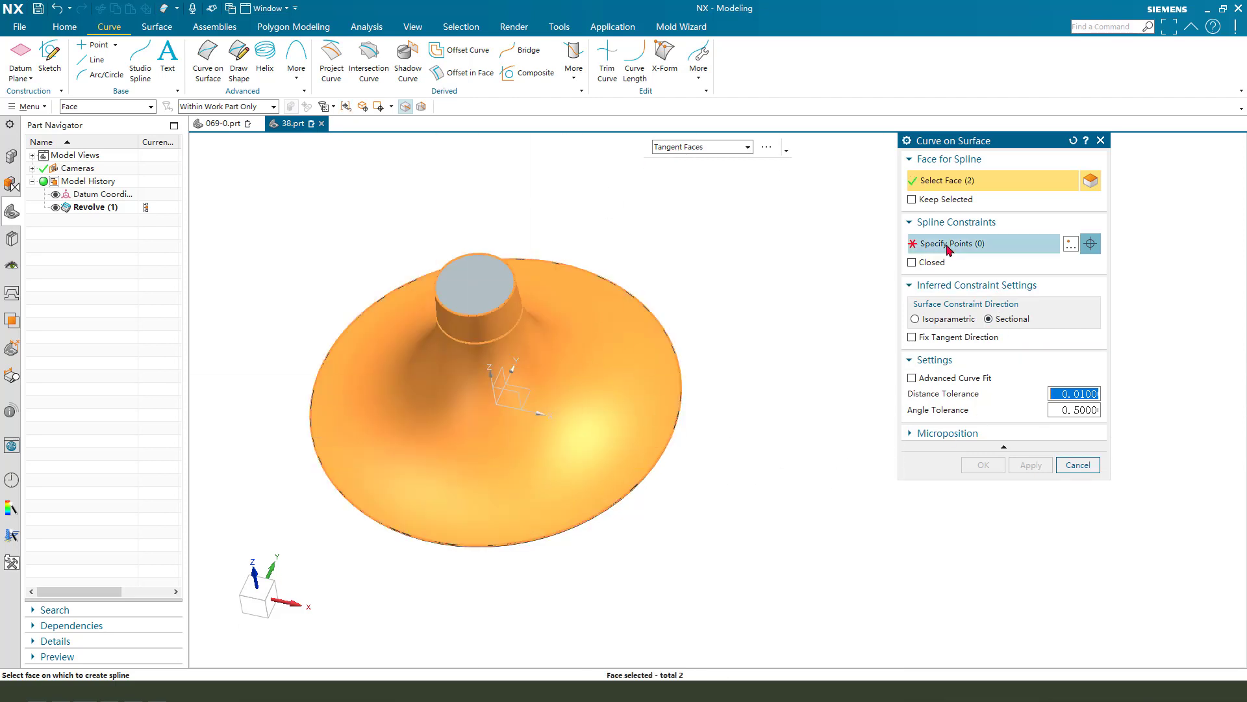
pyautogui.scroll(2, 484, 305)
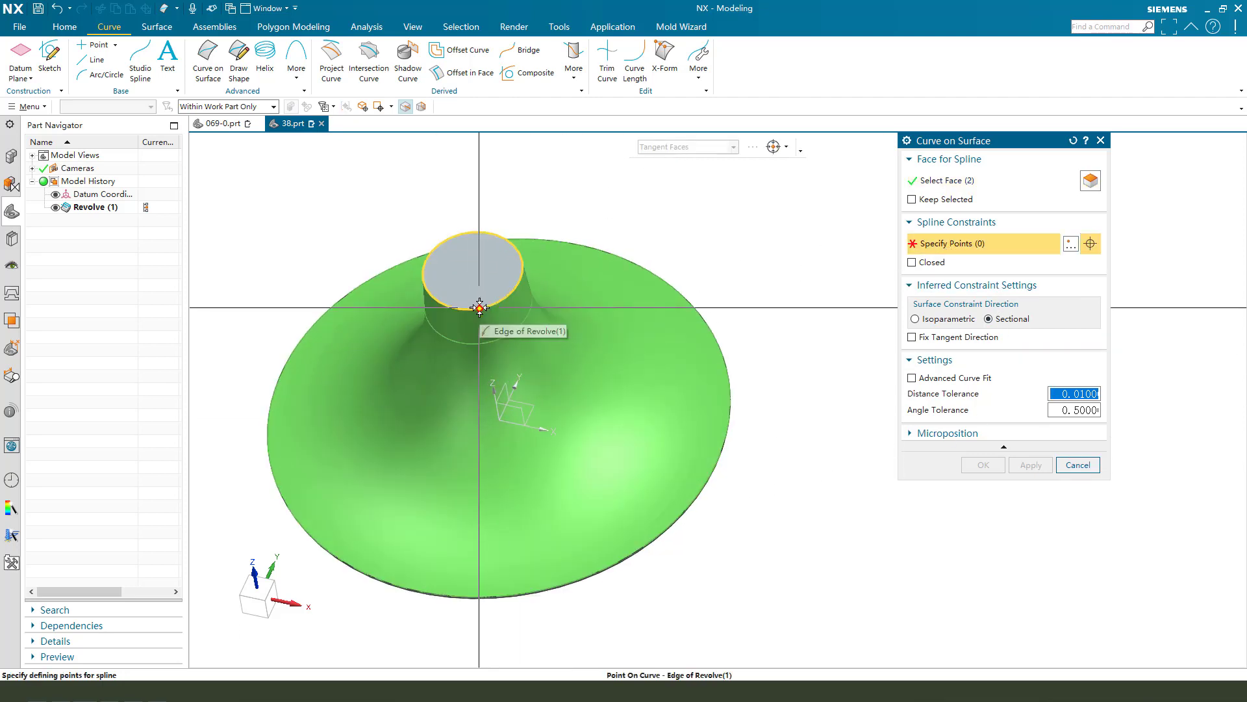
# - Place three curve points from the cylinder's top edge down the flared face to the rim
pyautogui.click(480, 307)
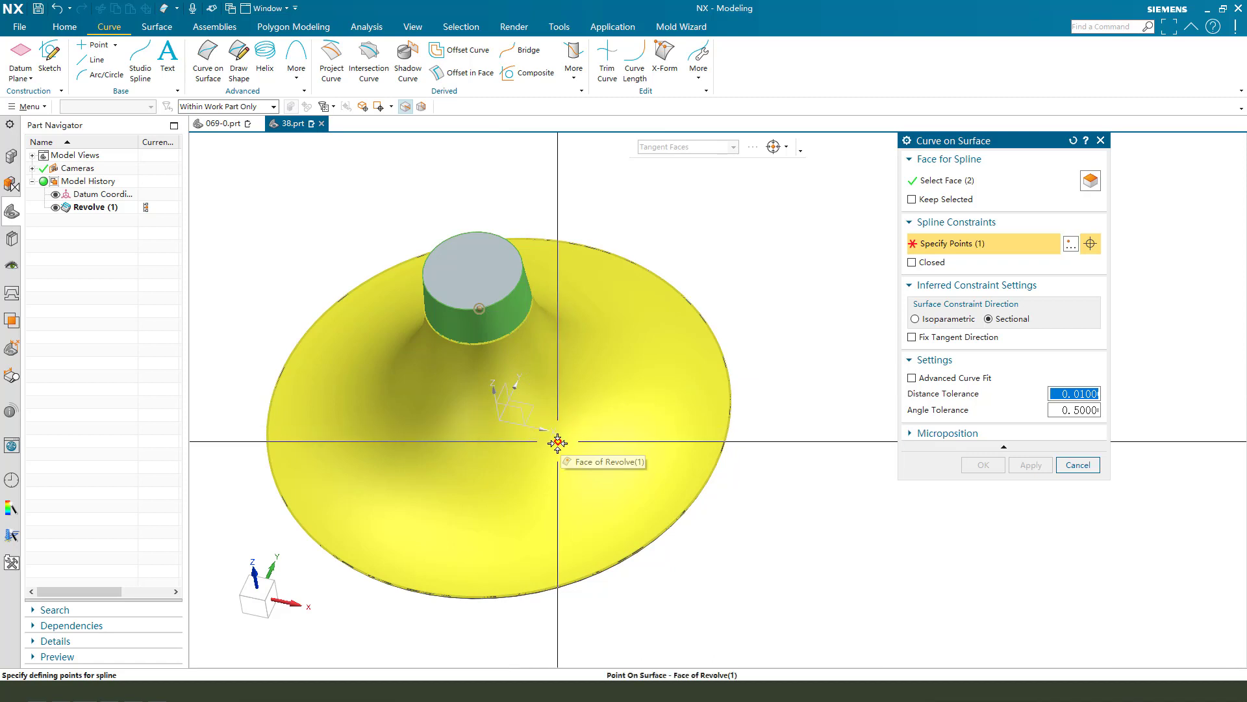
pyautogui.click(557, 442)
pyautogui.click(679, 515)
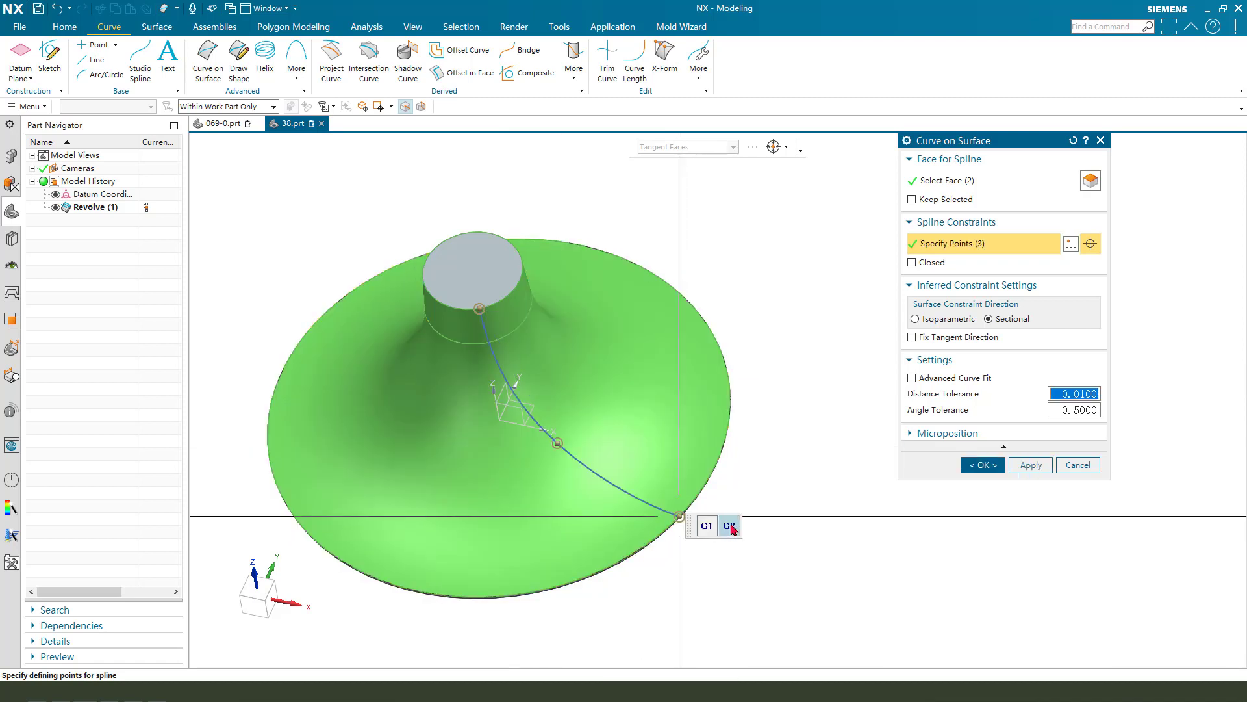
pyautogui.moveTo(585, 418)
pyautogui.mouseDown(button='middle')
pyautogui.moveTo(621, 370)
pyautogui.moveTo(576, 417)
pyautogui.mouseUp(button='middle')
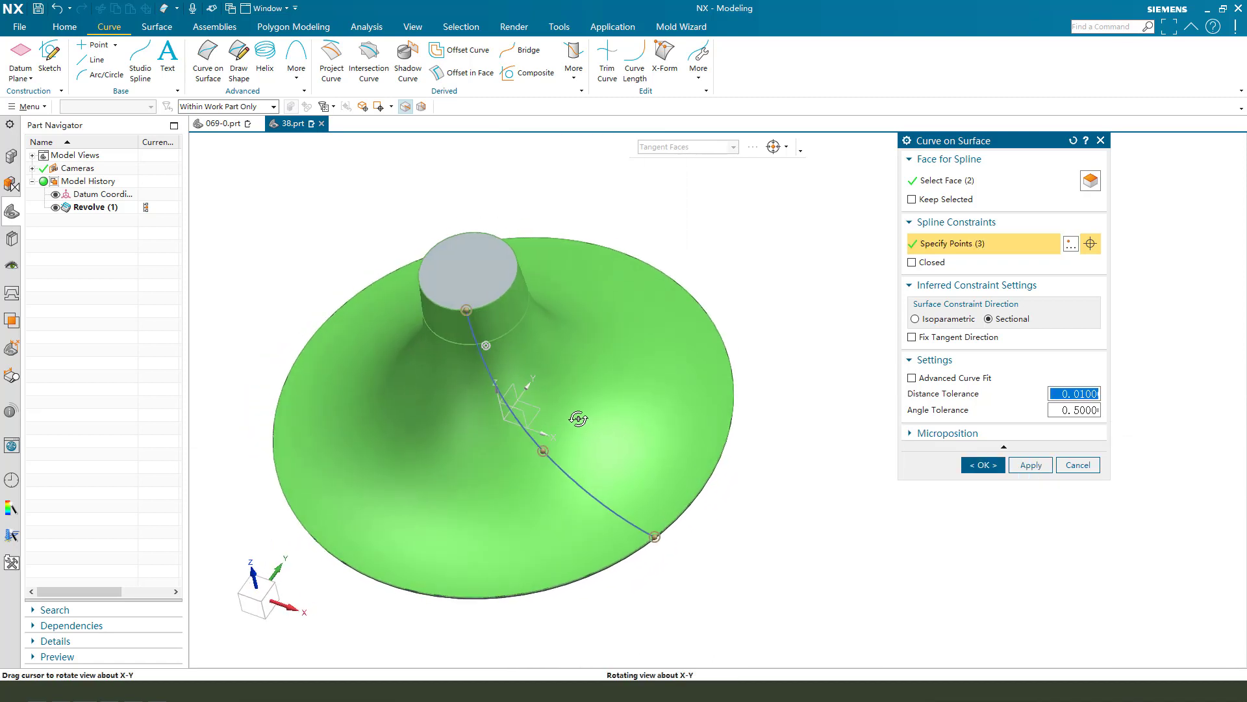
pyautogui.click(983, 471)
pyautogui.moveTo(655, 435); pyautogui.dragTo(669, 462, button='middle')
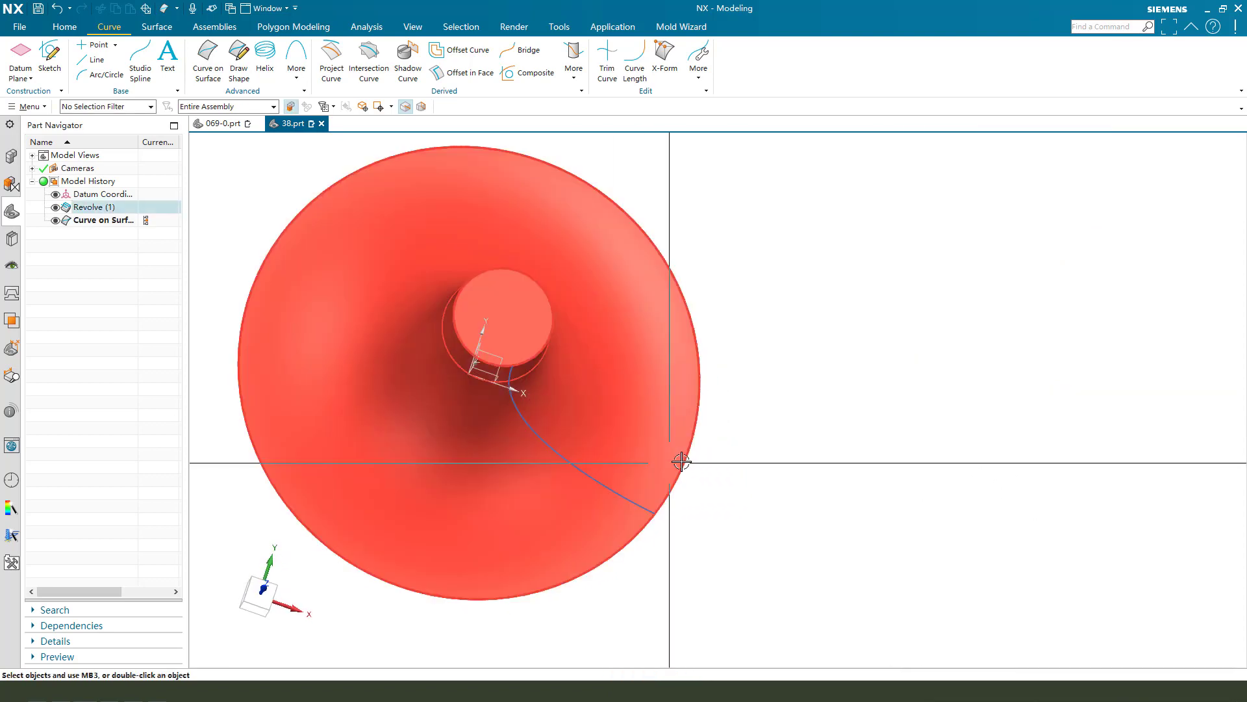
pyautogui.press('F8')
pyautogui.press('Home')
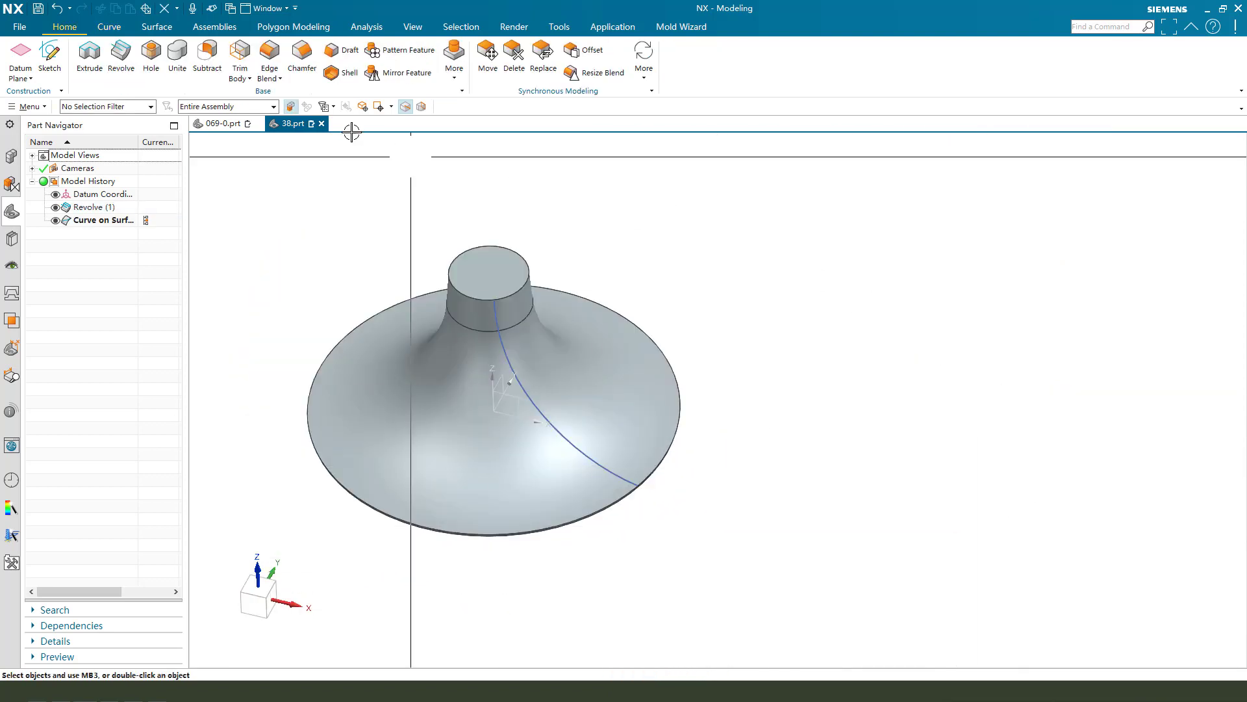
# - Set up a Law Extension from the surface curve off the hub face, starting at 5 mm
pyautogui.click(157, 28)
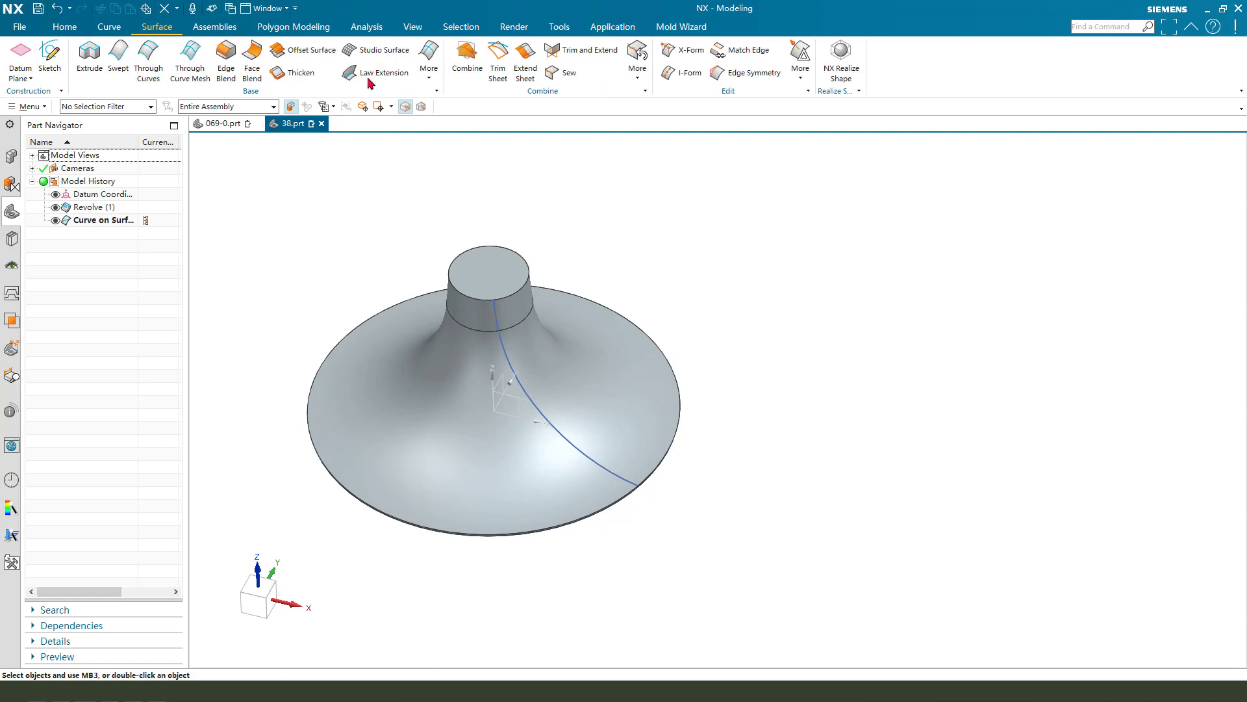
pyautogui.click(393, 75)
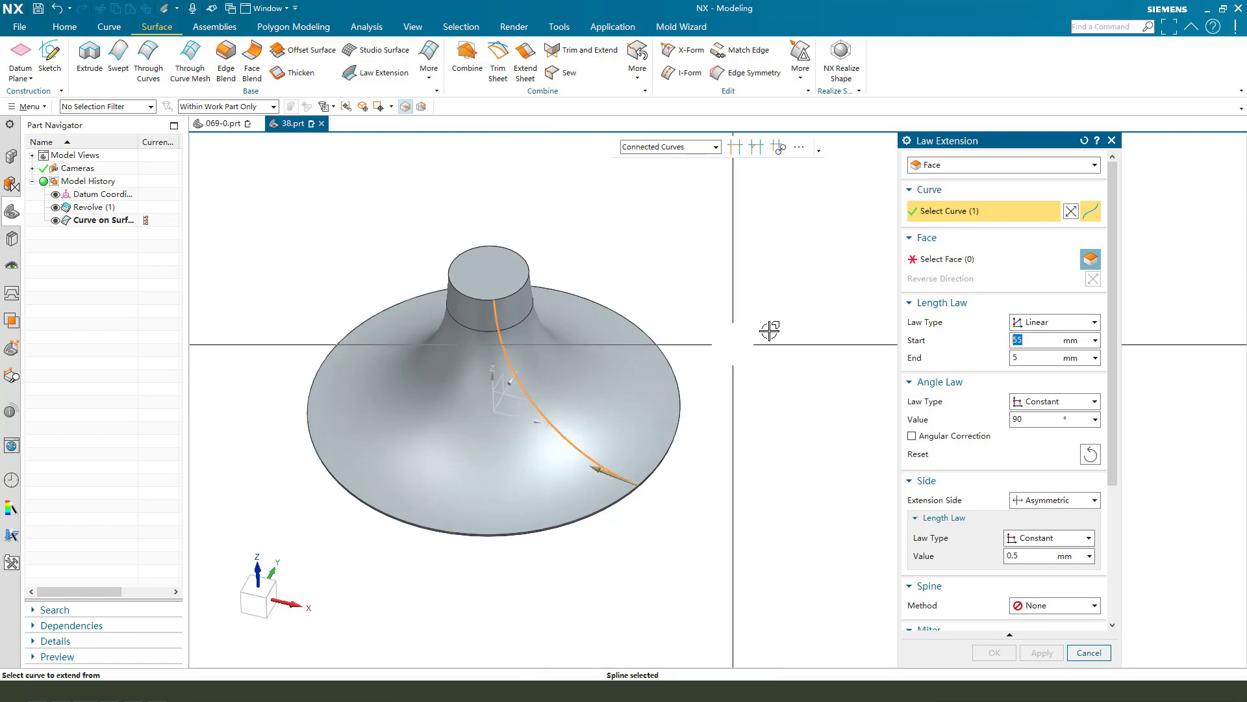
pyautogui.click(952, 264)
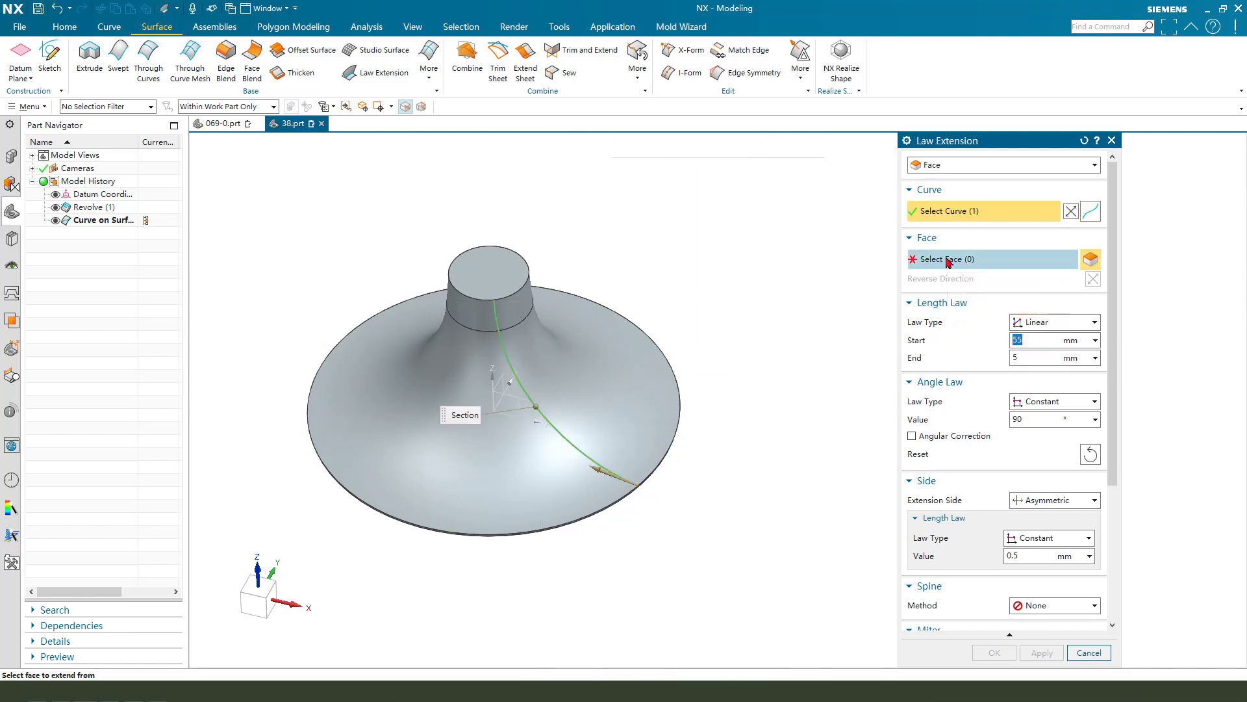
pyautogui.click(554, 335)
pyautogui.moveTo(708, 380); pyautogui.dragTo(705, 378, button='middle')
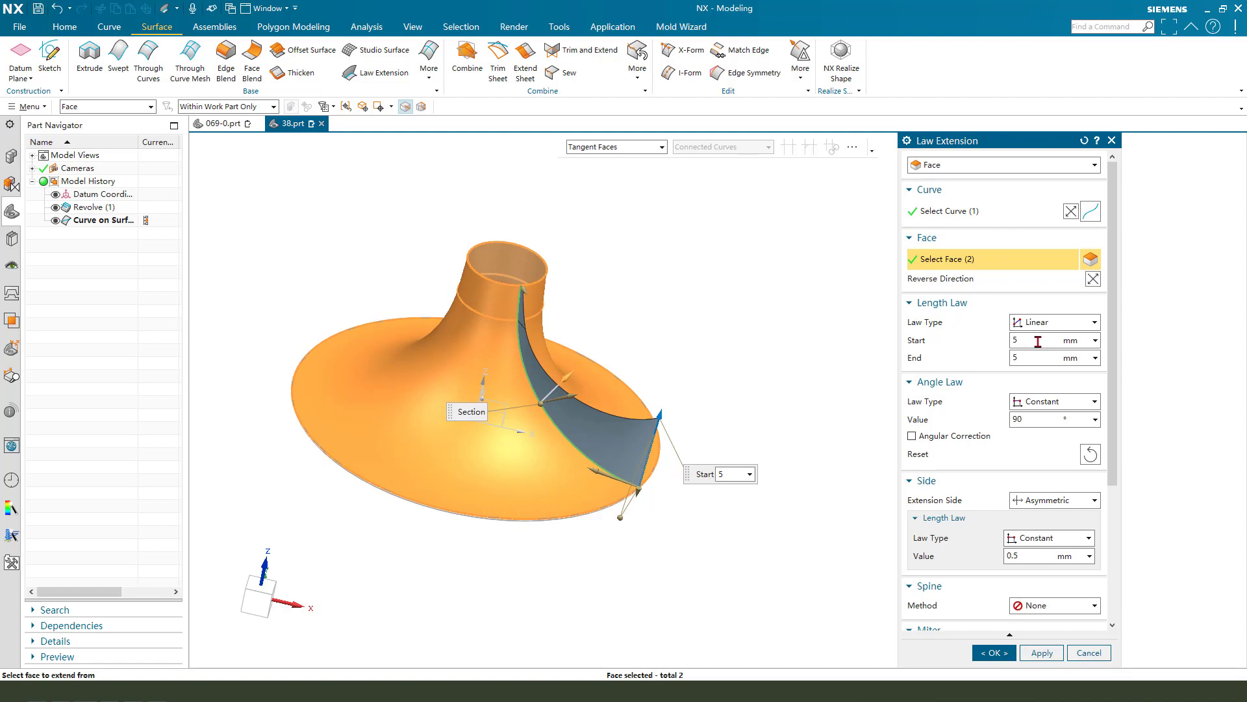
pyautogui.press('Return')
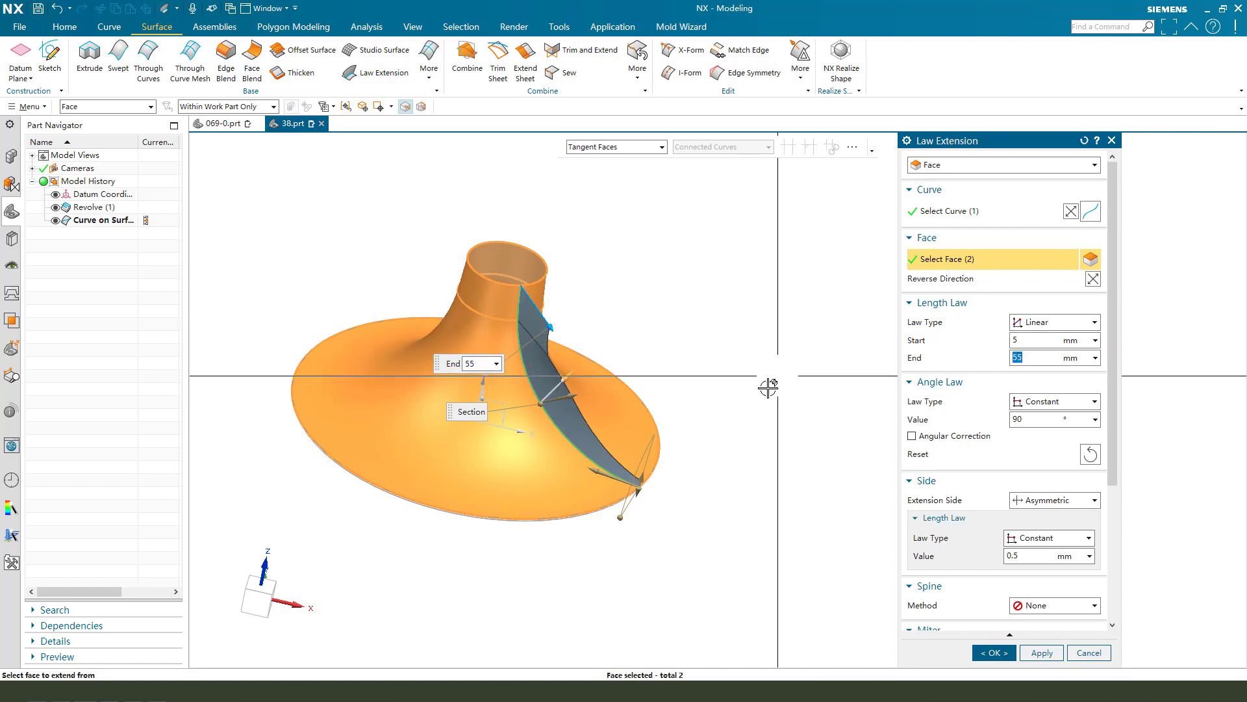
# - Enable angular correction and inspect the 5–55 mm, 90° extension preview
pyautogui.scroll(6, 768, 387)
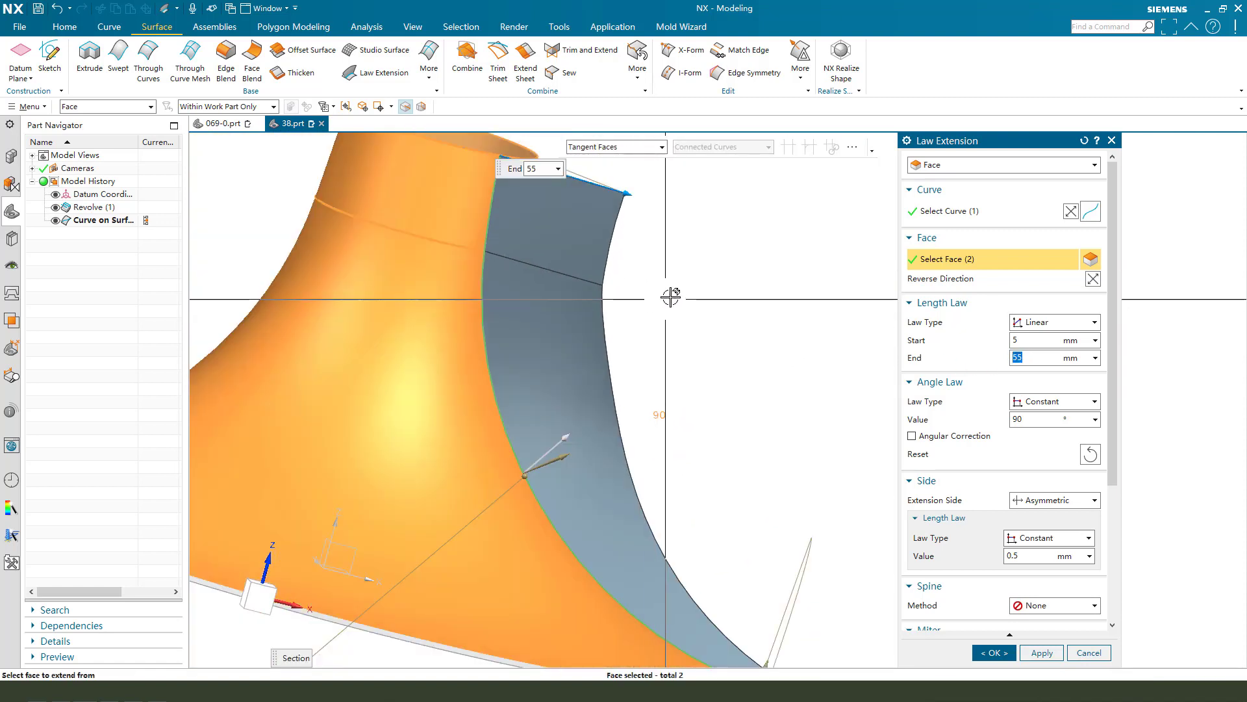
pyautogui.scroll(-4, 670, 297)
pyautogui.moveTo(670, 307); pyautogui.dragTo(382, 316, button='middle')
pyautogui.scroll(4, 403, 318)
pyautogui.scroll(-3, 416, 321)
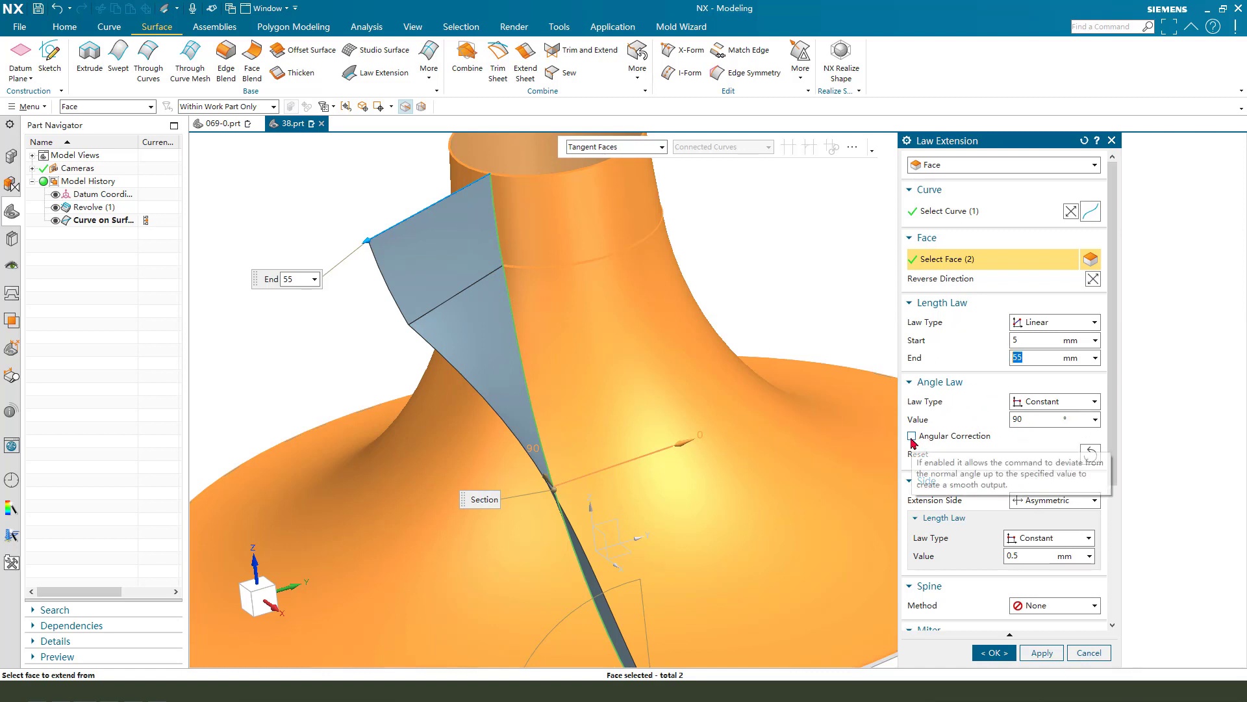
pyautogui.click(912, 437)
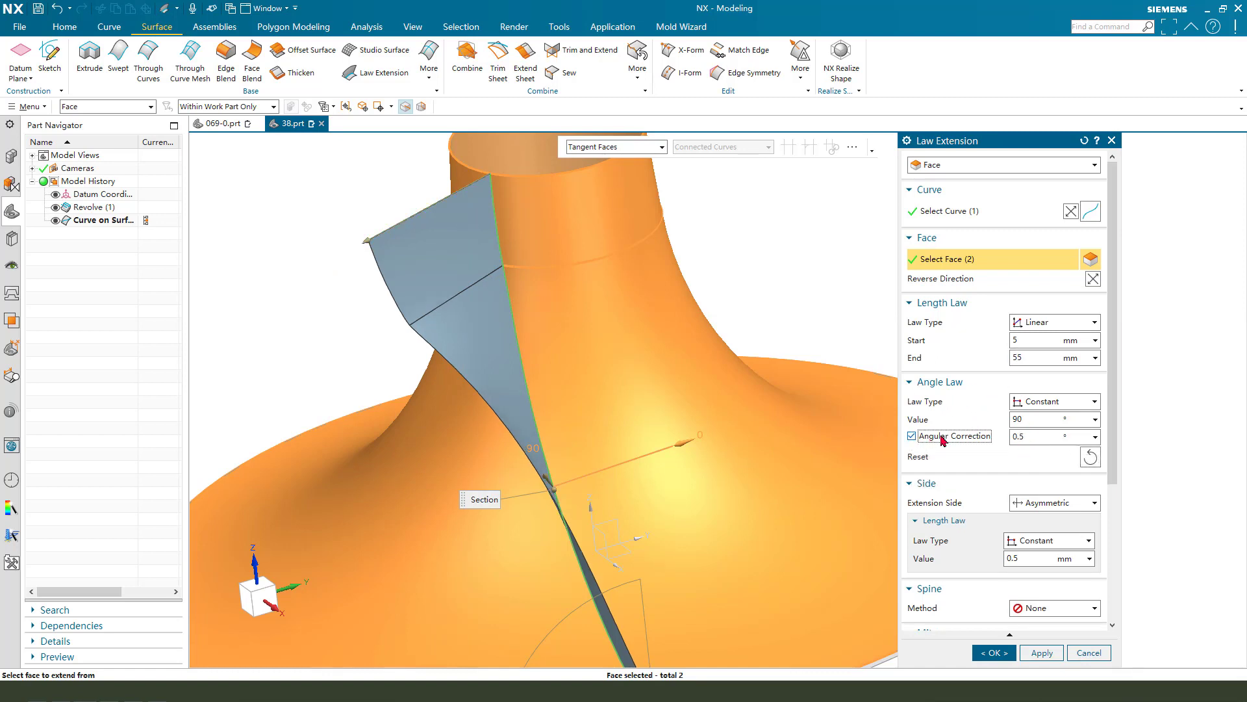
pyautogui.moveTo(431, 370); pyautogui.dragTo(504, 362, button='middle')
pyautogui.scroll(-5, 613, 323)
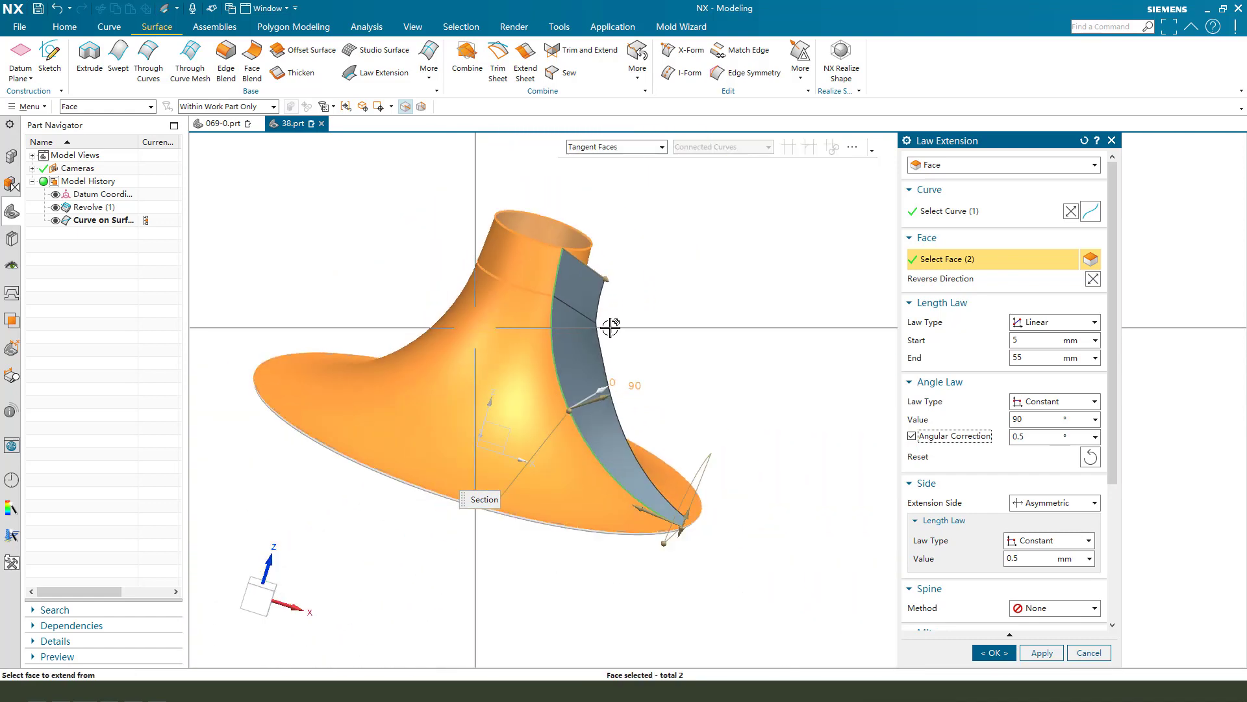
pyautogui.moveTo(613, 322); pyautogui.dragTo(607, 351, button='middle')
pyautogui.scroll(-3, 1039, 623)
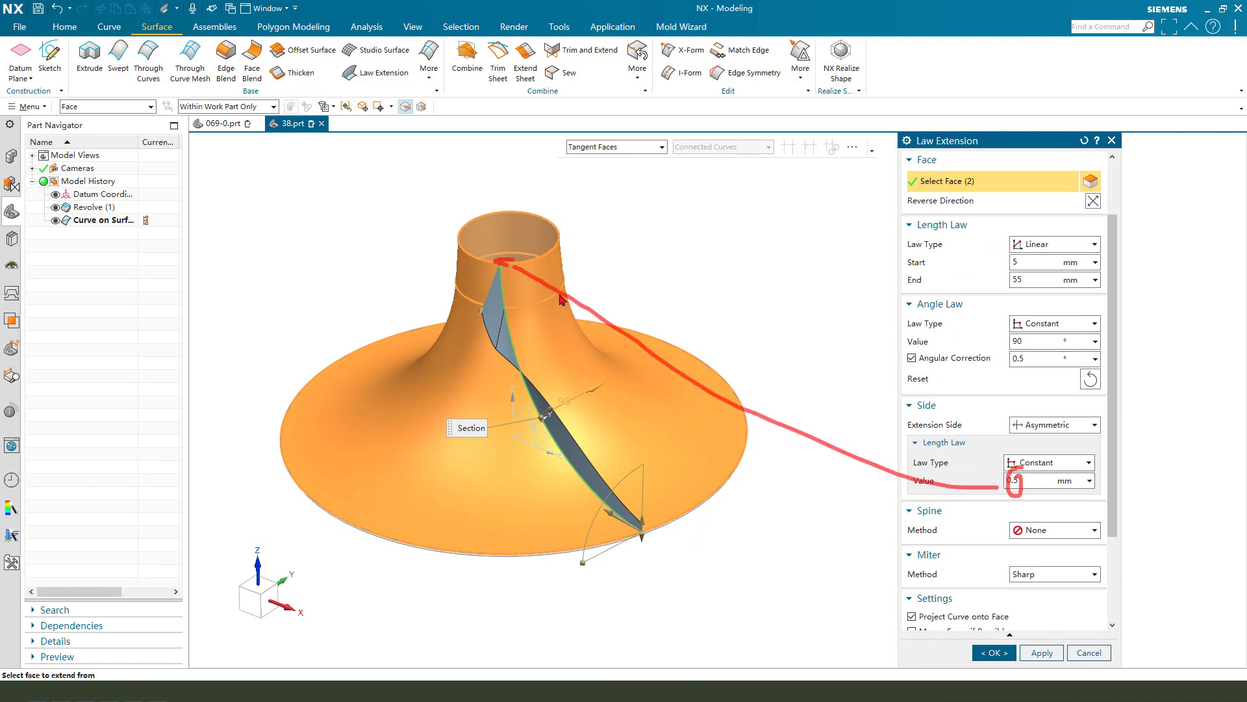
# - Create the law extension sheet and thicken it with offsets 2 and −2 mm
pyautogui.click(994, 652)
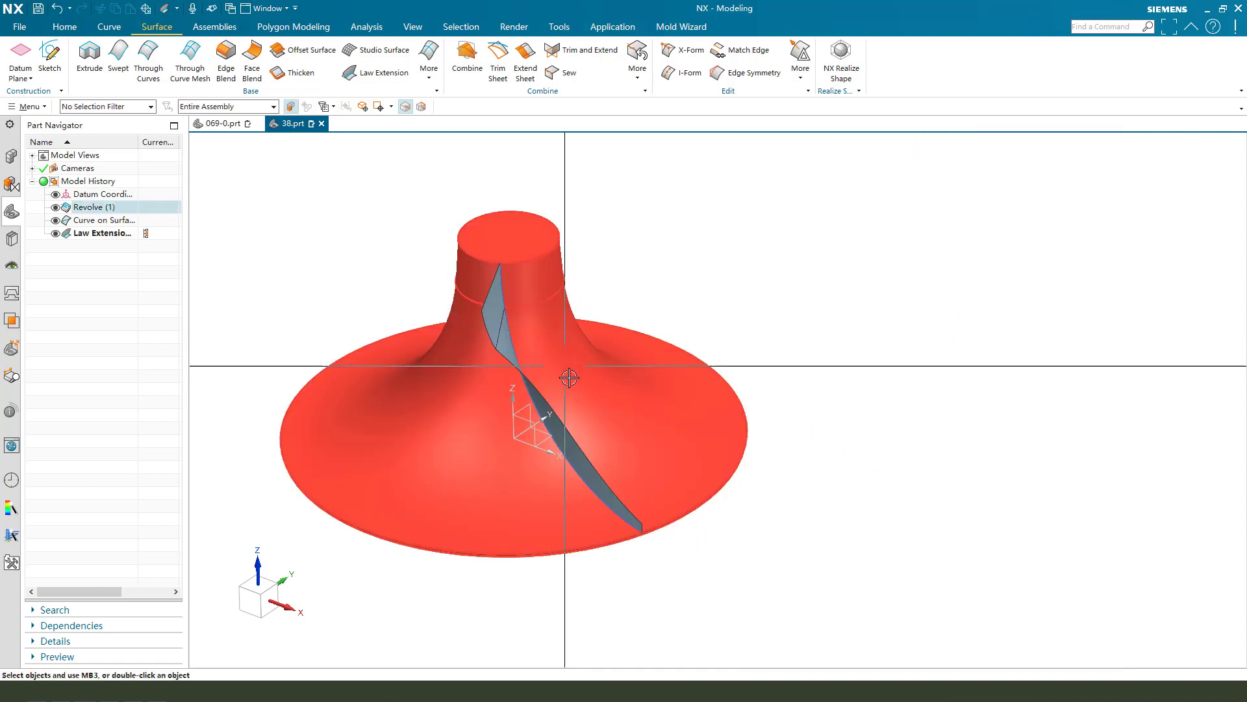
pyautogui.moveTo(568, 370); pyautogui.dragTo(637, 354, button='middle')
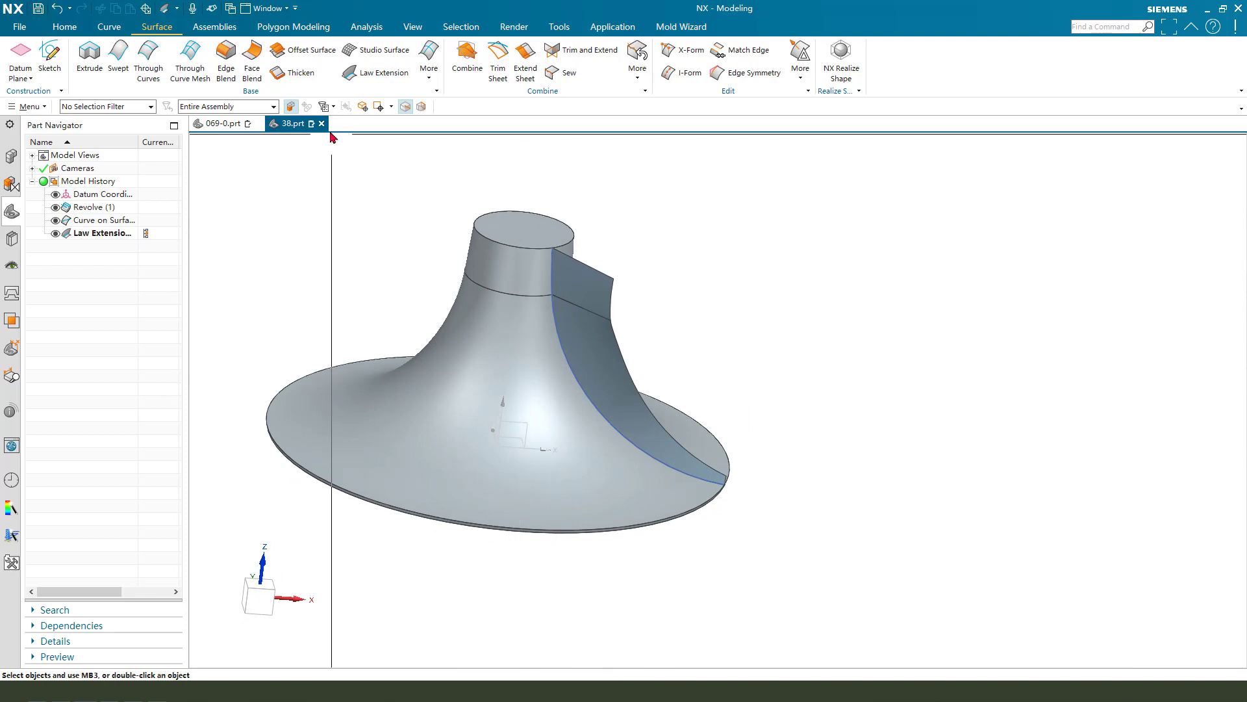
pyautogui.click(296, 73)
pyautogui.scroll(-2, 627, 298)
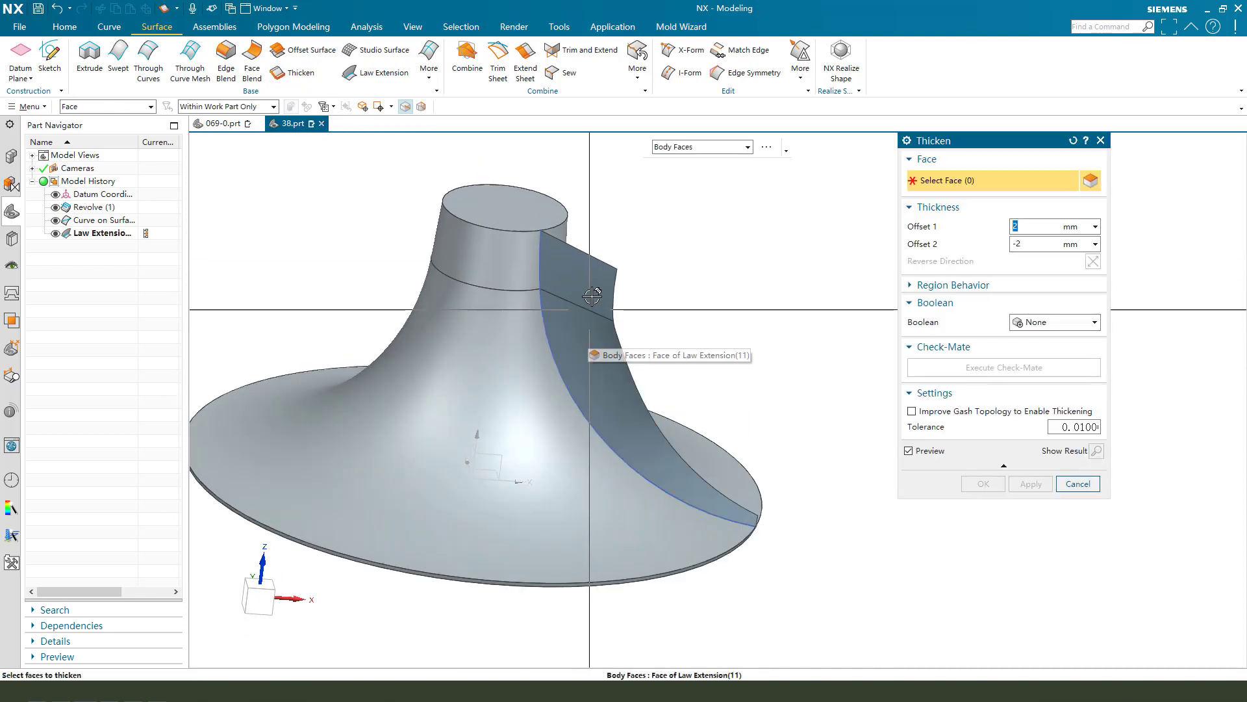
pyautogui.click(587, 348)
pyautogui.moveTo(764, 321); pyautogui.dragTo(829, 300, button='middle')
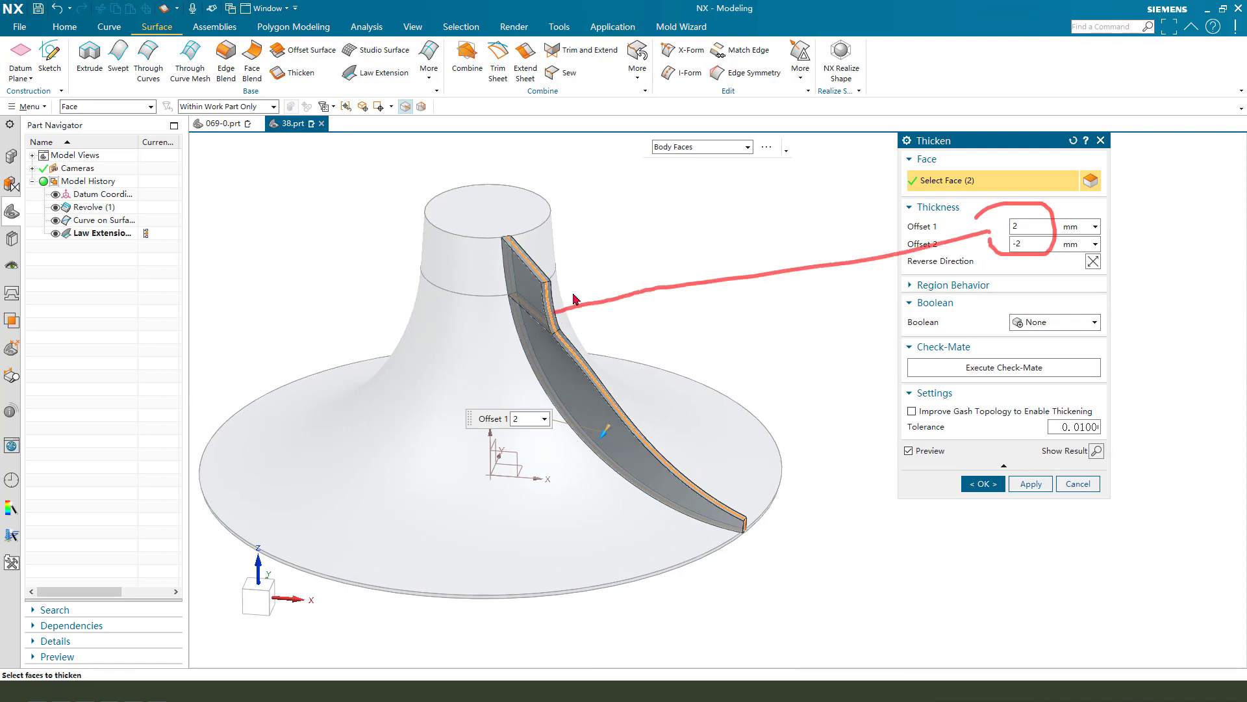
pyautogui.click(983, 484)
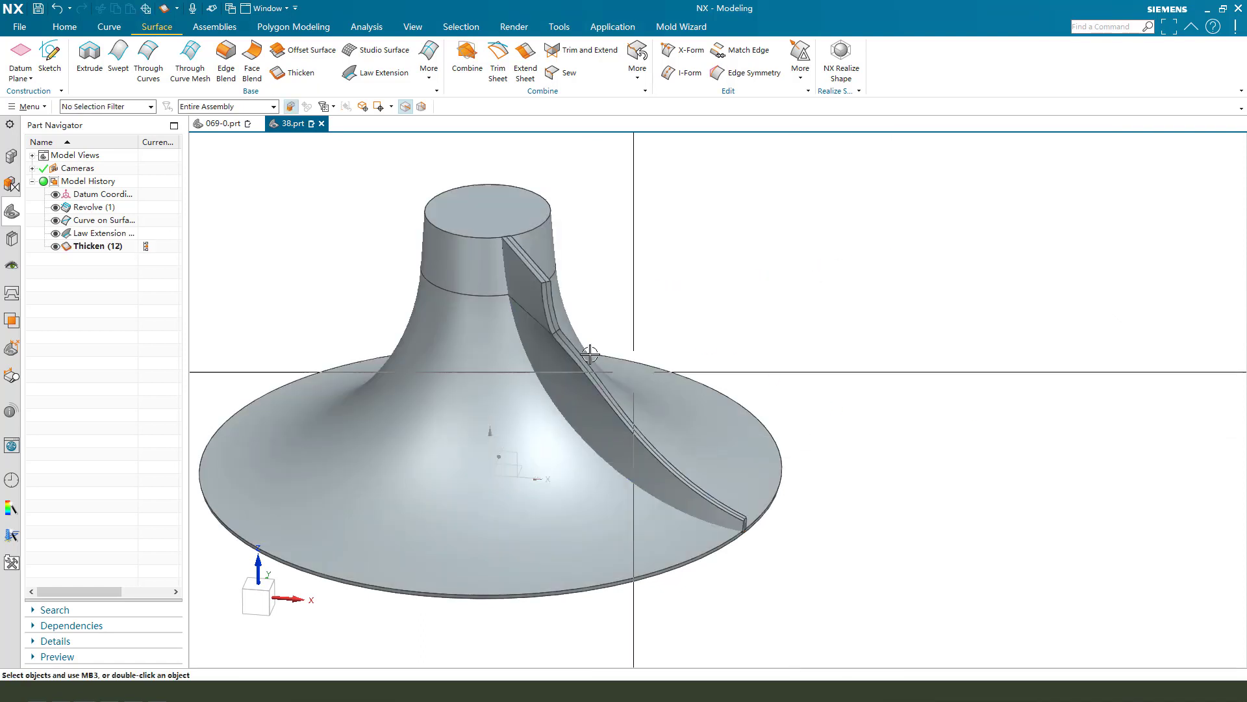
pyautogui.moveTo(572, 372); pyautogui.dragTo(572, 345, button='middle')
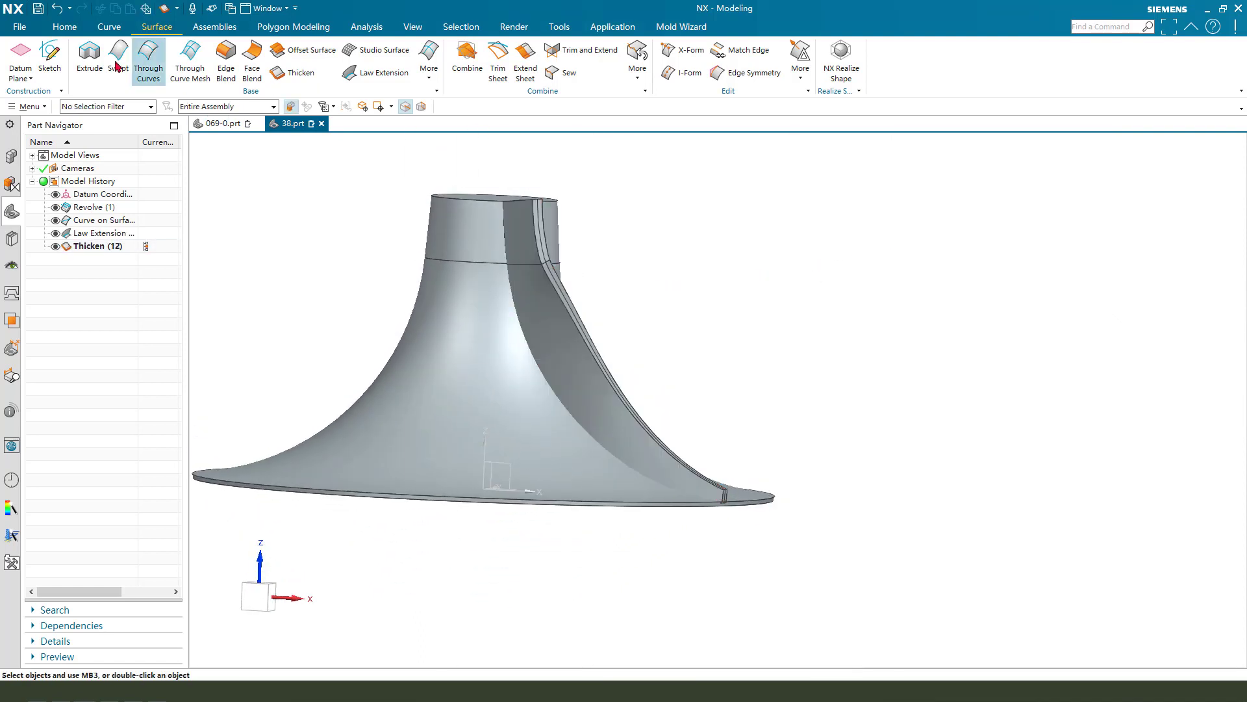
pyautogui.click(65, 27)
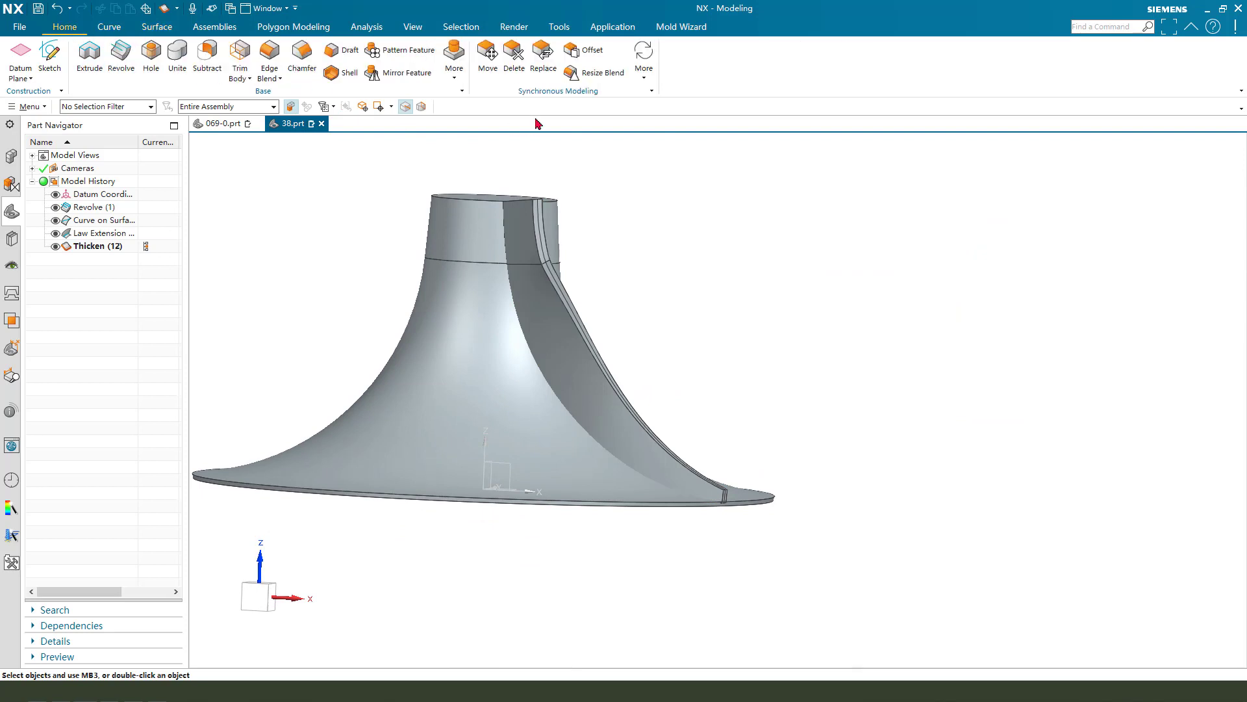
# - Replace the blade's lower end face with the flange's outer rim face
pyautogui.click(545, 72)
pyautogui.scroll(5, 735, 500)
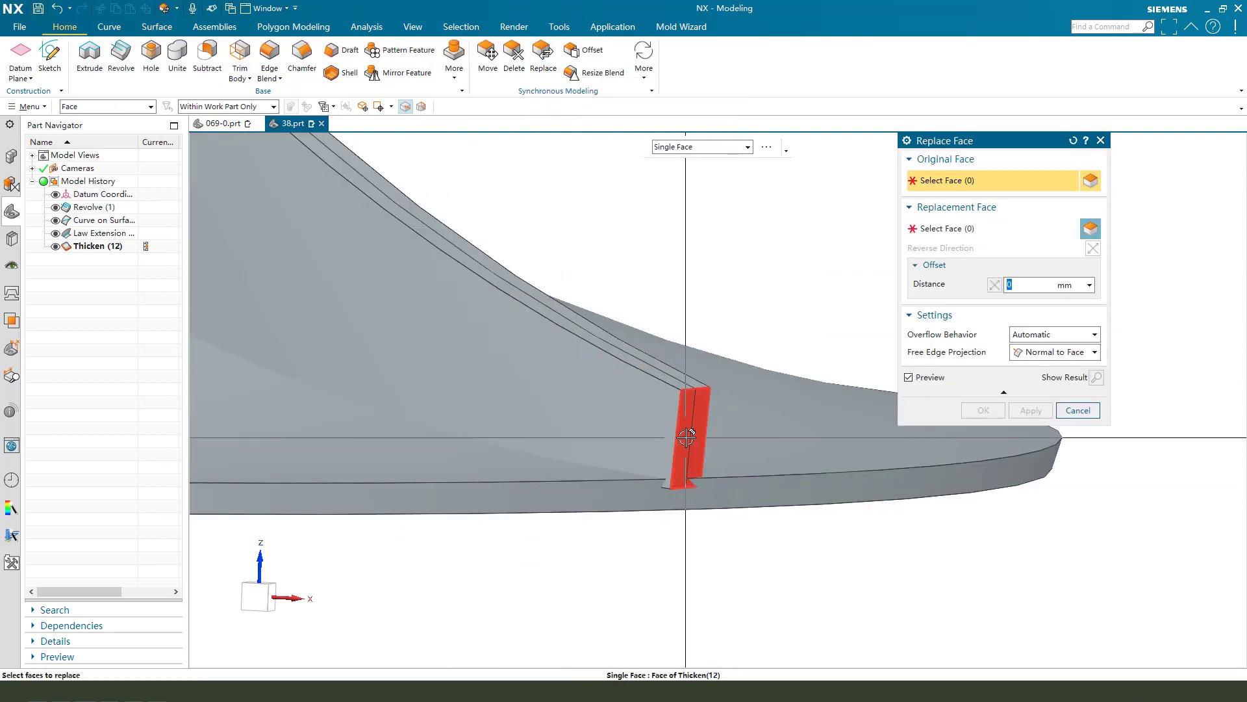
pyautogui.click(686, 438)
pyautogui.click(948, 235)
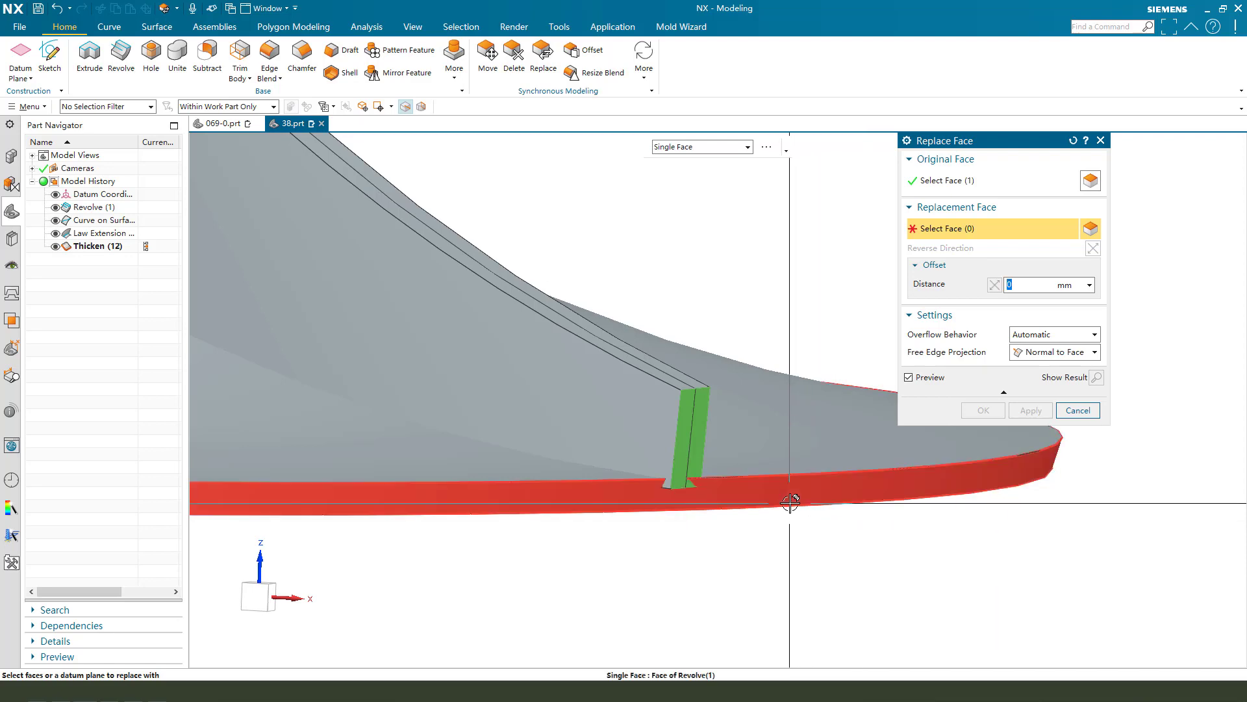
pyautogui.click(914, 481)
pyautogui.click(1033, 411)
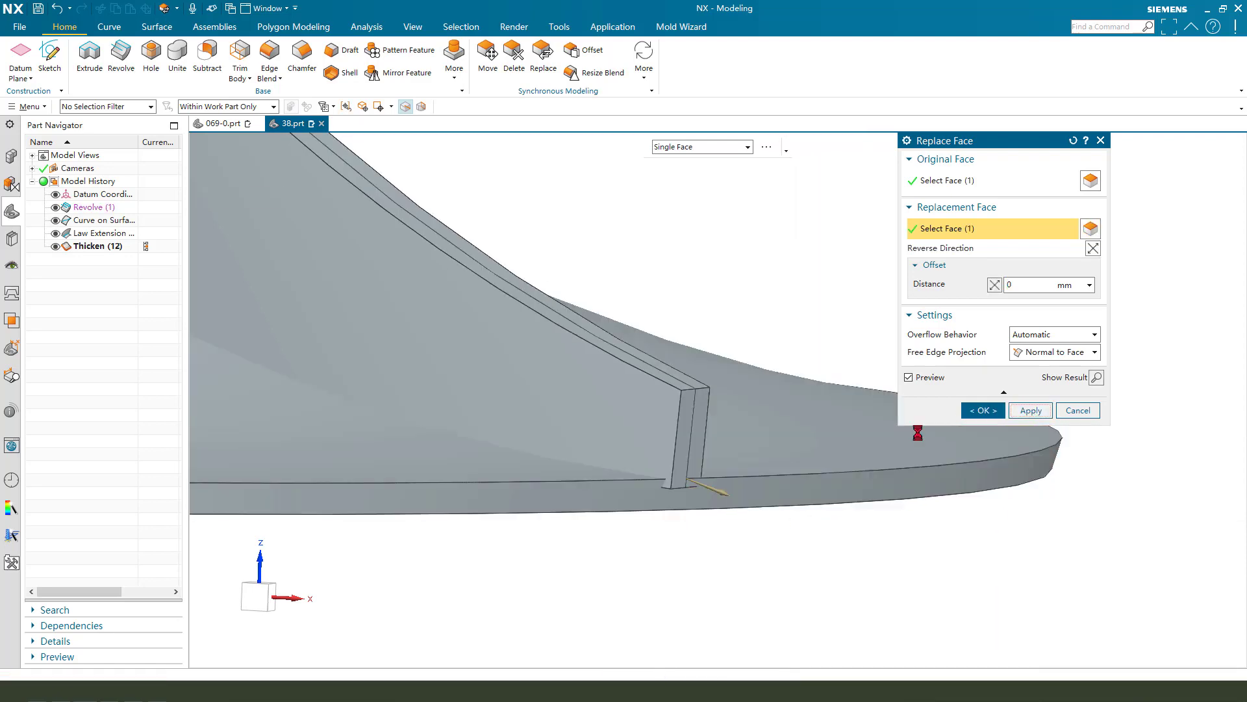
# - Replace the blade's top face with the hub cylinder's top face
pyautogui.scroll(-6, 768, 517)
pyautogui.moveTo(658, 400); pyautogui.dragTo(648, 430, button='middle')
pyautogui.scroll(-2, 644, 430)
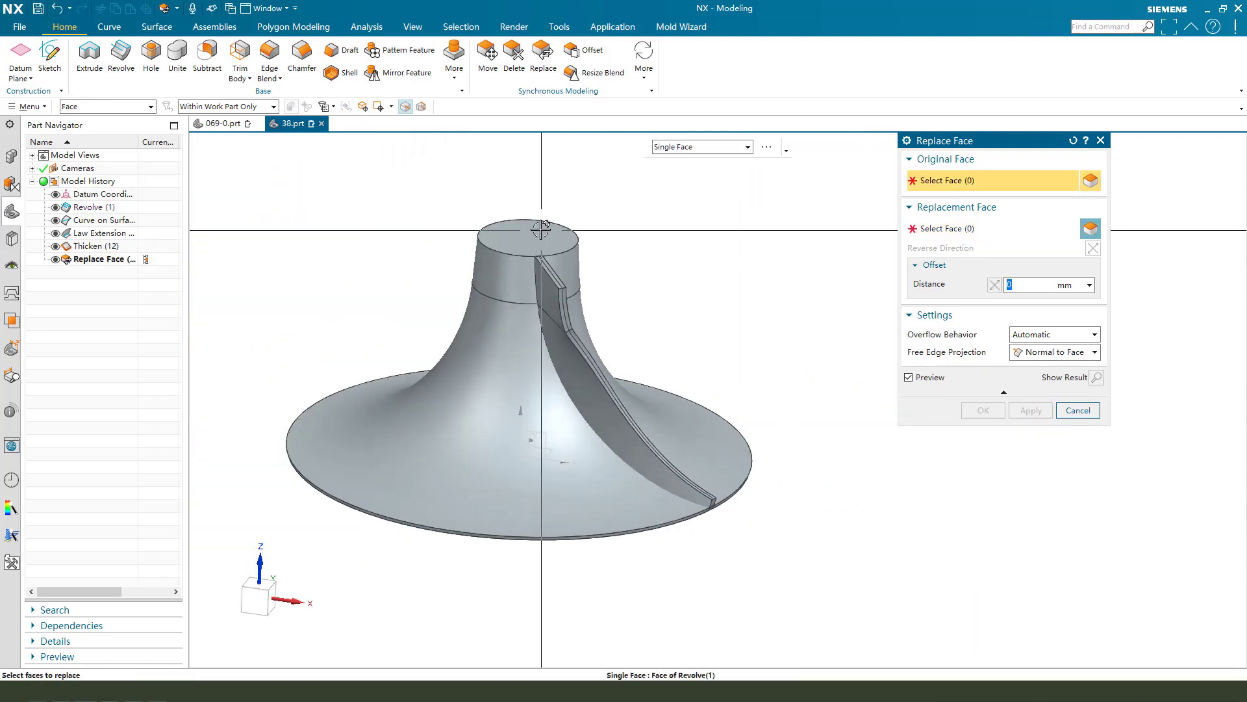
pyautogui.scroll(6, 543, 241)
pyautogui.click(532, 315)
pyautogui.middleClick(590, 212)
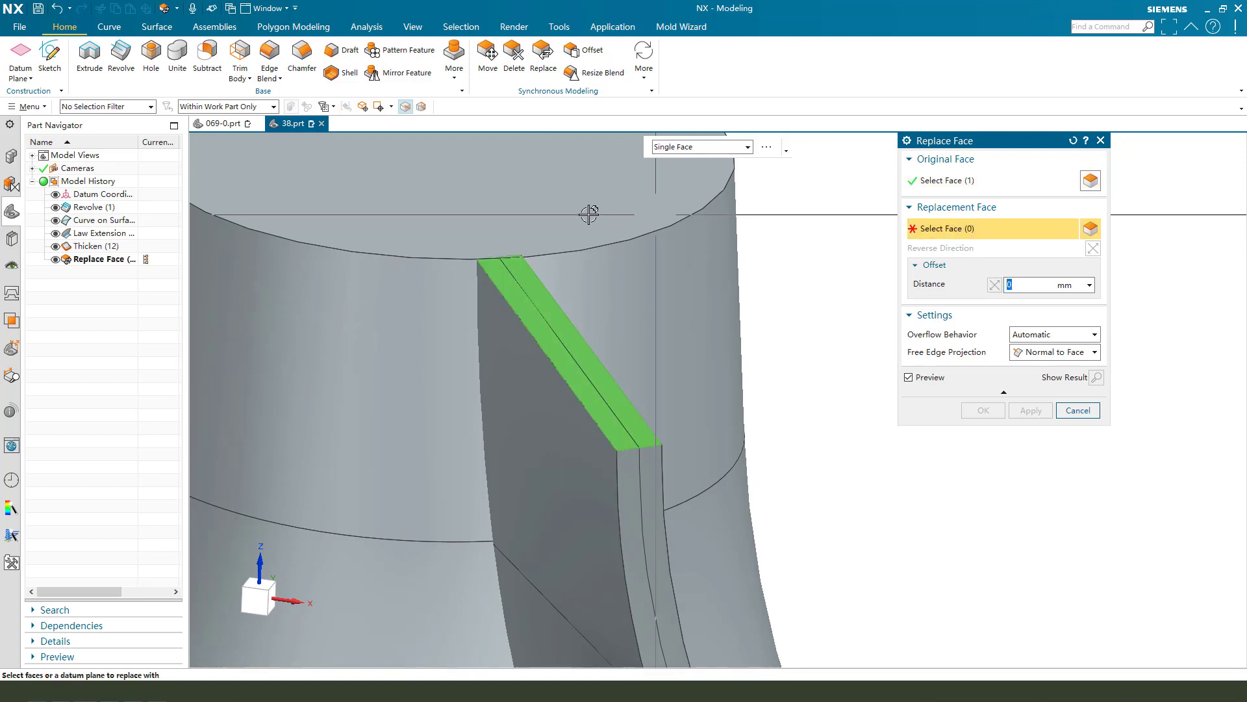
pyautogui.click(590, 212)
pyautogui.click(986, 412)
pyautogui.scroll(-4, 555, 250)
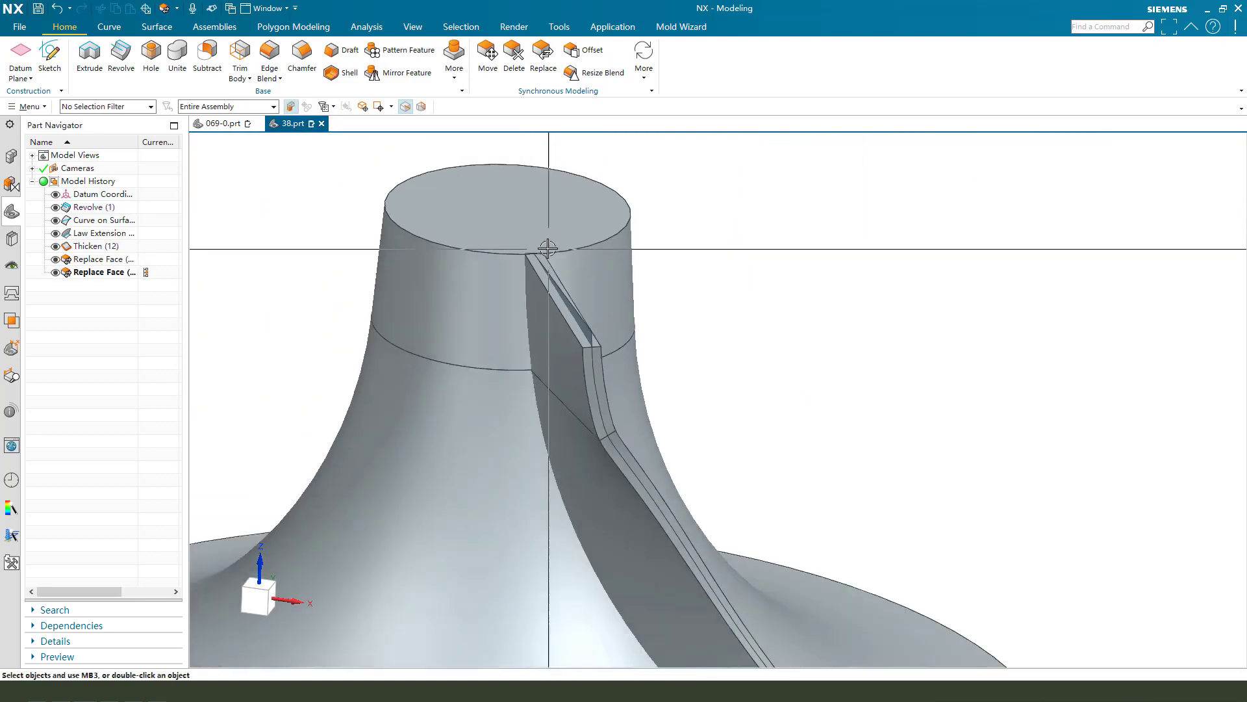
pyautogui.scroll(2, 605, 367)
pyautogui.click(575, 303)
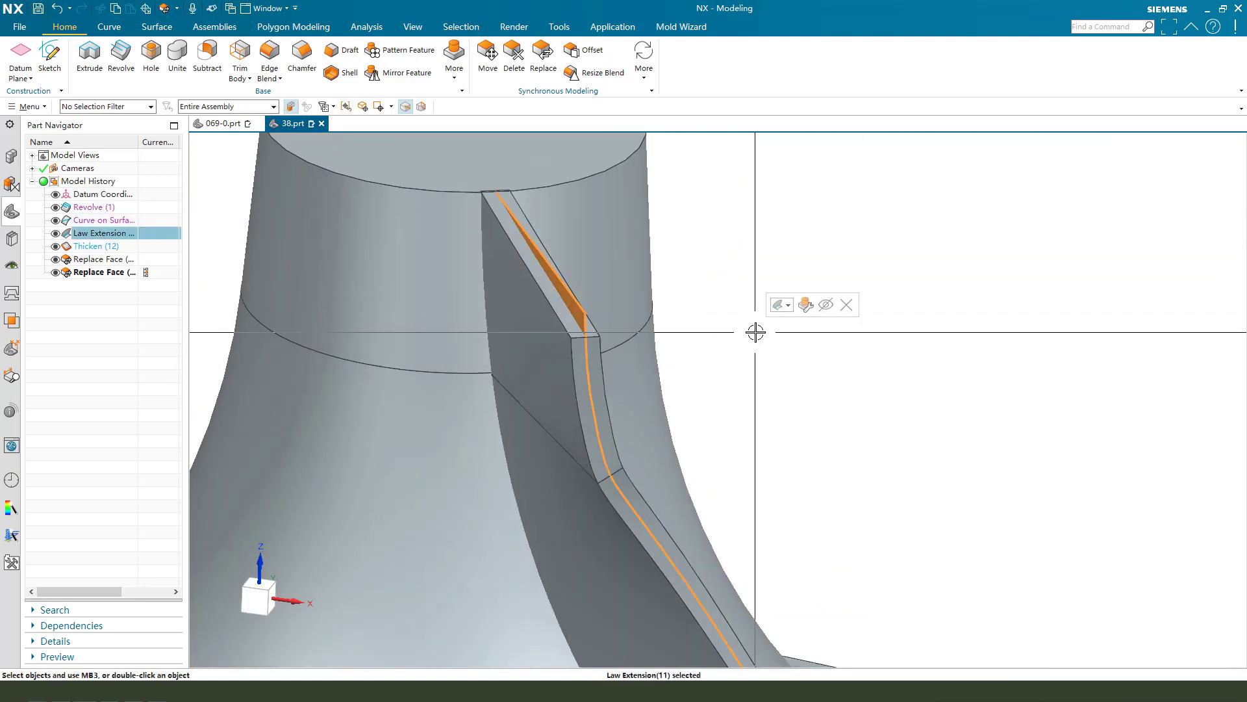
# - Hide the Law Extension sheet and round the blade's top edge with a 6 mm blend
pyautogui.hotkey('ctrl', 'b')
pyautogui.scroll(-4, 486, 237)
pyautogui.click(270, 54)
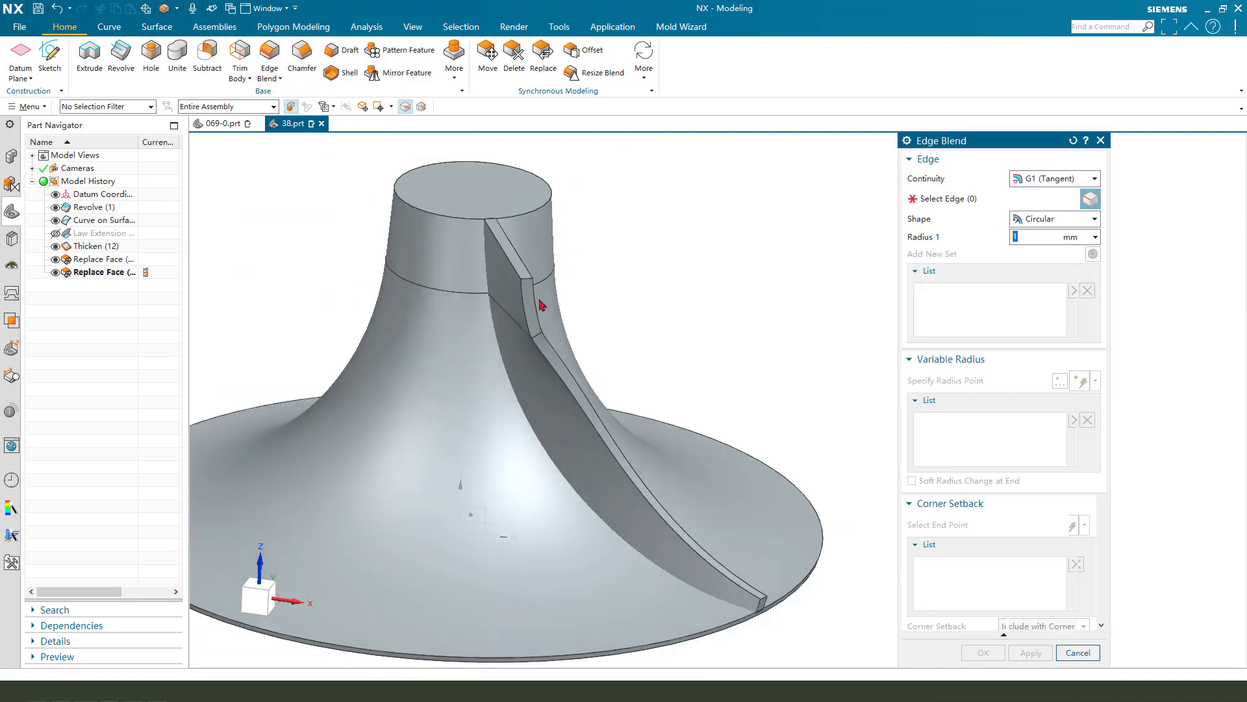
pyautogui.scroll(3, 520, 289)
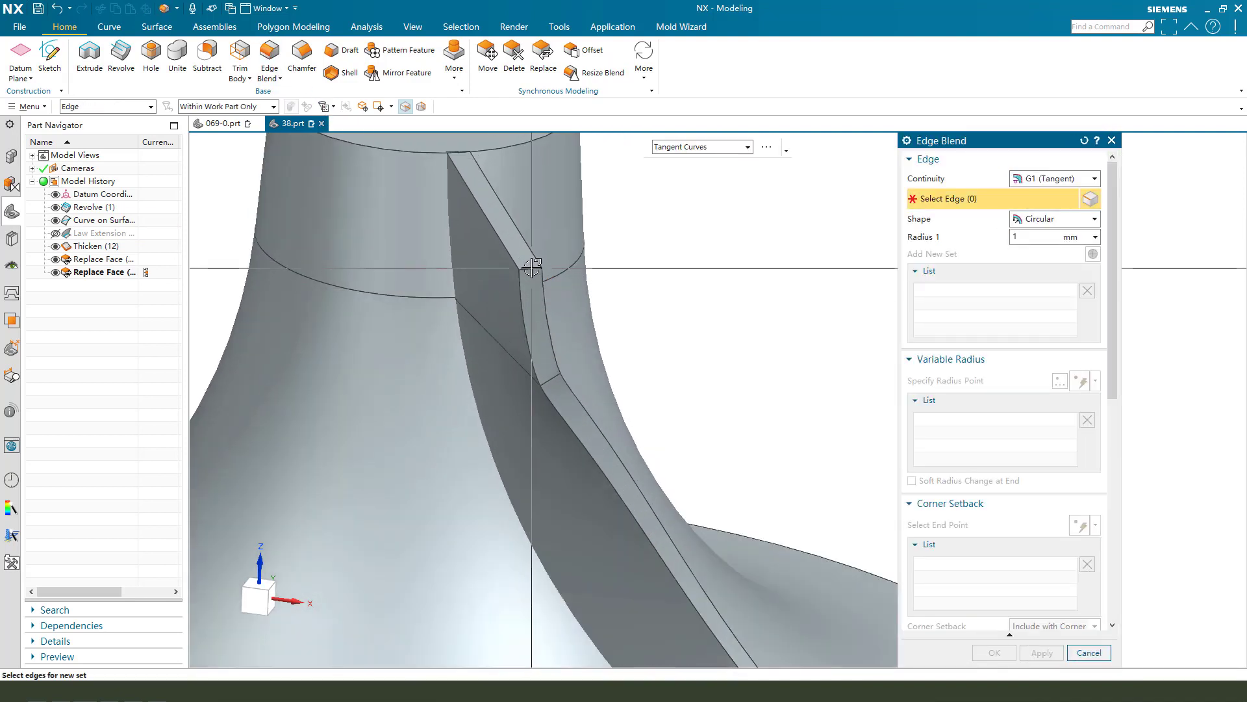
pyautogui.click(531, 267)
pyautogui.write('6')
pyautogui.press('Return')
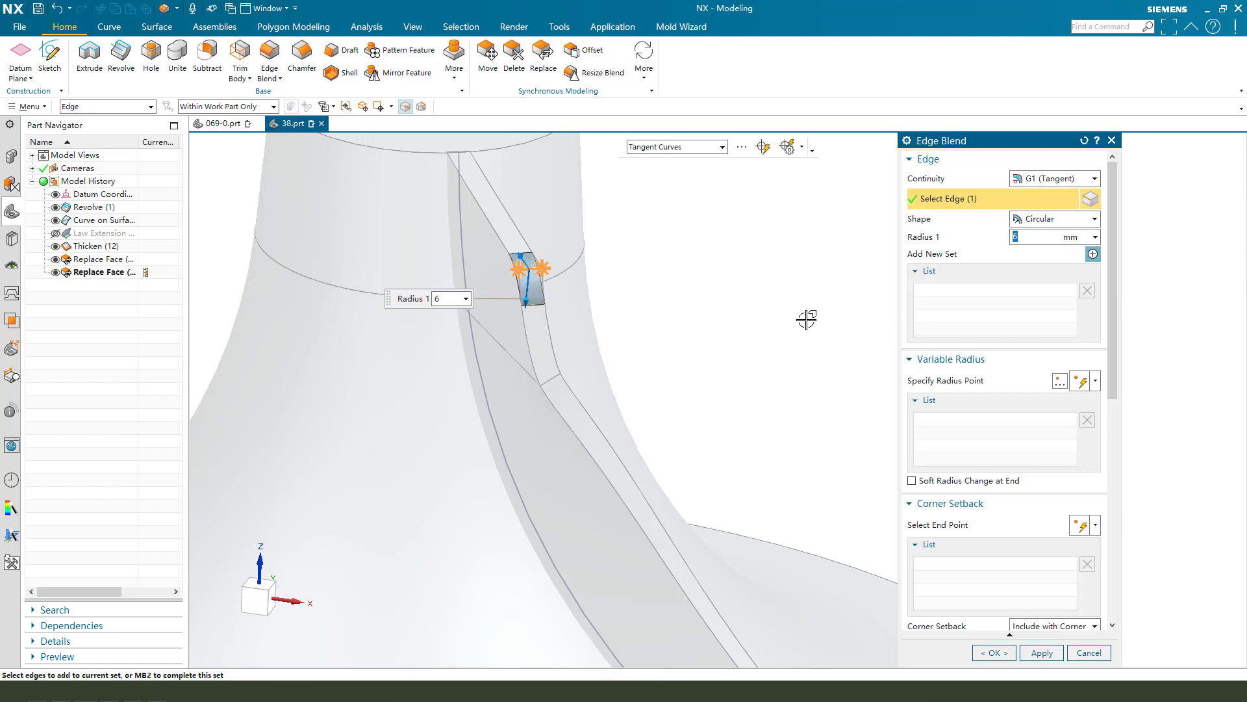
pyautogui.click(1044, 652)
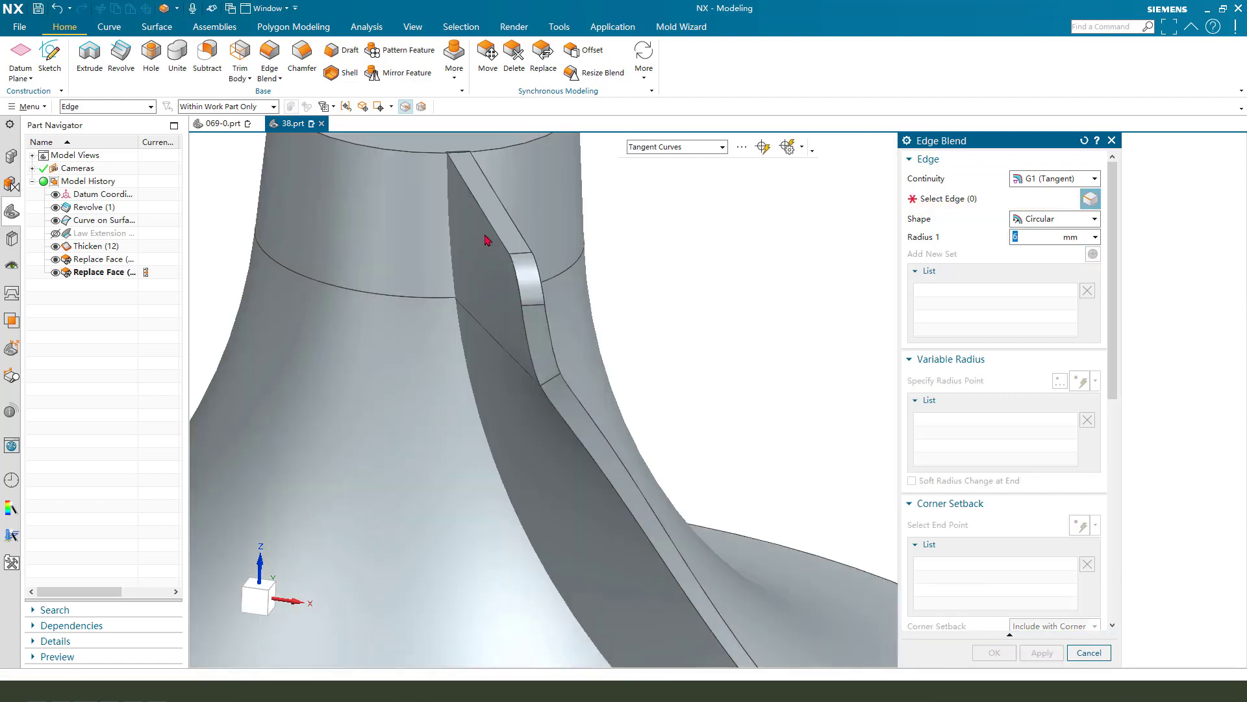
# - Select the blade's lower-end edge for a 3 mm edge blend
pyautogui.scroll(-3, 486, 234)
pyautogui.scroll(5, 679, 496)
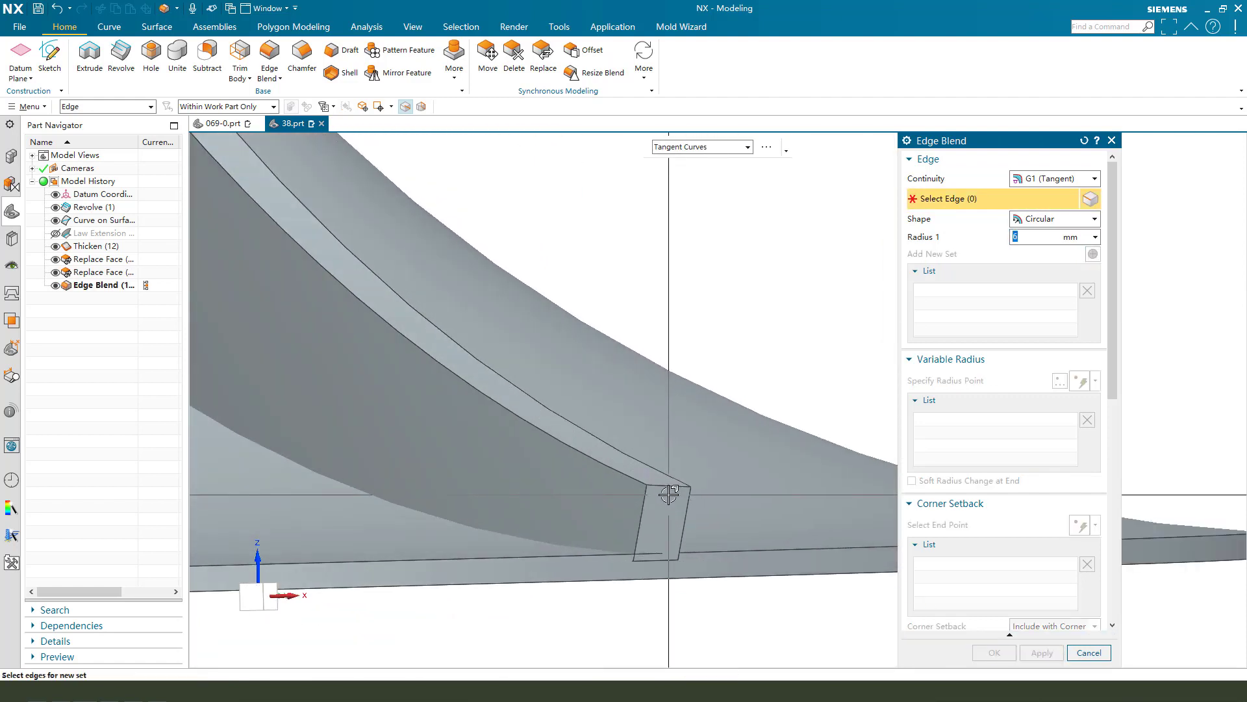
pyautogui.click(676, 487)
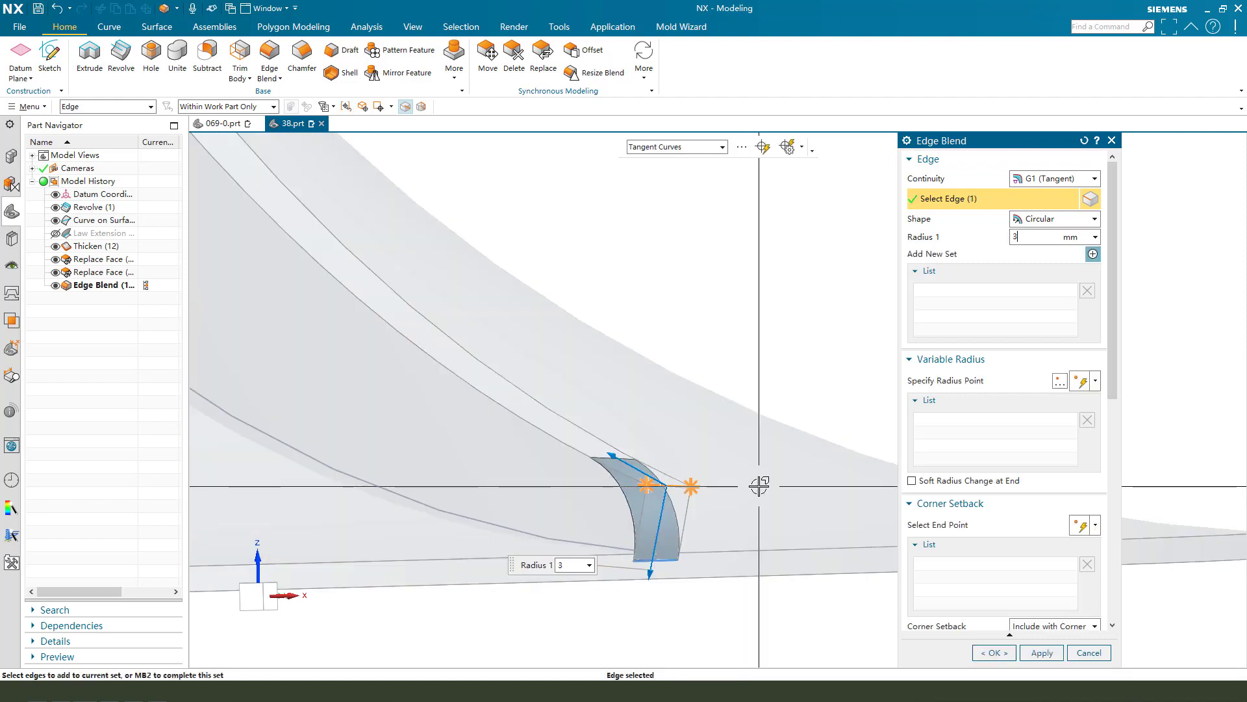
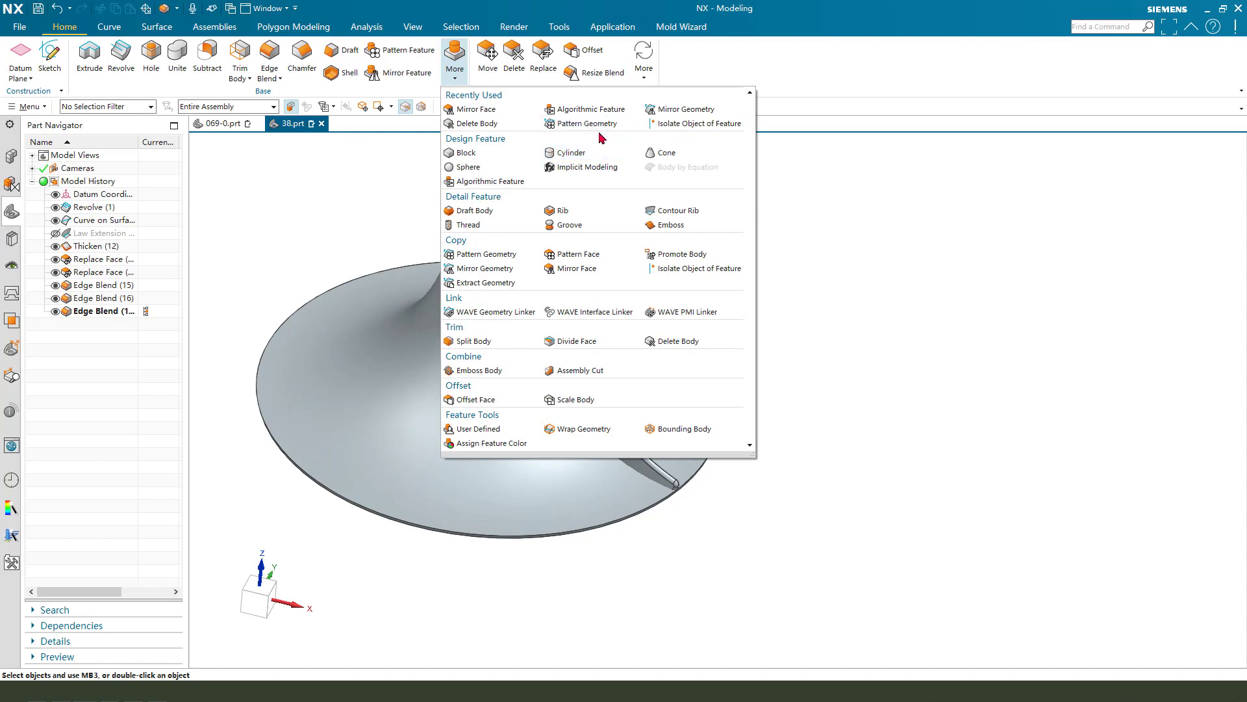
# - Circularly pattern the blade about Z through the hub-top centre: 12 copies over 360°
pyautogui.click(746, 183)
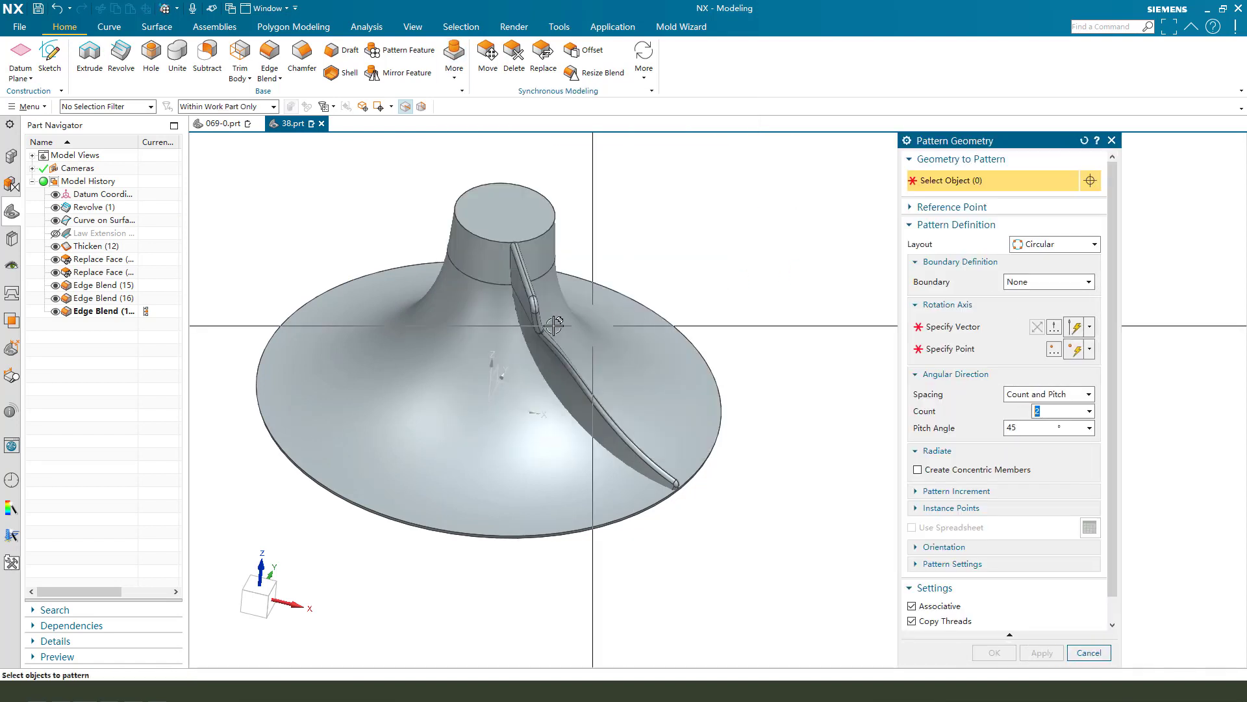
pyautogui.click(953, 326)
pyautogui.click(723, 364)
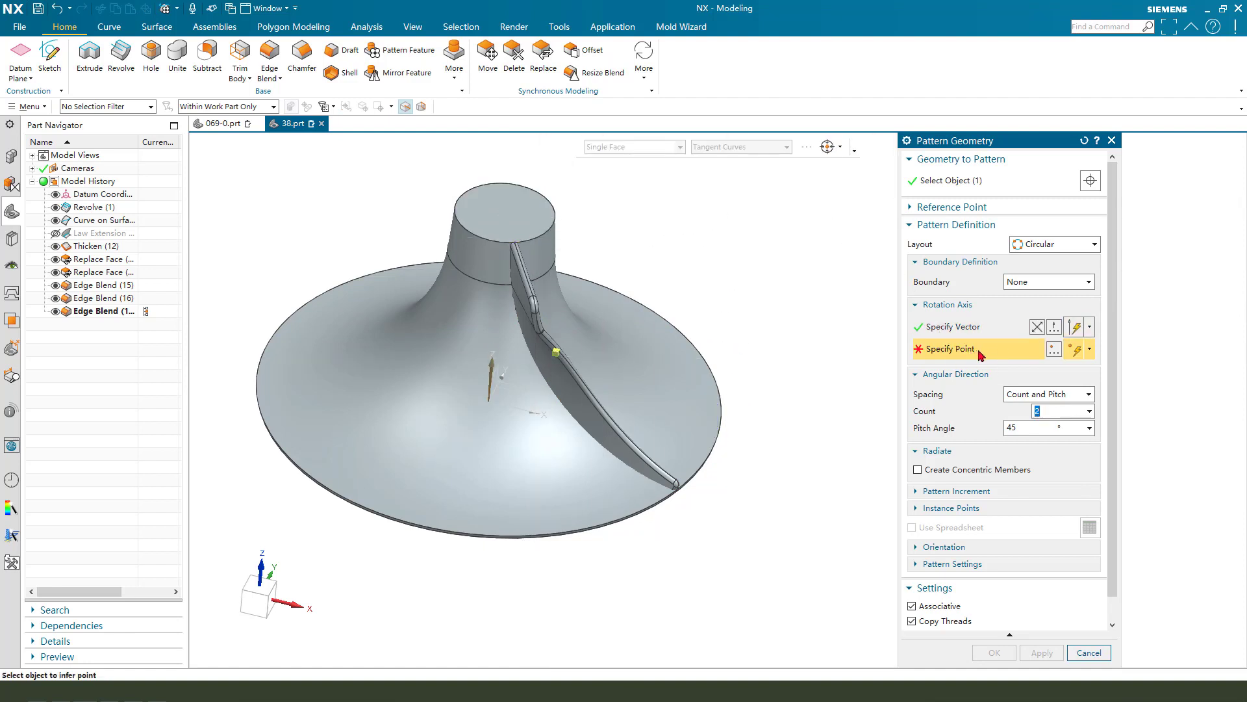
pyautogui.click(544, 202)
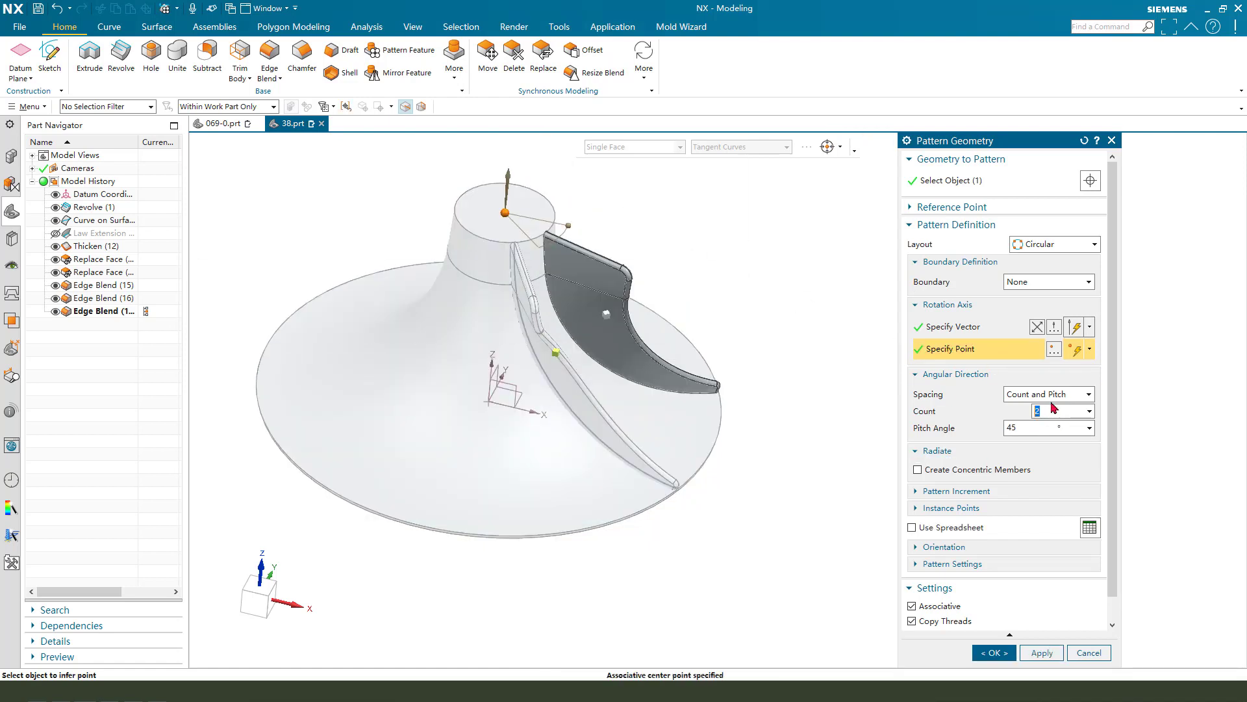
pyautogui.click(1059, 422)
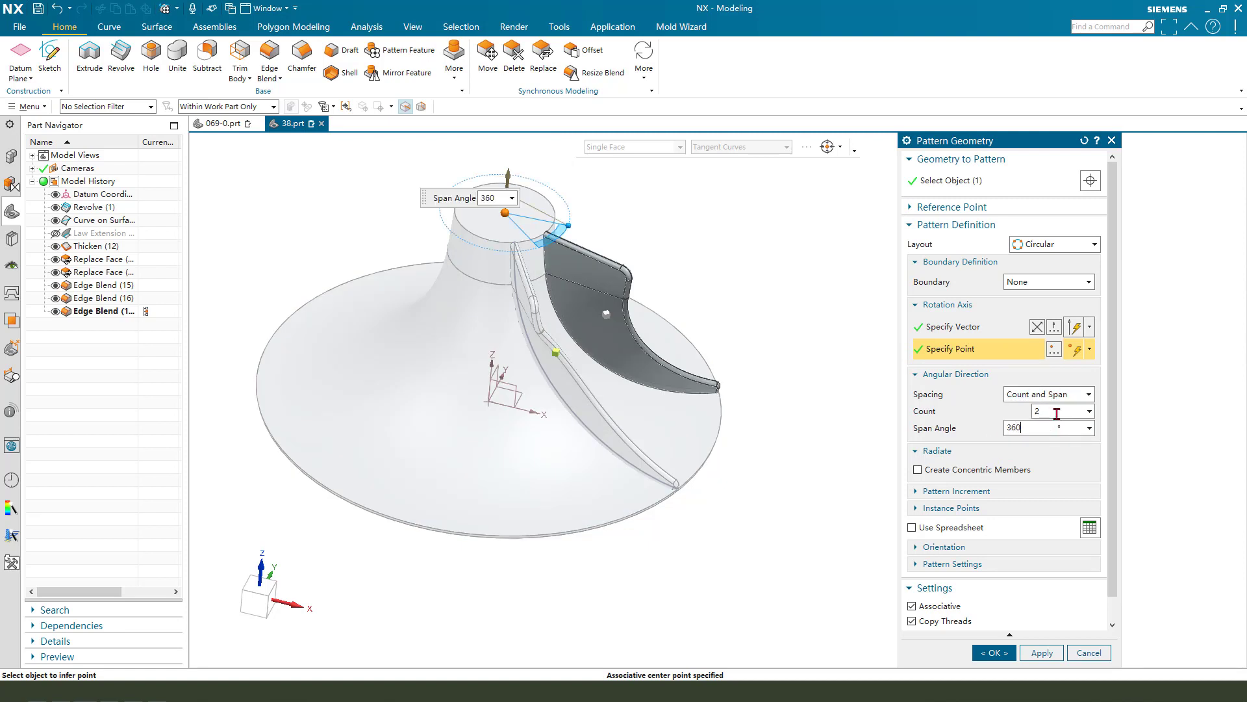
pyautogui.write('360')
pyautogui.press('Return')
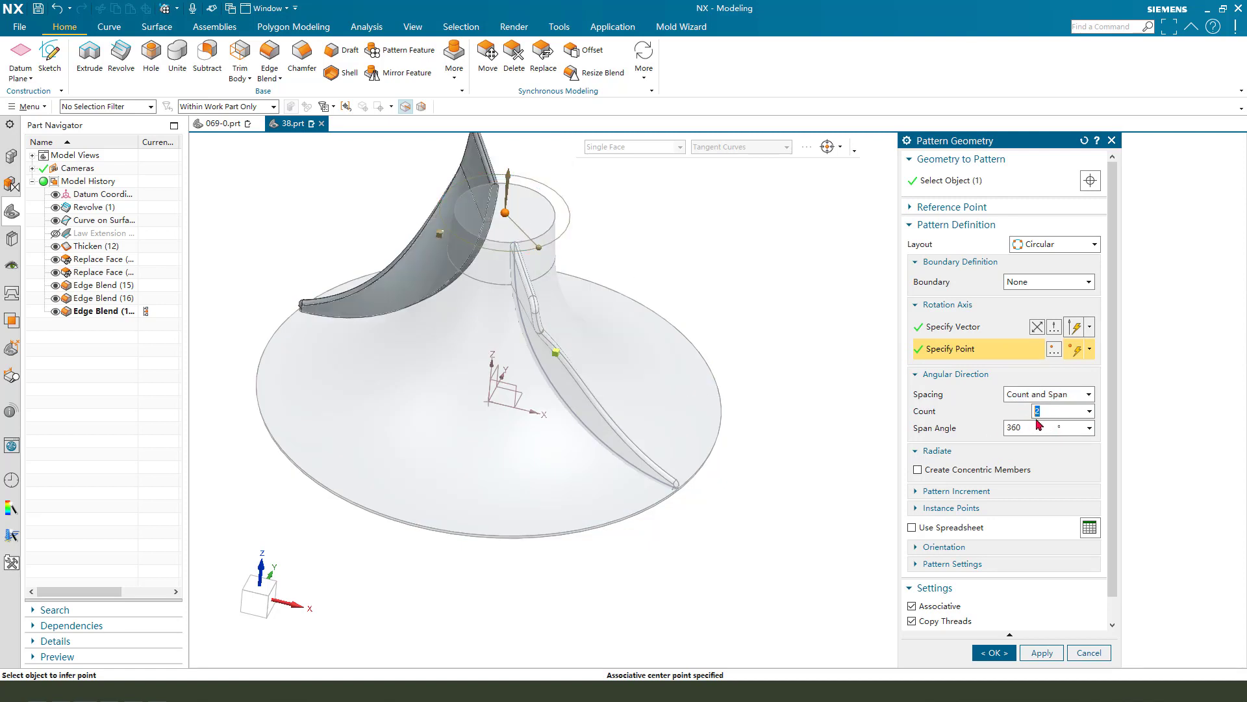
pyautogui.write('12')
pyautogui.press('Return')
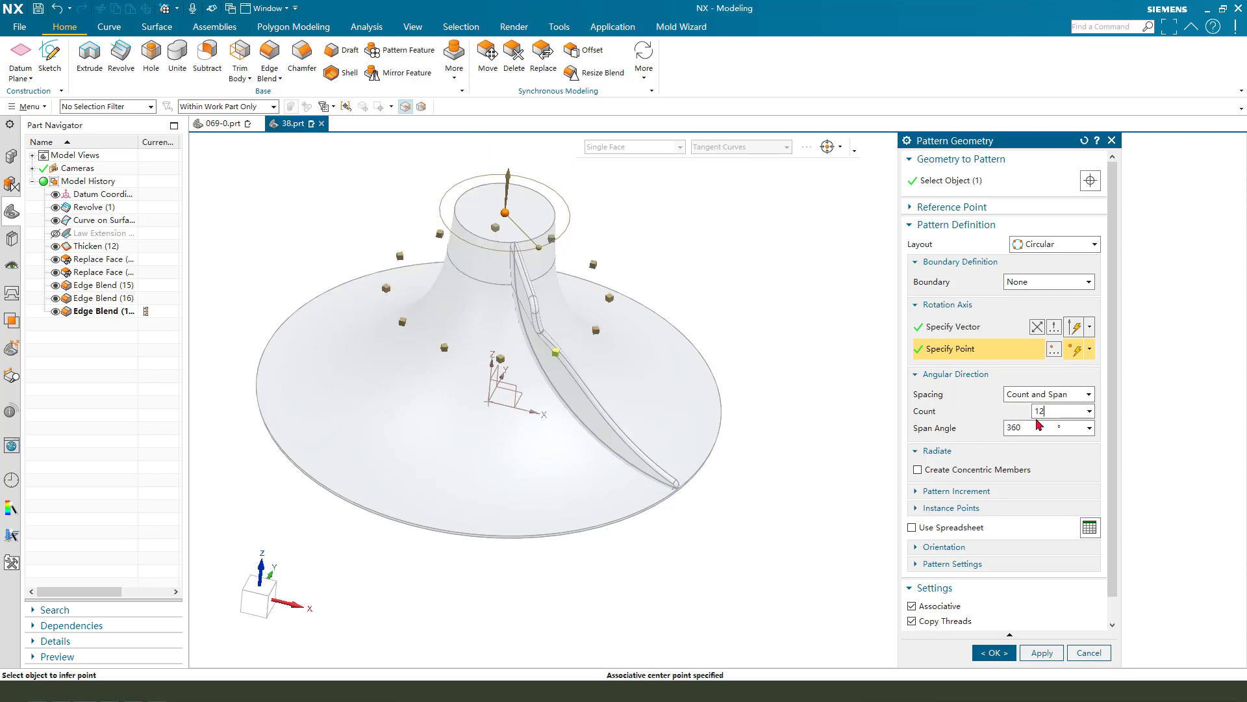
pyautogui.click(975, 651)
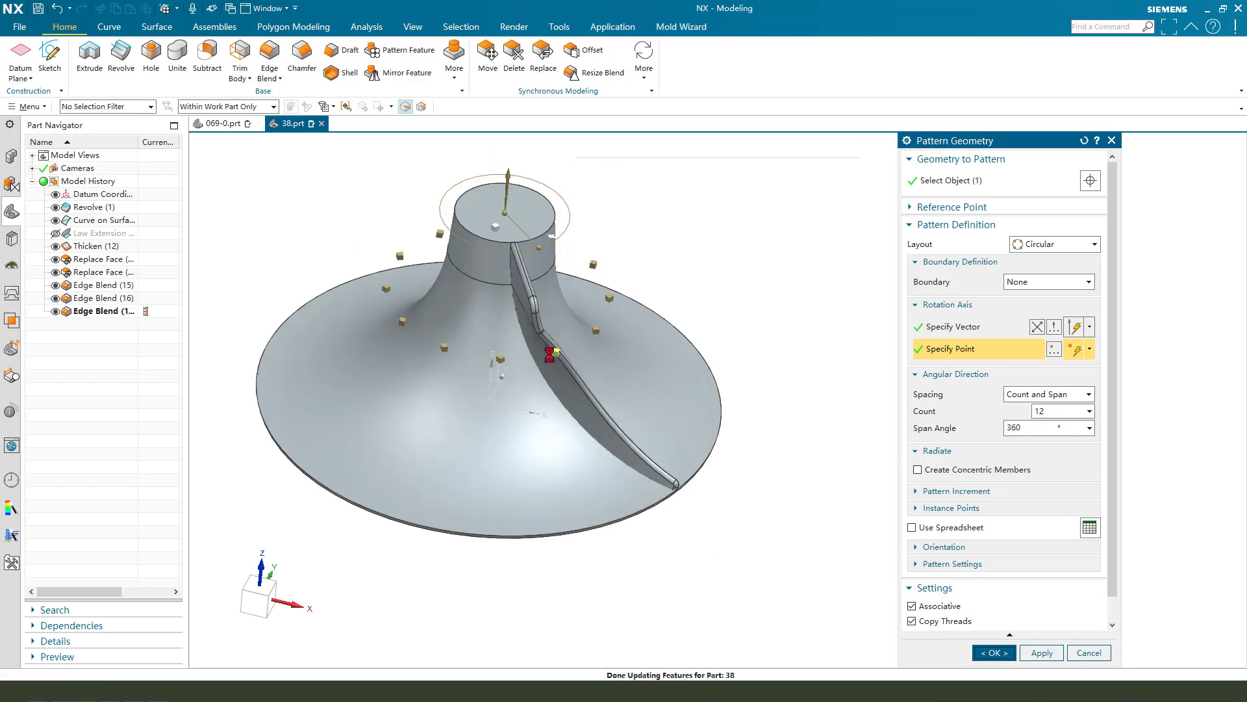
pyautogui.moveTo(481, 269); pyautogui.dragTo(606, 372, button='middle')
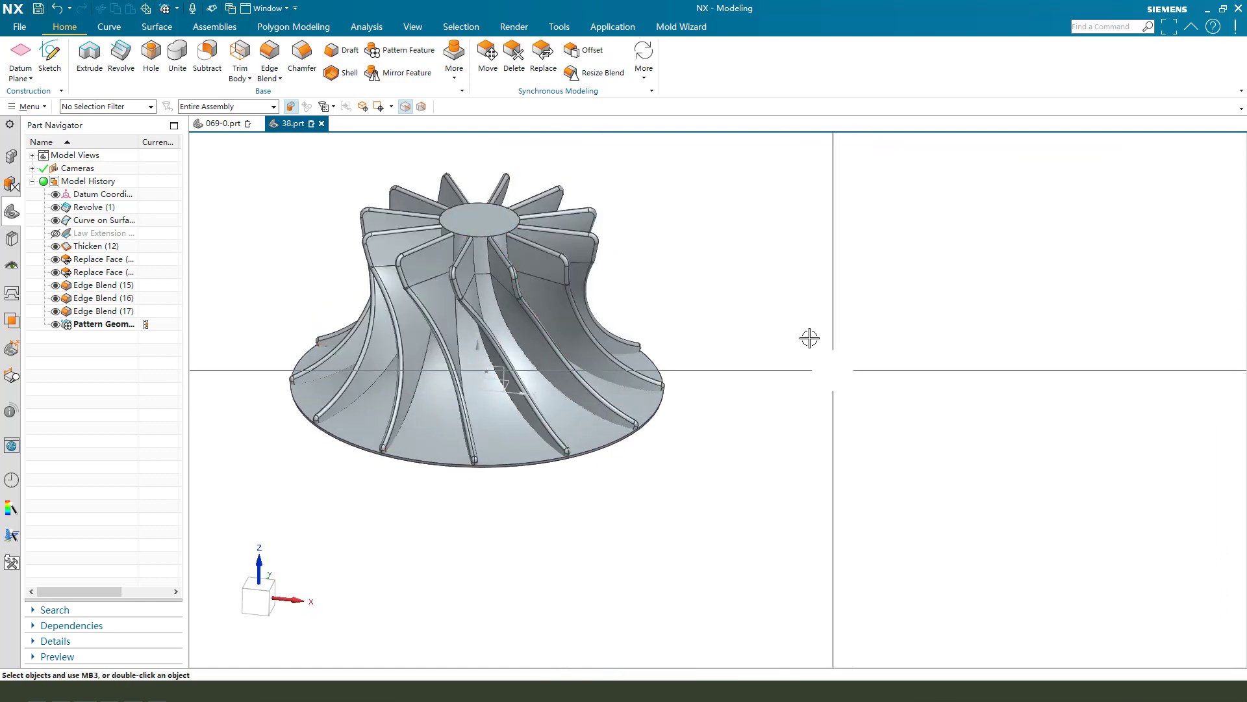
# - Unite the hub as target with all 12 patterned blades as tool bodies
pyautogui.click(182, 60)
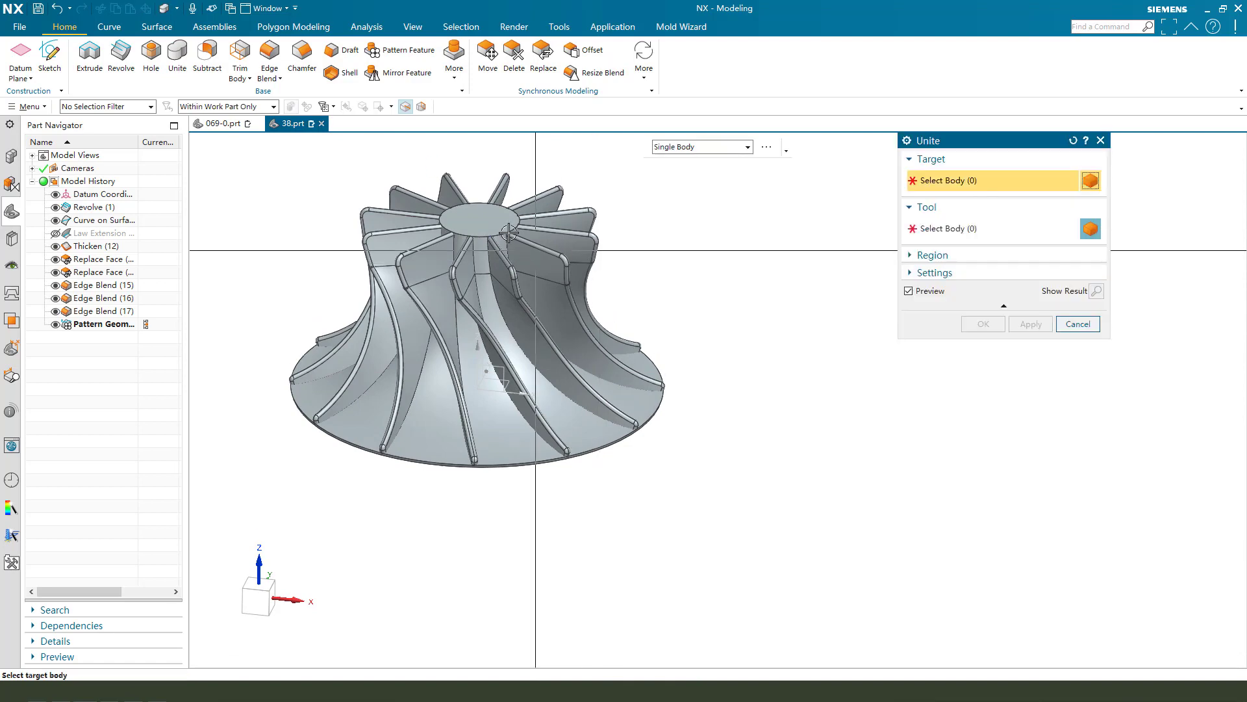
pyautogui.click(474, 386)
pyautogui.scroll(-2, 549, 323)
pyautogui.moveTo(280, 190); pyautogui.dragTo(713, 443)
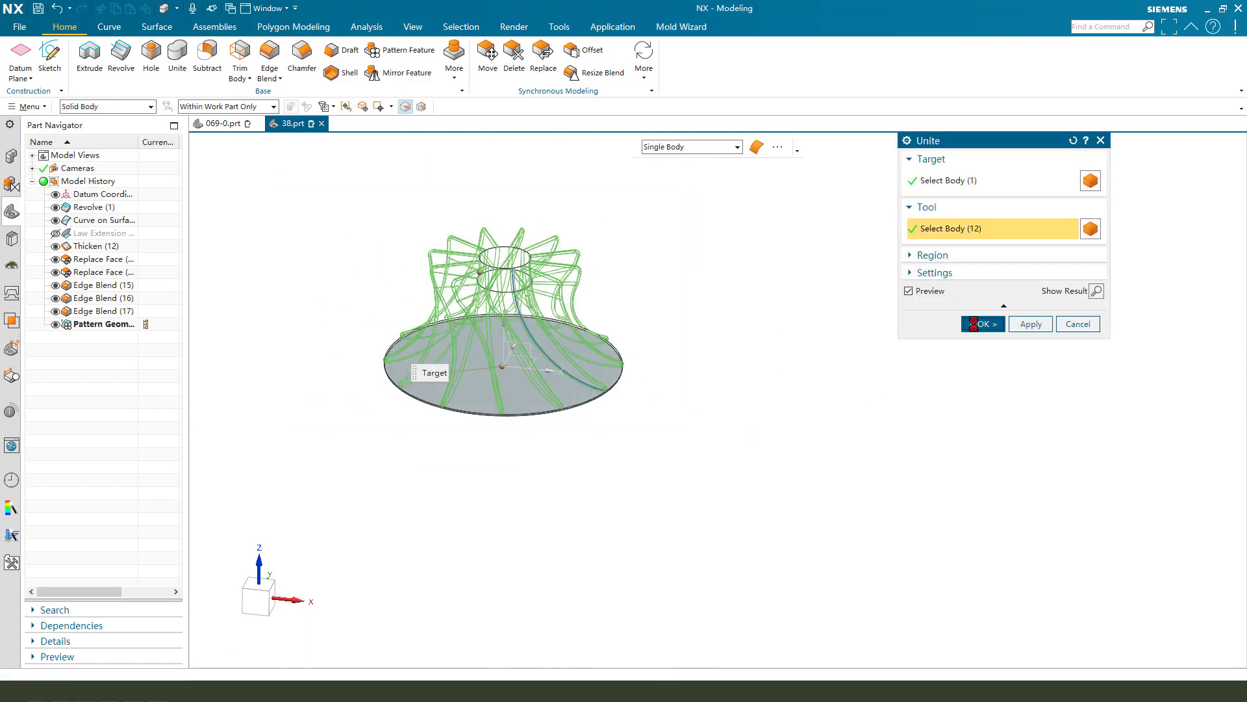
pyautogui.middleClick(586, 369)
pyautogui.scroll(3, 546, 377)
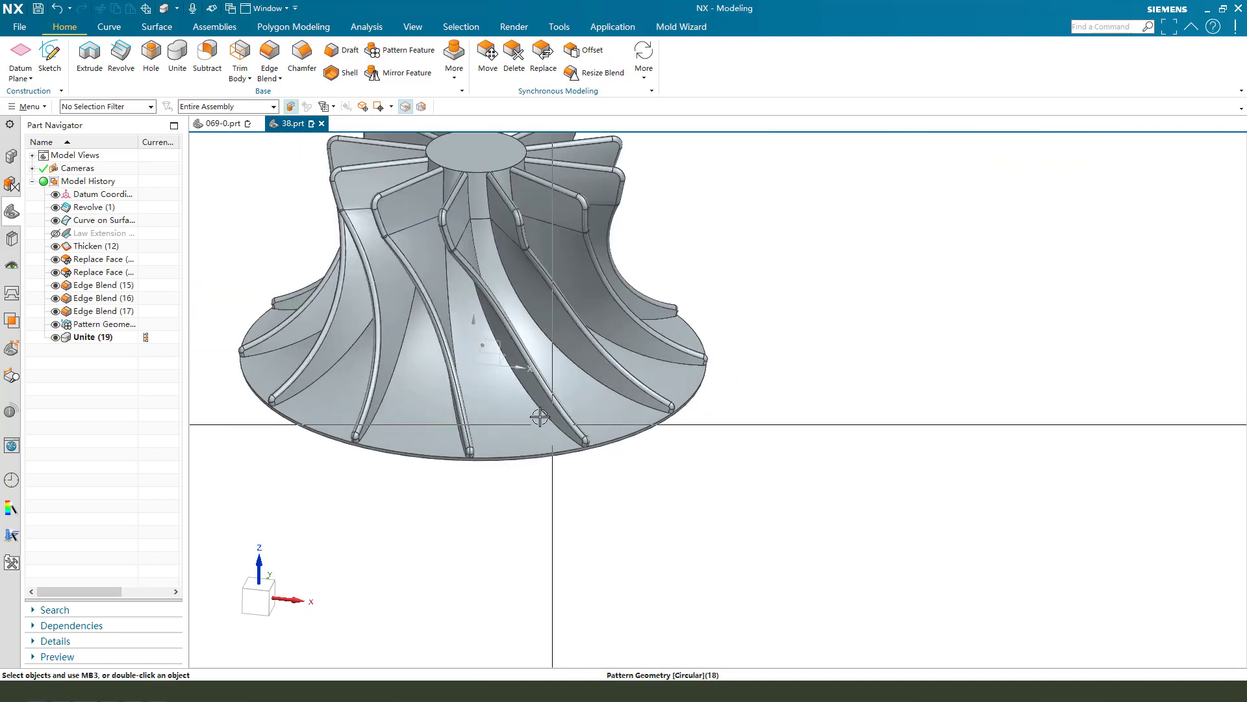
pyautogui.scroll(-1, 552, 409)
pyautogui.moveTo(529, 304); pyautogui.dragTo(522, 328, button='middle')
# - Edge-blend one blade edge plus all 120 predicted matching edges at 3 mm radius
pyautogui.click(269, 55)
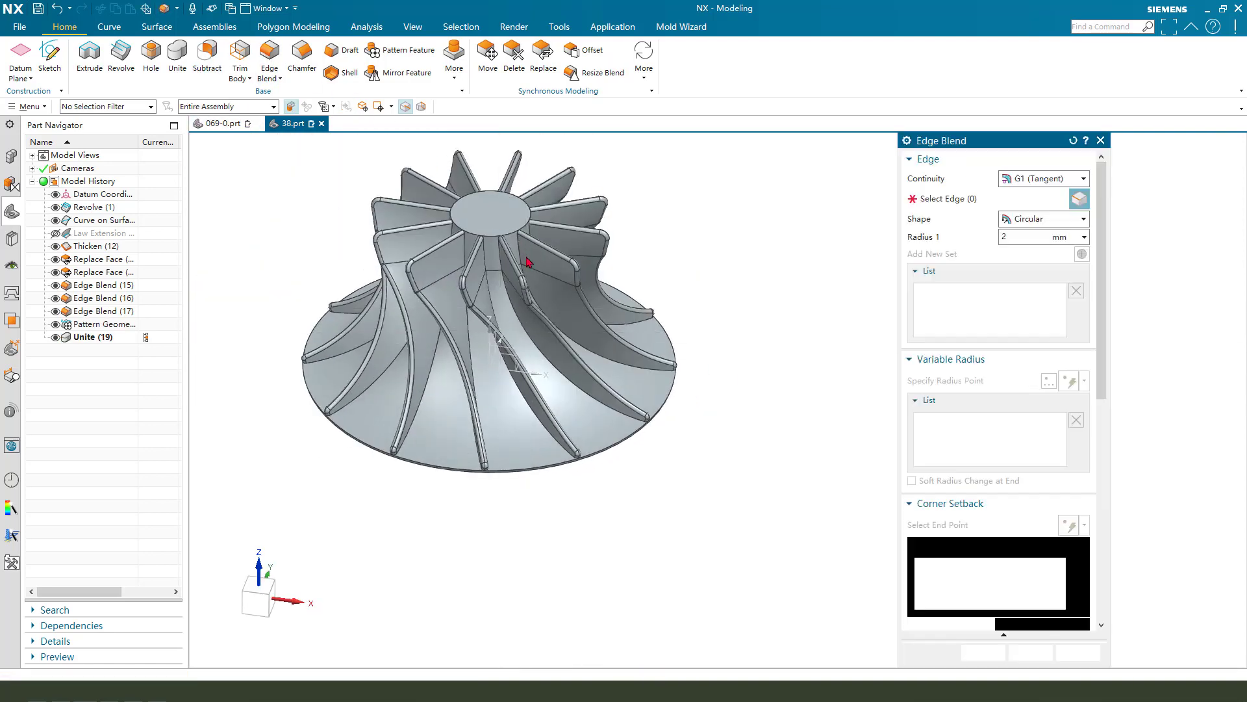
pyautogui.scroll(2, 484, 293)
pyautogui.click(484, 293)
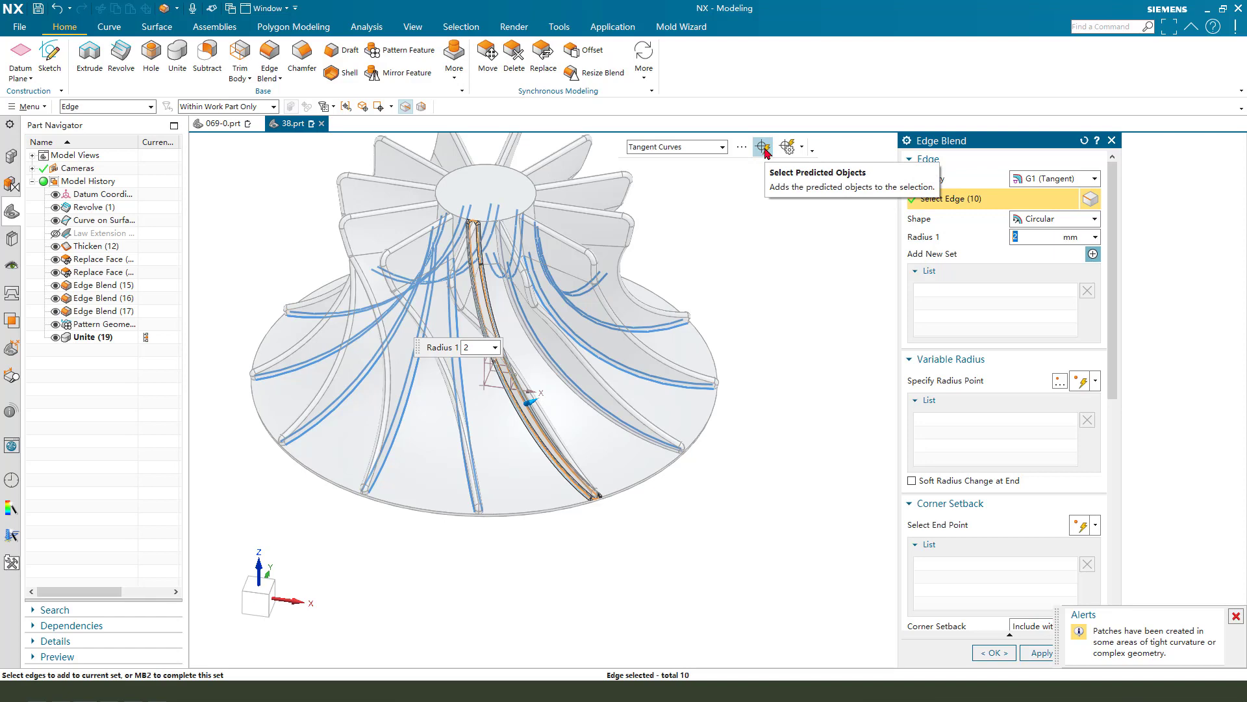
pyautogui.click(764, 148)
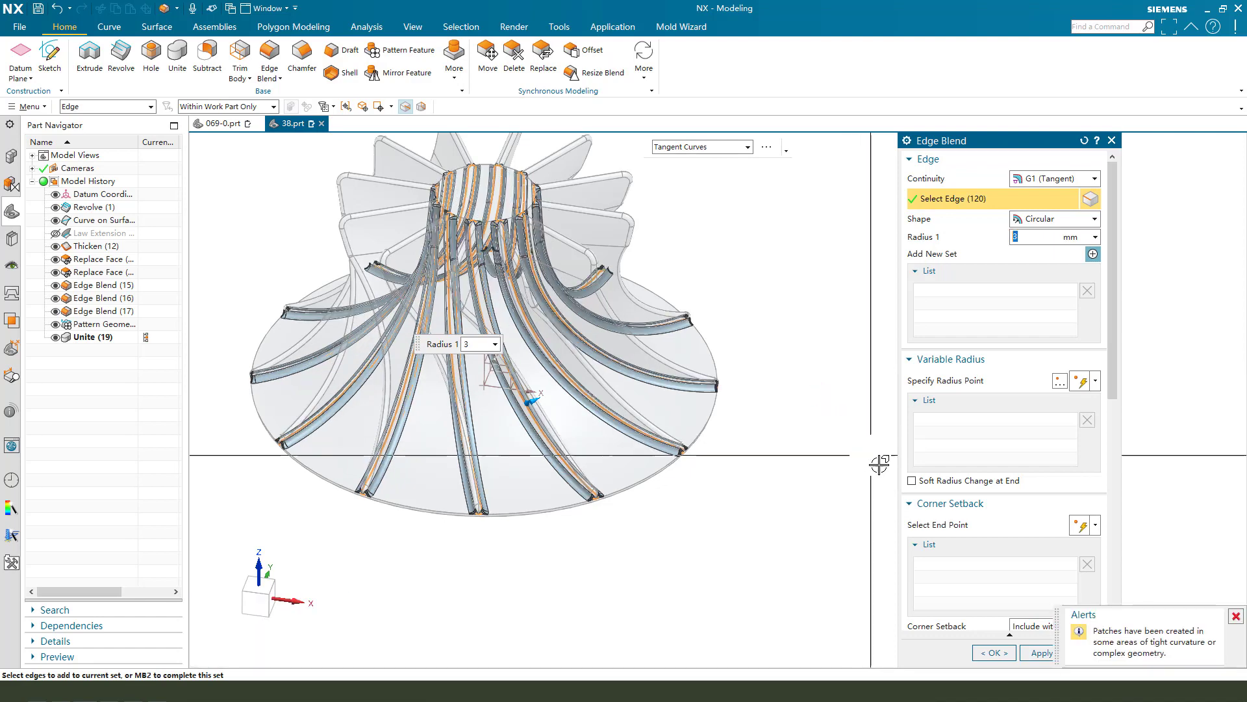
pyautogui.click(999, 654)
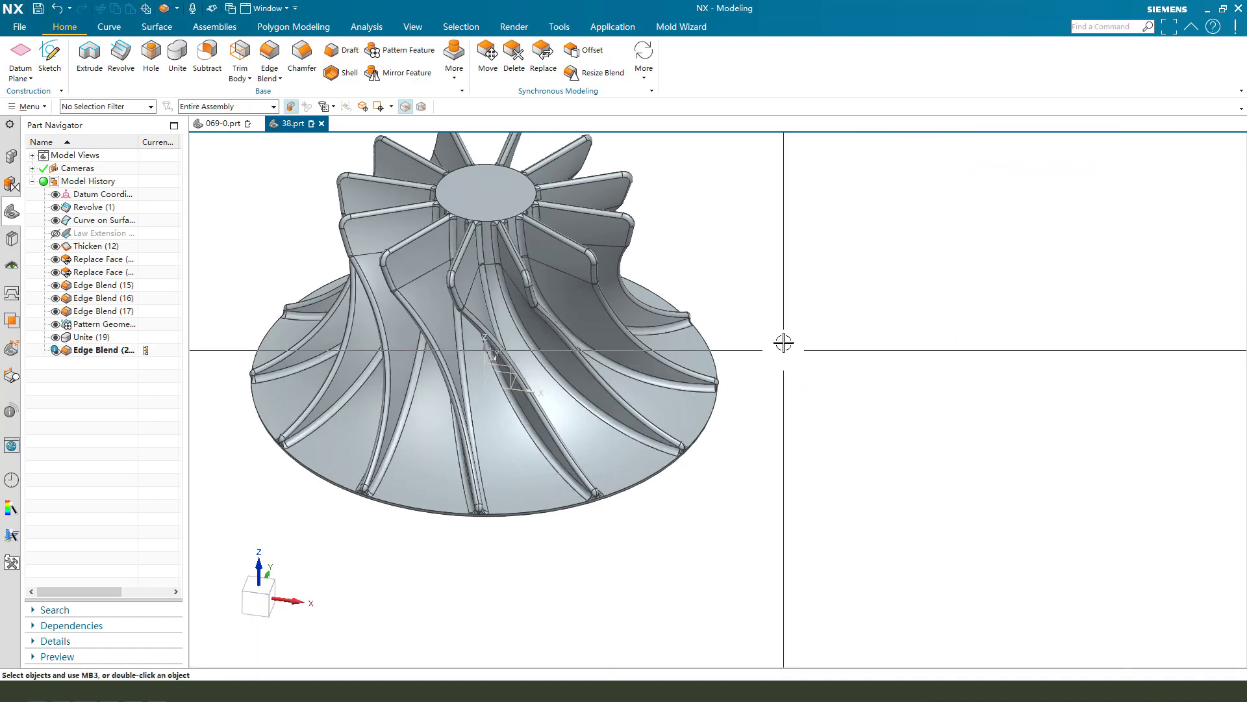
# - Start a sketch on the hub's top face and draw a circle centred at the origin
pyautogui.moveTo(860, 339); pyautogui.dragTo(768, 392, button='middle')
pyautogui.press('F8')
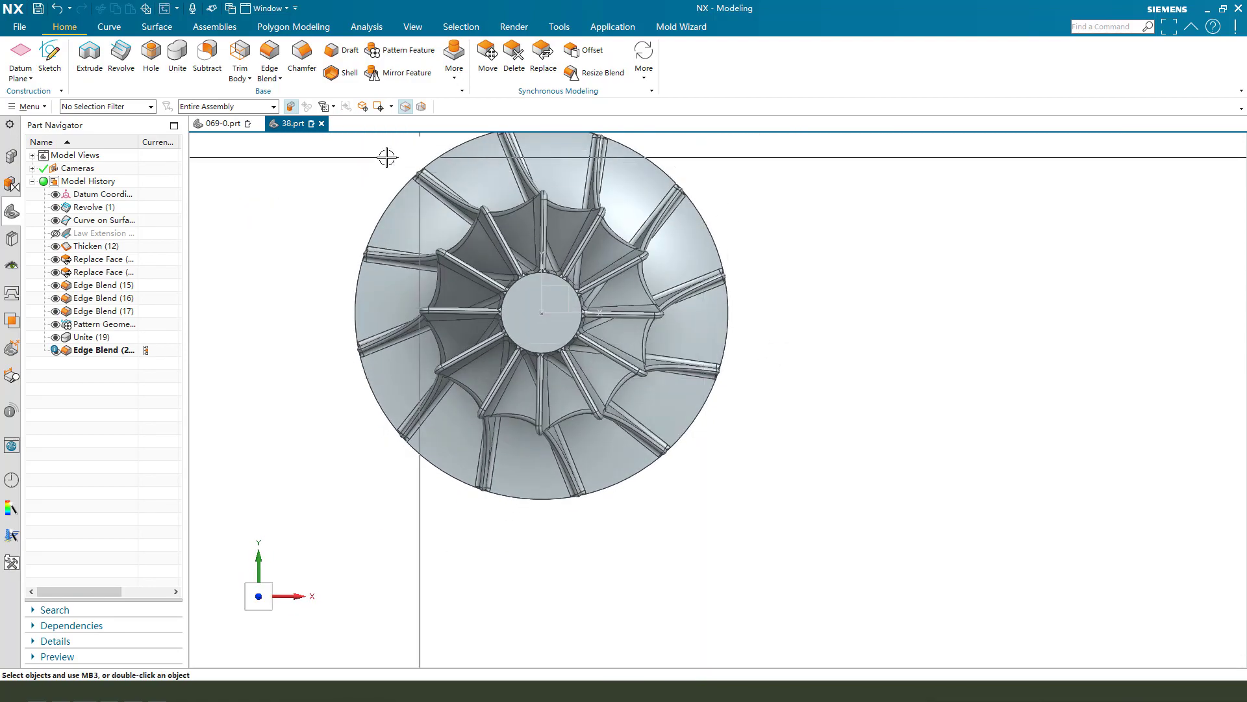
pyautogui.click(535, 311)
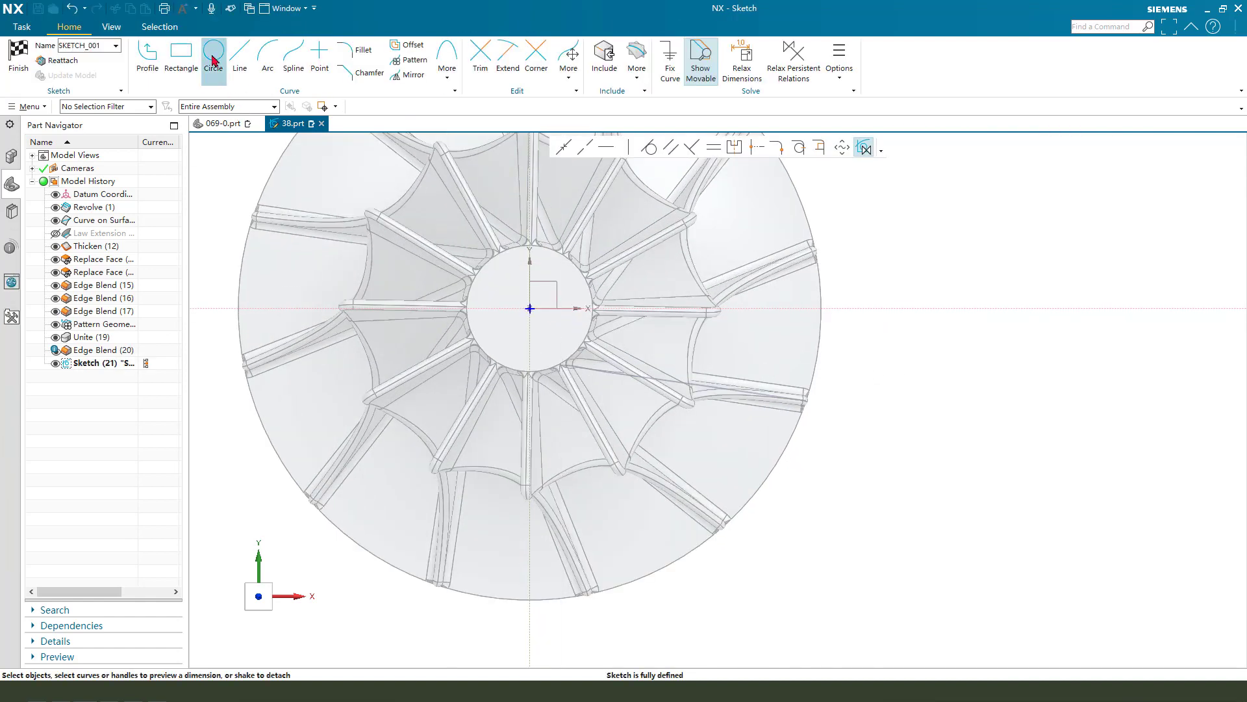
pyautogui.click(214, 59)
pyautogui.click(529, 308)
pyautogui.scroll(3, 529, 308)
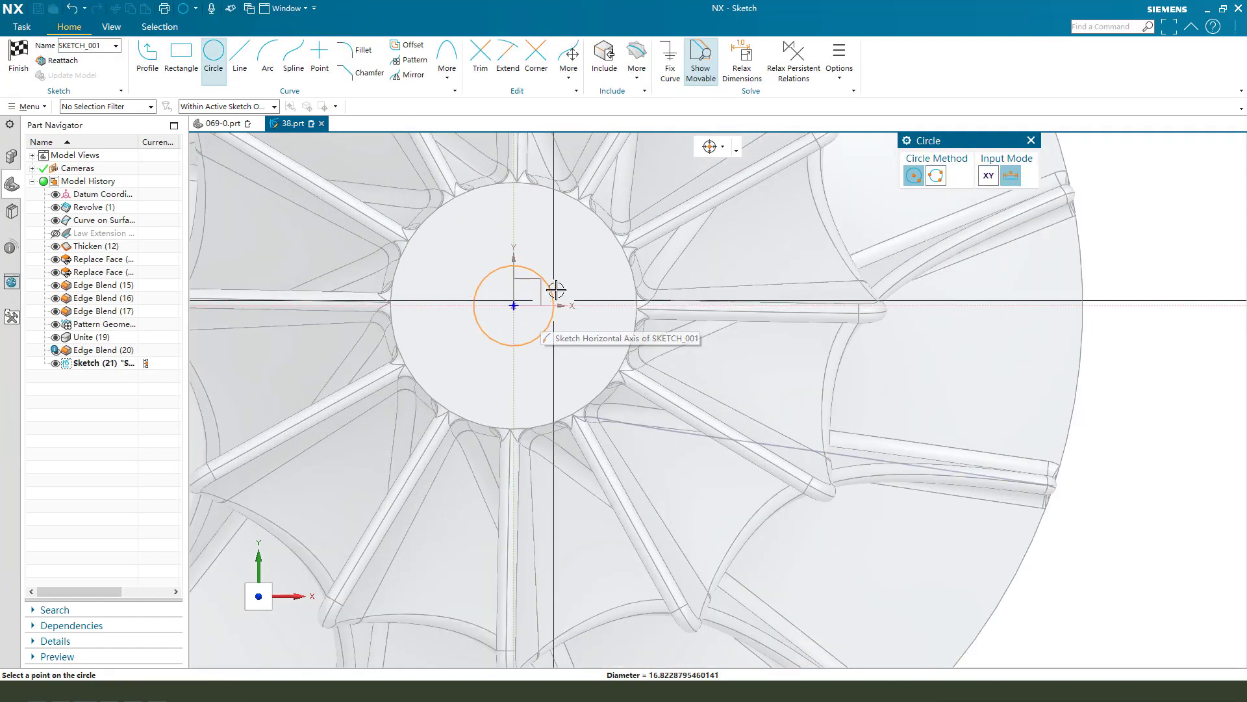
pyautogui.click(572, 249)
pyautogui.scroll(-3, 556, 287)
pyautogui.scroll(3, 518, 267)
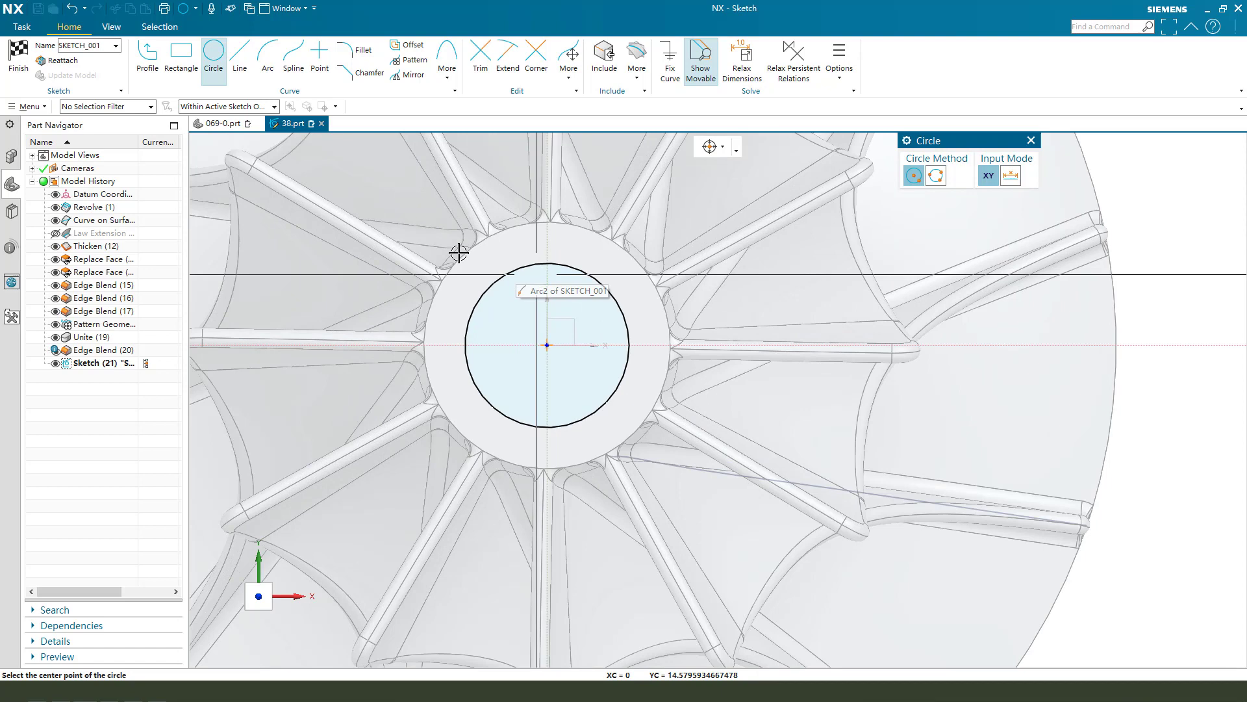
# - Draw the key rectangle and centre its top edge on the vertical axis
pyautogui.click(184, 49)
pyautogui.click(507, 345)
pyautogui.scroll(1, 566, 252)
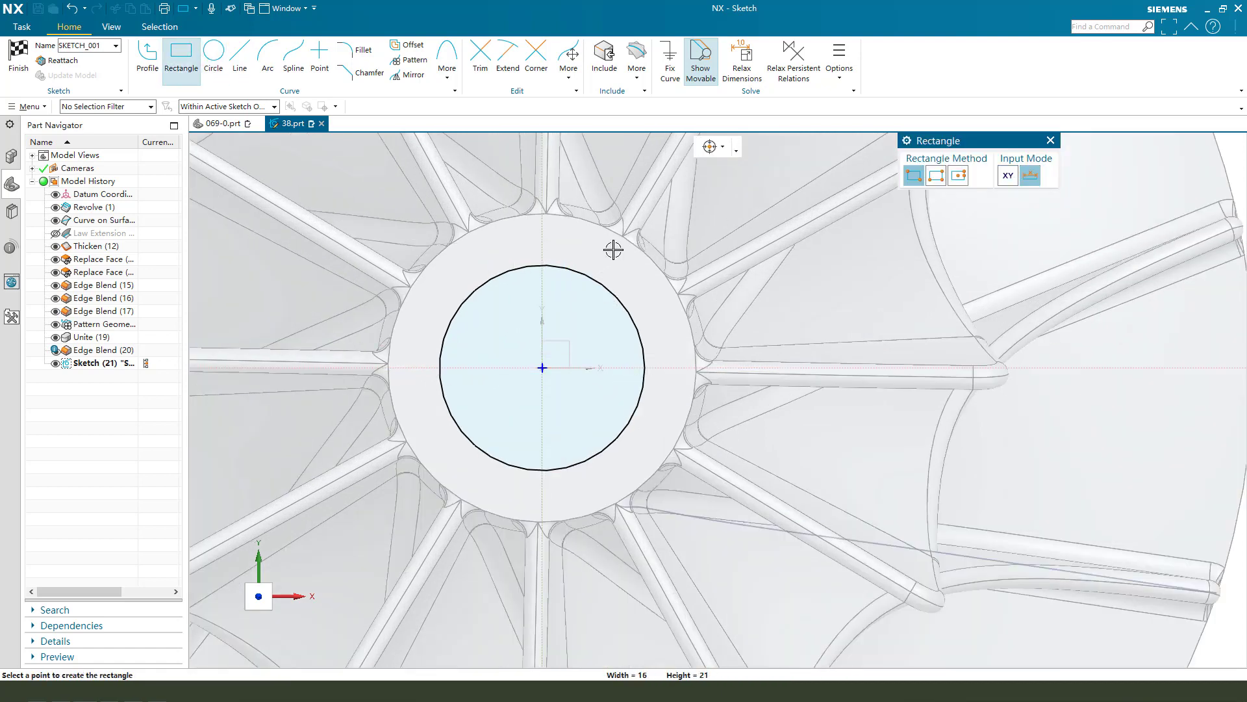
pyautogui.click(588, 243)
pyautogui.press('Escape')
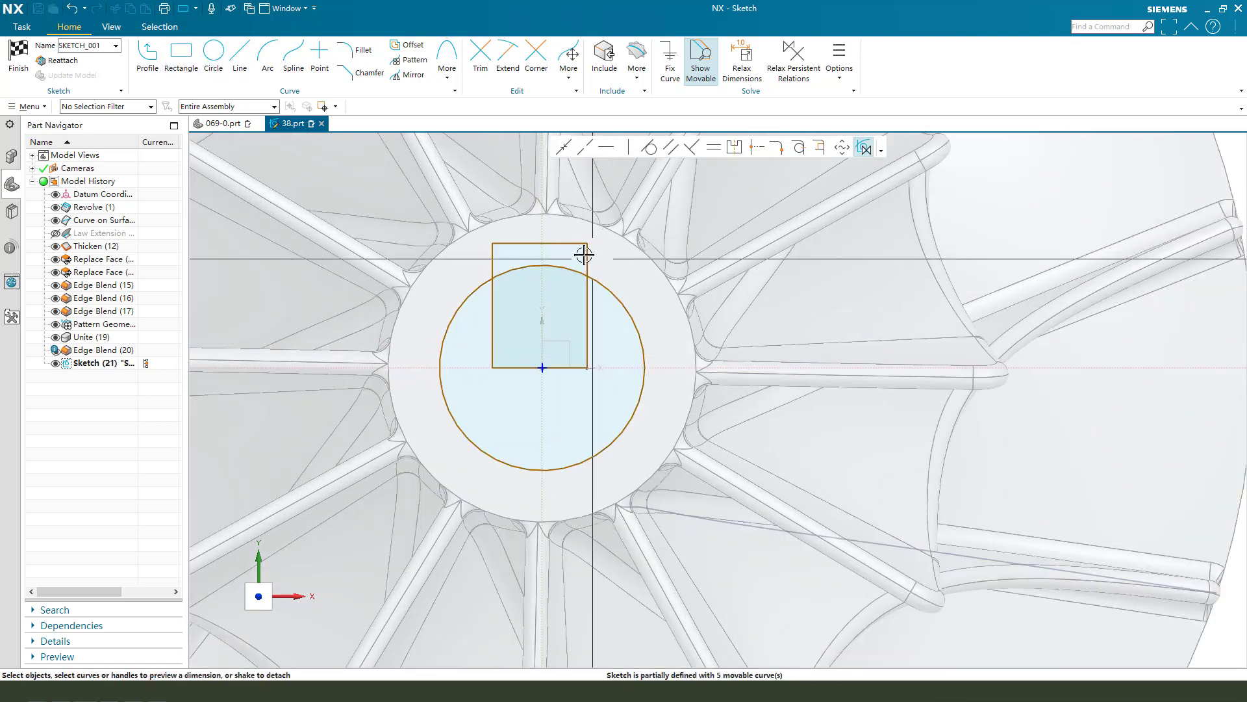
pyautogui.click(541, 244)
pyautogui.click(543, 276)
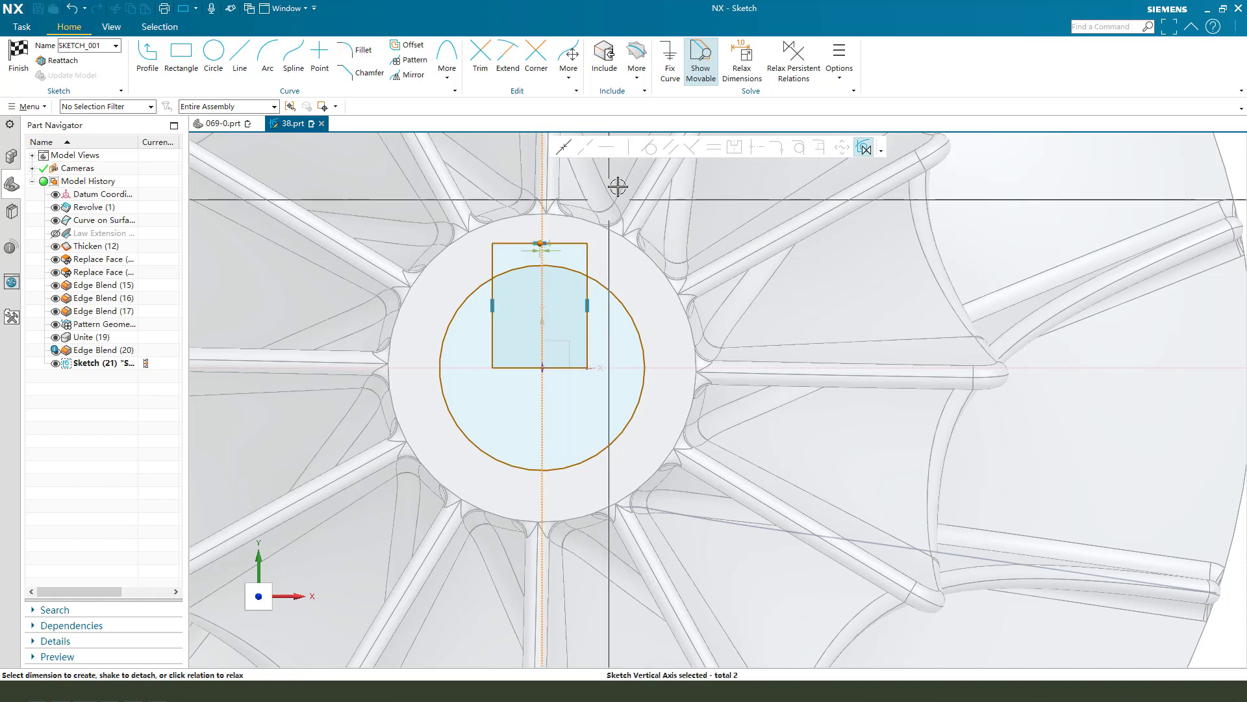
pyautogui.click(564, 147)
pyautogui.scroll(1, 601, 260)
# - Dimension the rectangle top 32 from the circle, accept sketch scaling, and set diameter 30
pyautogui.click(564, 238)
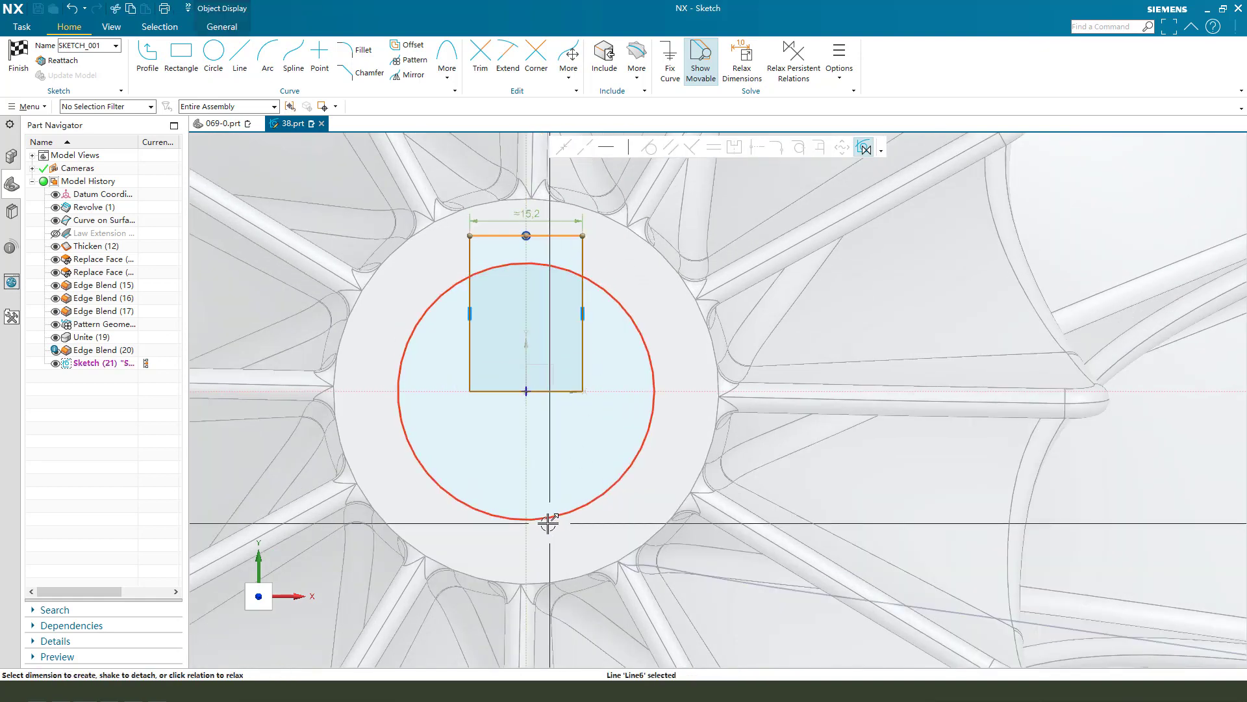
pyautogui.click(546, 517)
pyautogui.click(685, 370)
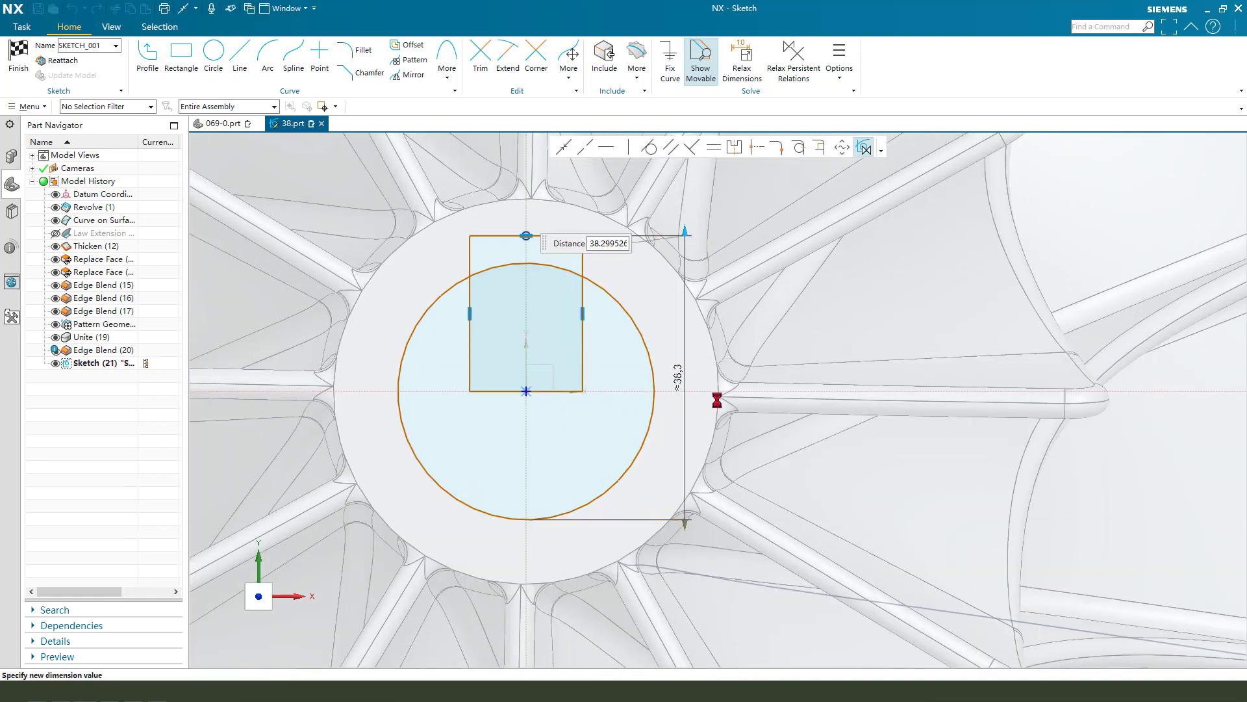
pyautogui.press('Return')
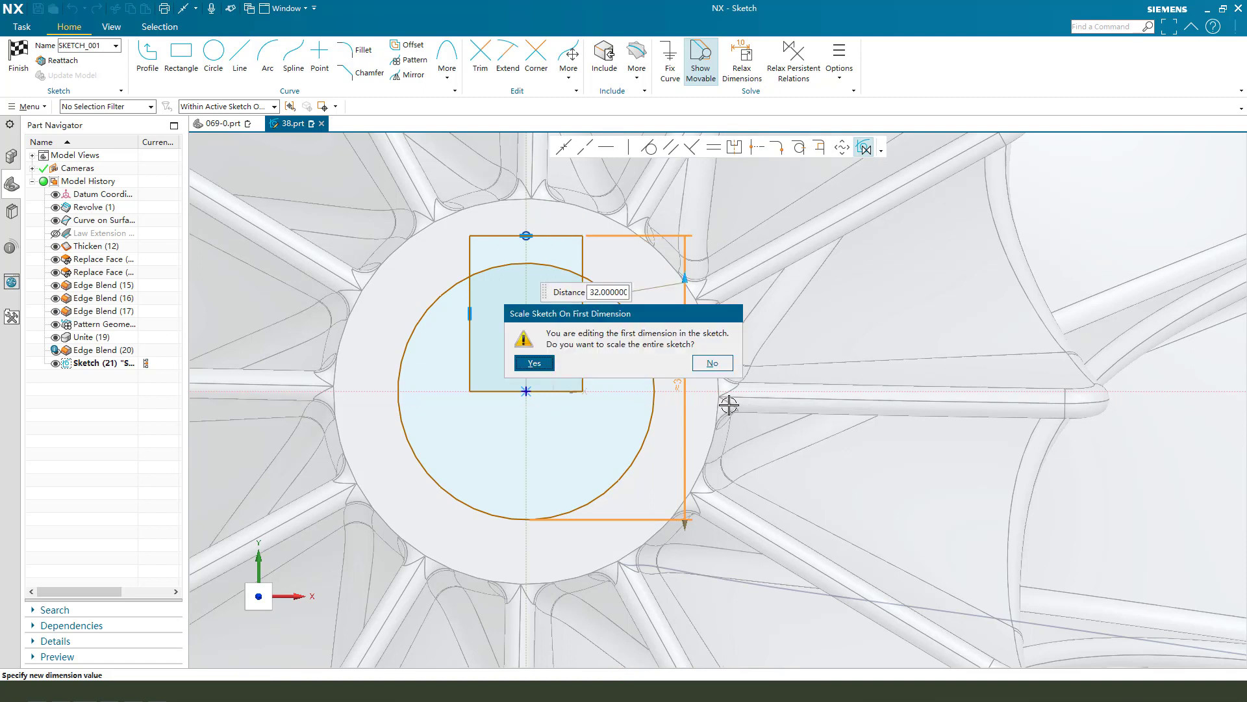
pyautogui.press('Return')
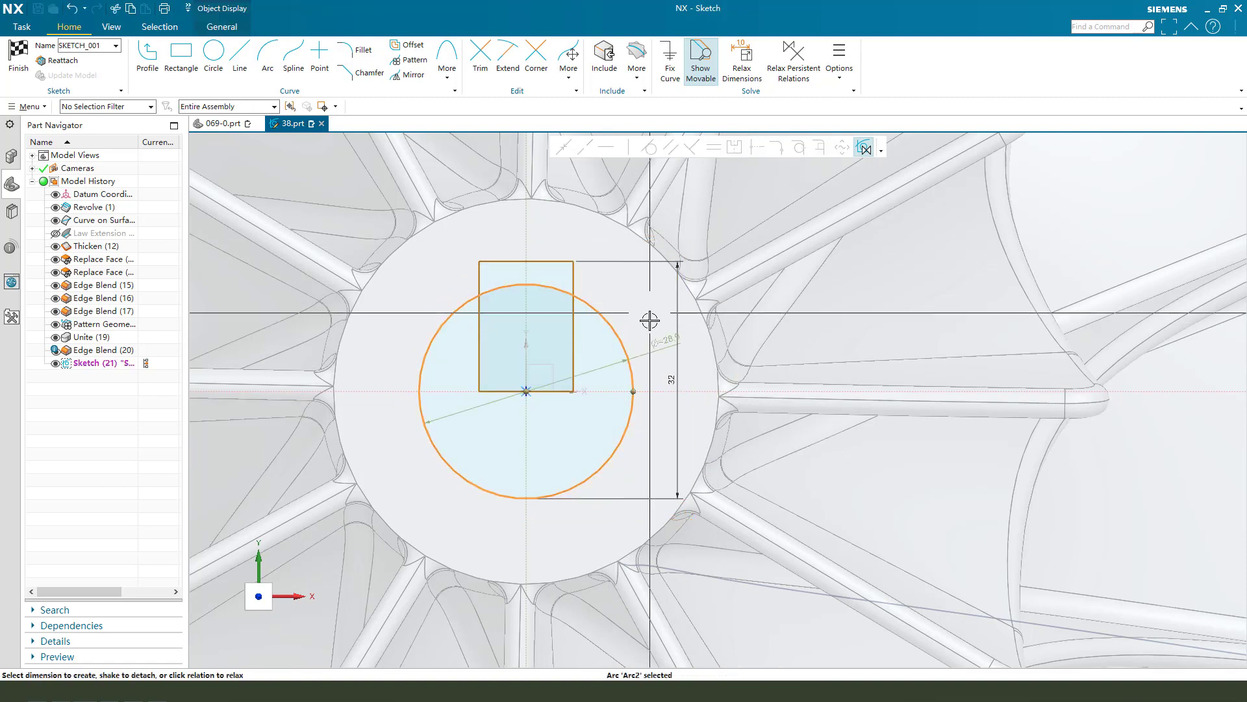
pyautogui.click(640, 301)
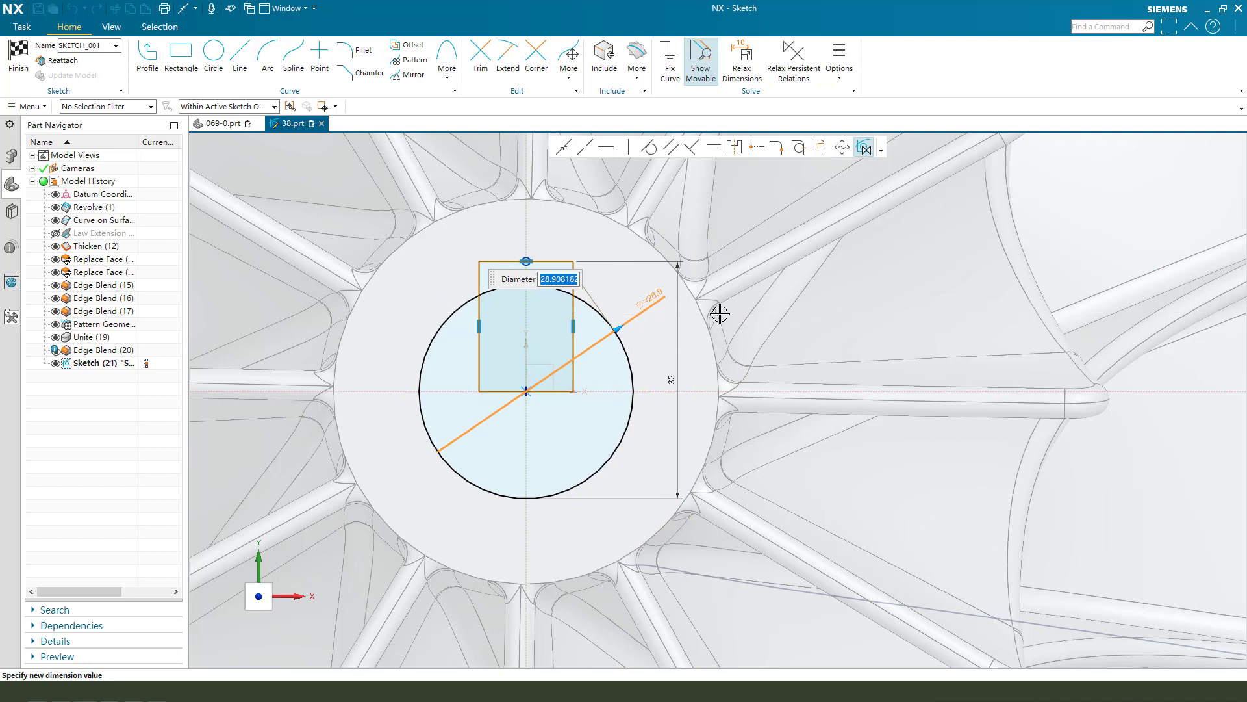
pyautogui.press('Return')
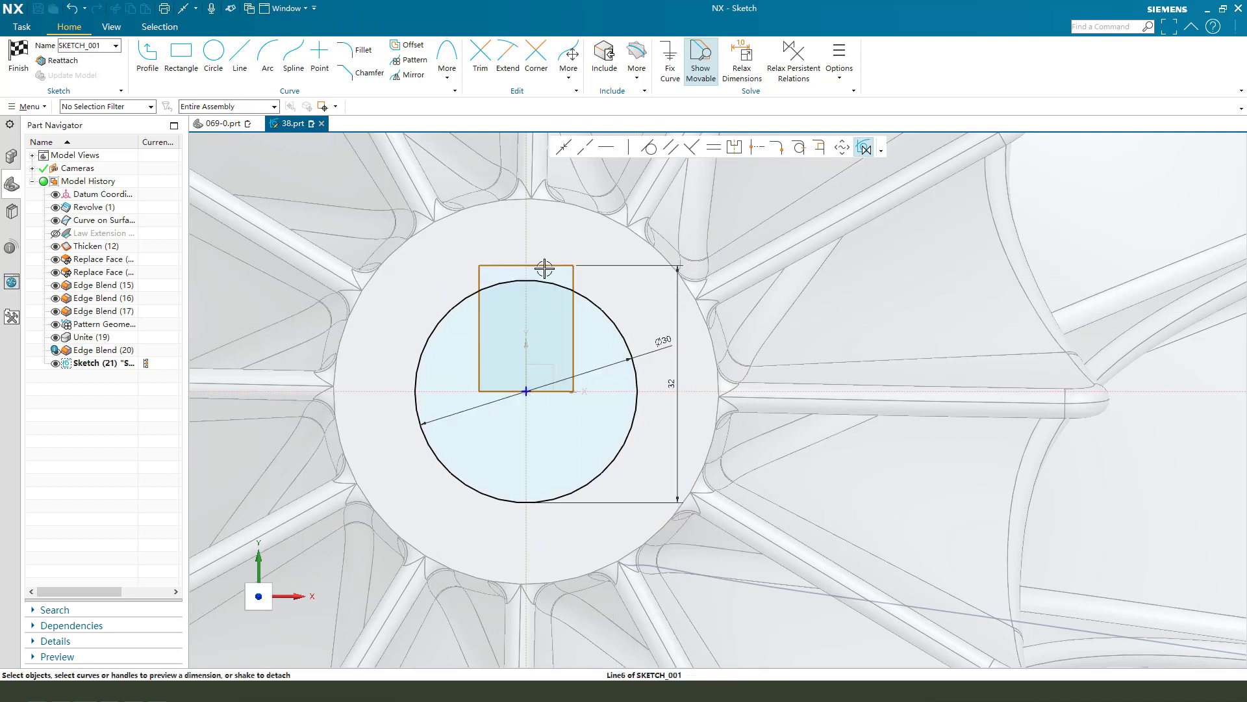
# - Dimension the key rectangle's width to 12 and finish the sketch
pyautogui.click(543, 265)
pyautogui.click(525, 226)
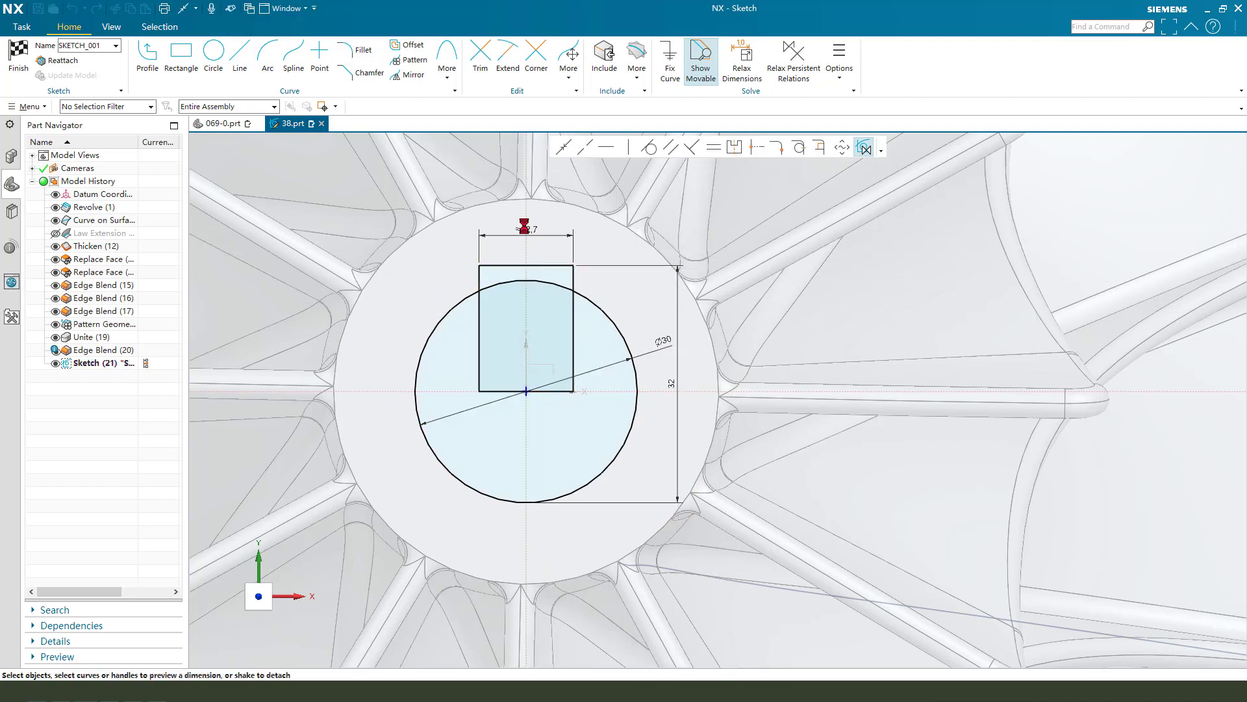
pyautogui.middleClick(539, 221)
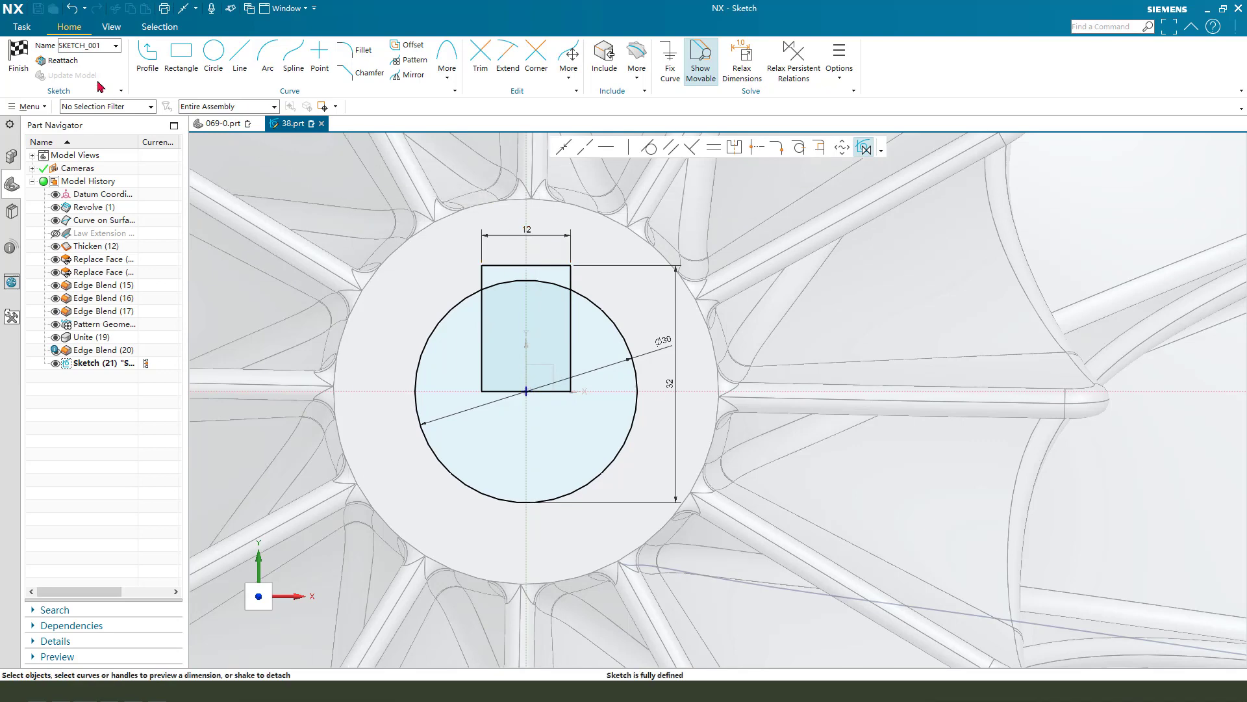
pyautogui.click(15, 54)
# - Extrude the keyway sketch 240 mm downward as a Subtract cut through the hub
pyautogui.press('x')
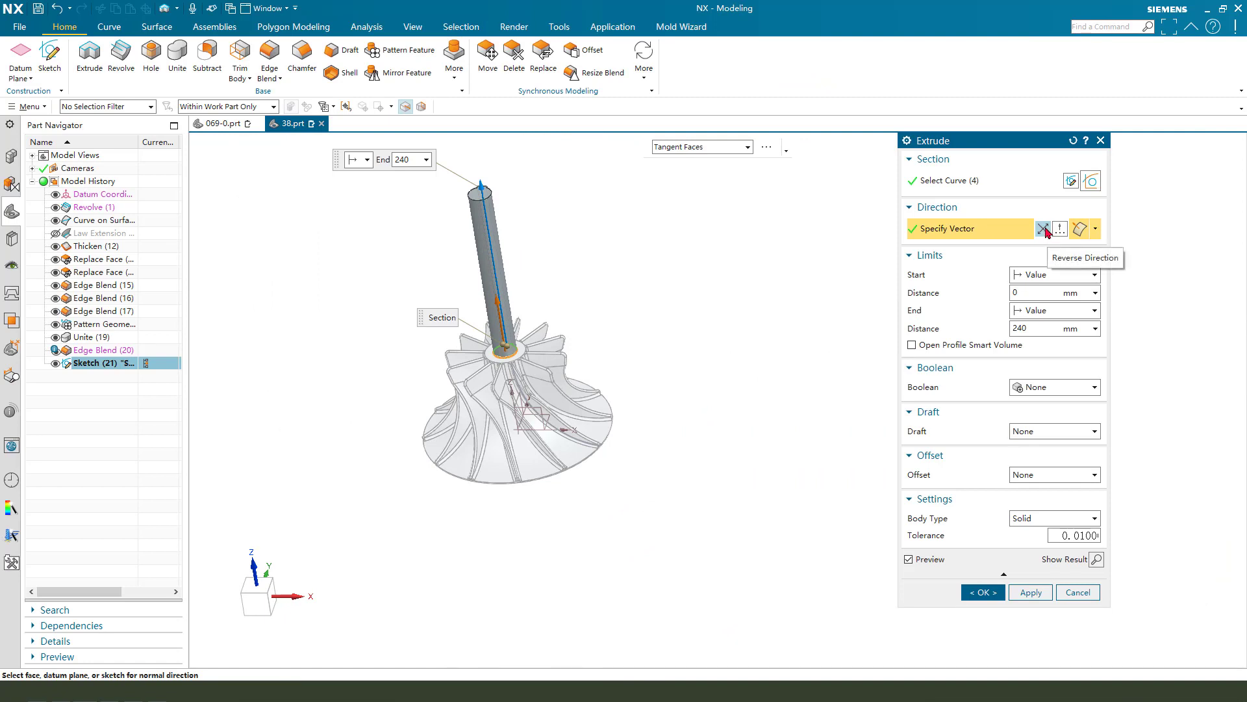
pyautogui.click(1044, 230)
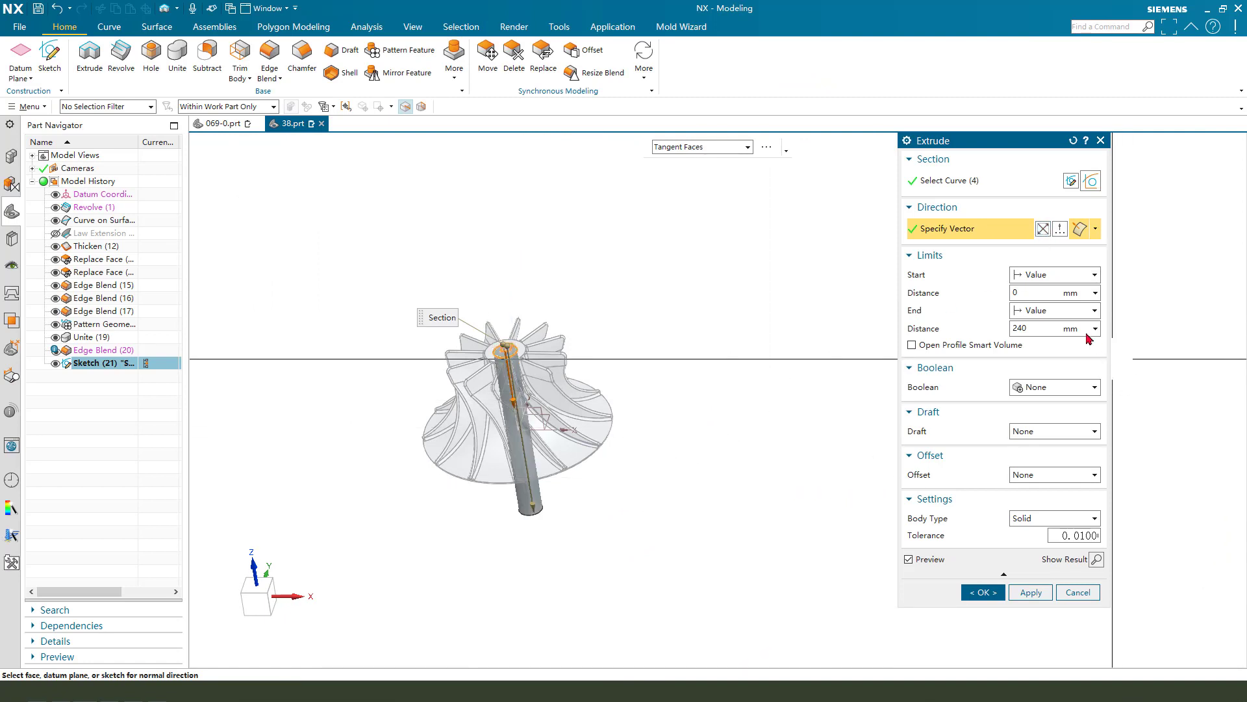
pyautogui.click(1054, 388)
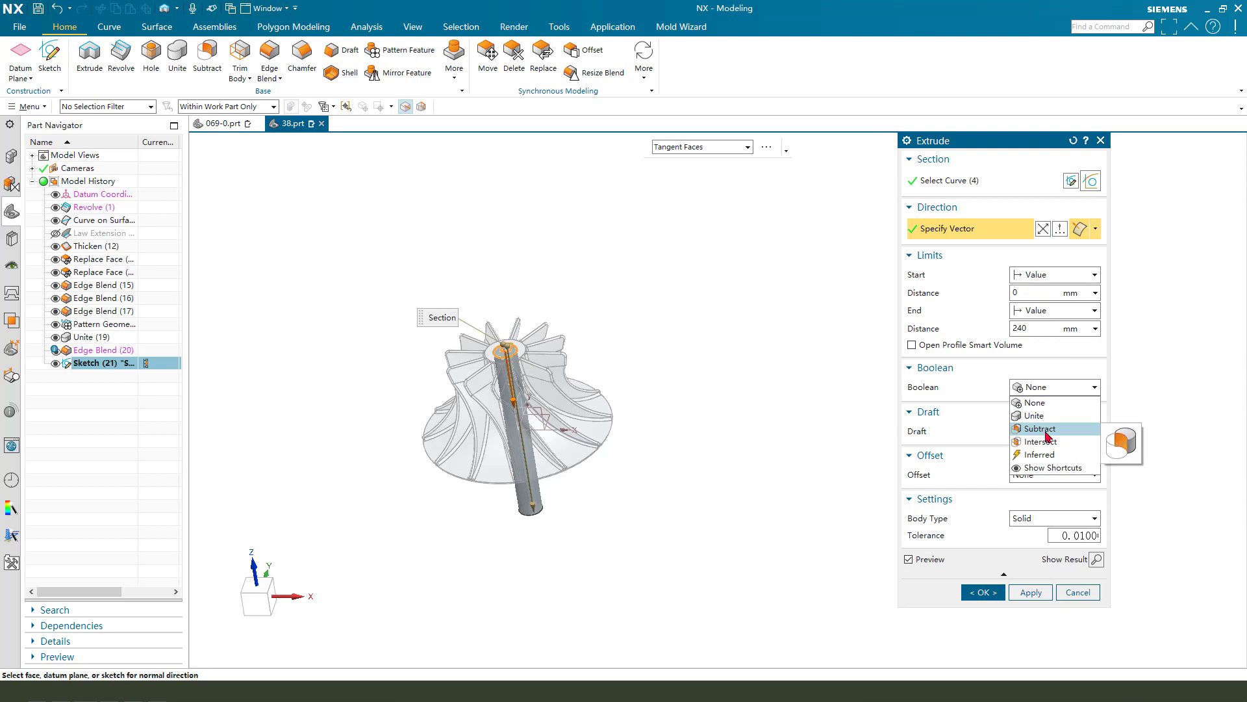
pyautogui.click(1042, 429)
pyautogui.click(983, 593)
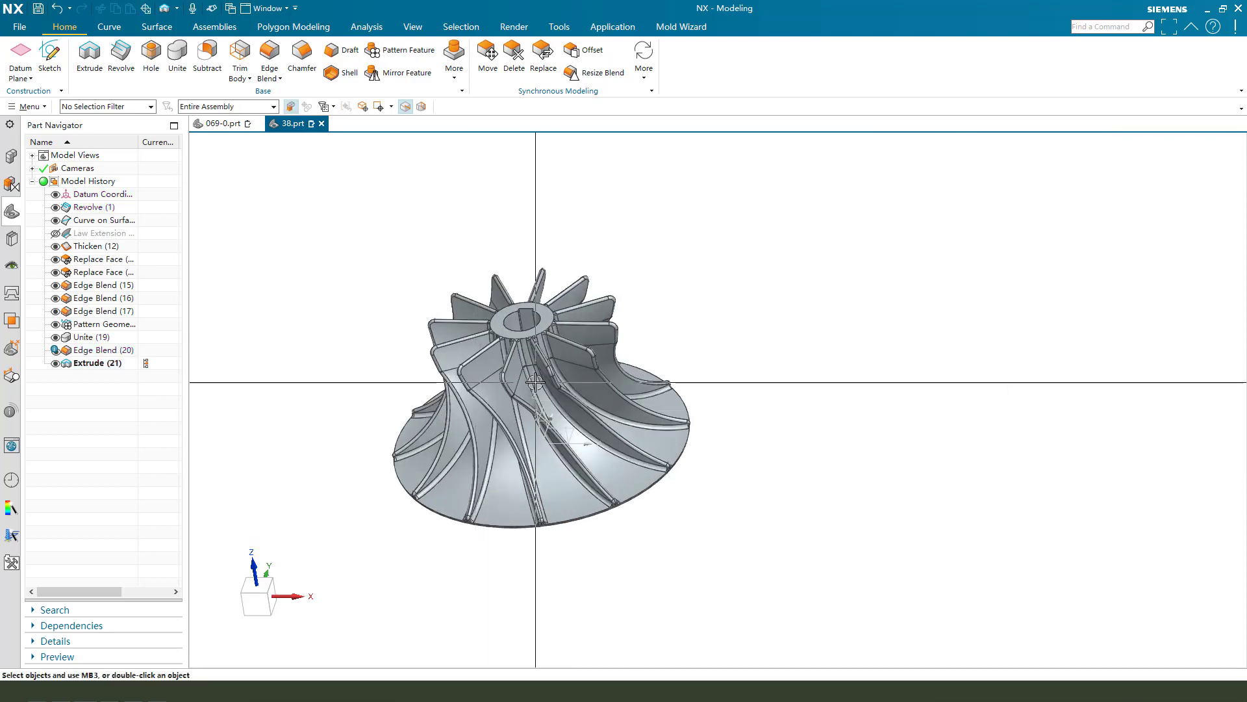
pyautogui.moveTo(535, 382); pyautogui.dragTo(682, 432, button='middle')
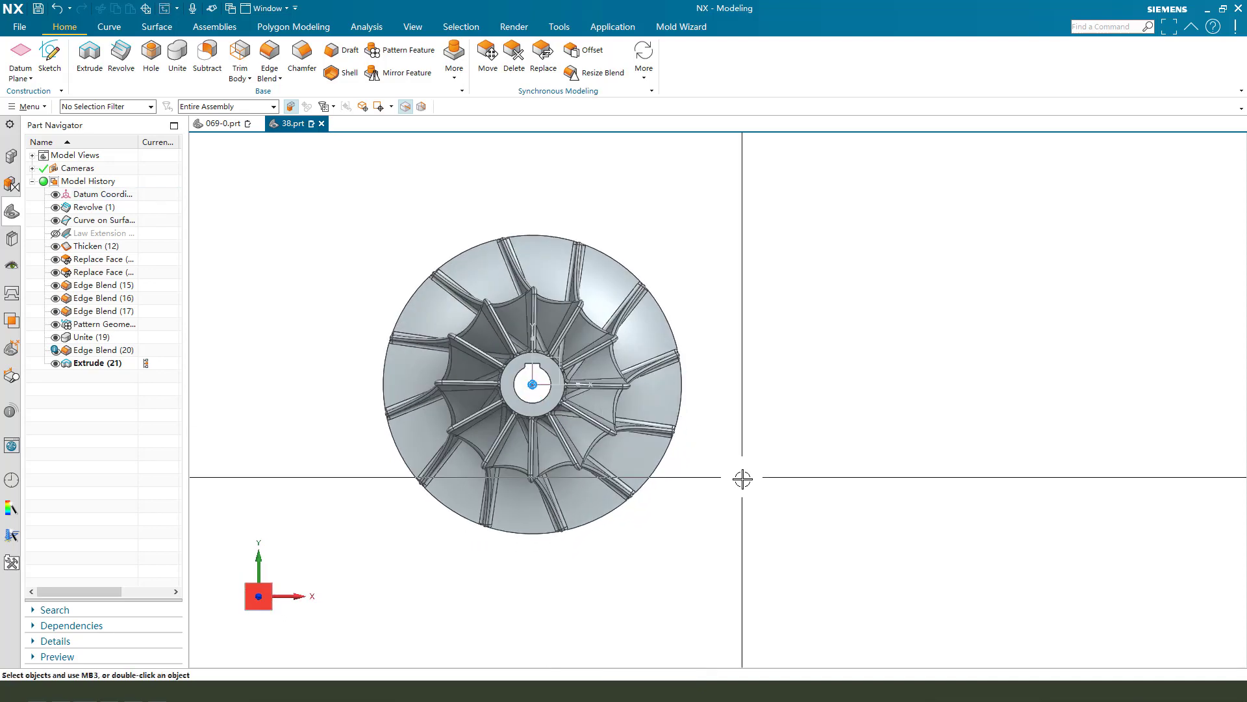
pyautogui.click(111, 209)
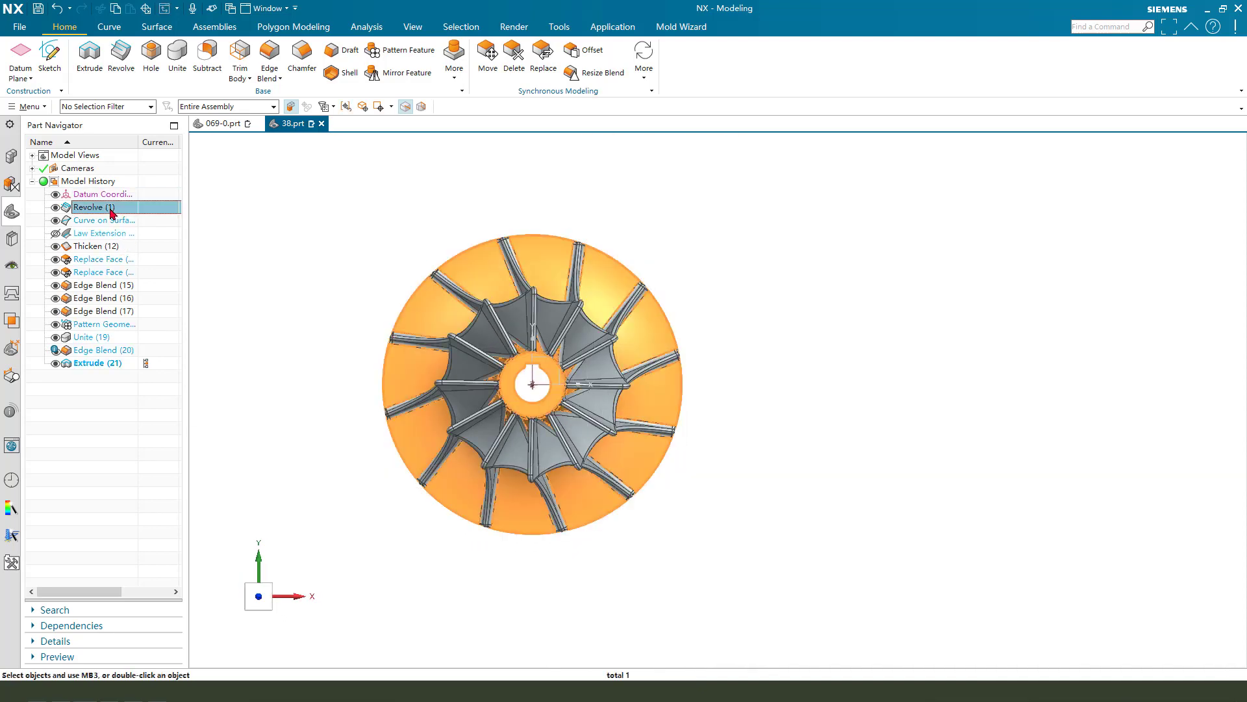
pyautogui.rightClick(112, 212)
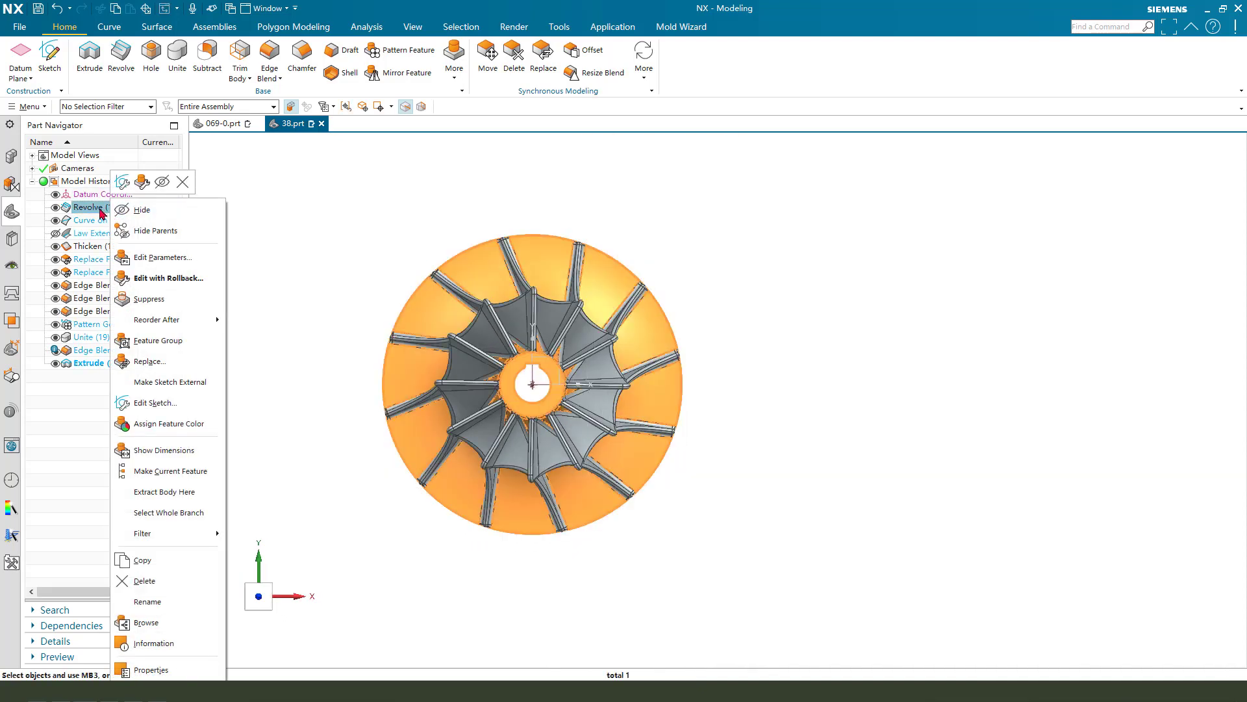
# - Make Revolve (1)'s profile sketch external as Sketch (1)
pyautogui.click(185, 387)
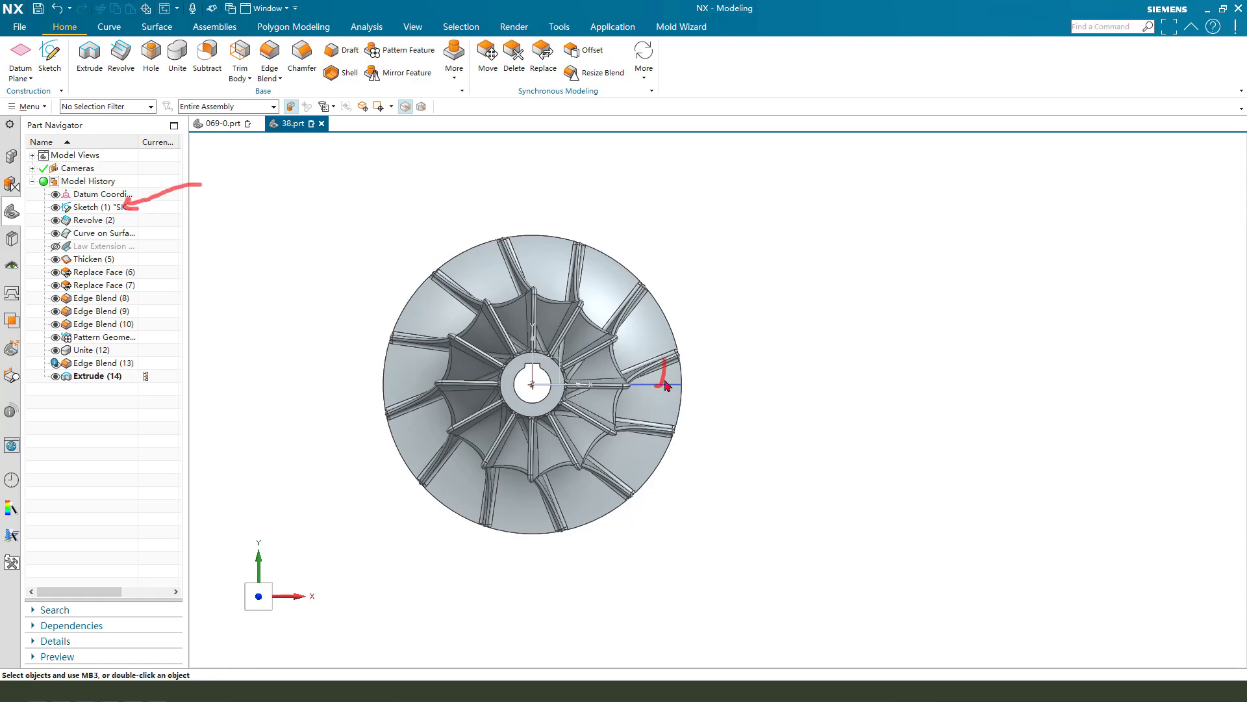
pyautogui.moveTo(724, 373)
pyautogui.mouseDown(button='middle')
pyautogui.moveTo(694, 426)
pyautogui.moveTo(675, 383)
pyautogui.mouseUp(button='middle')
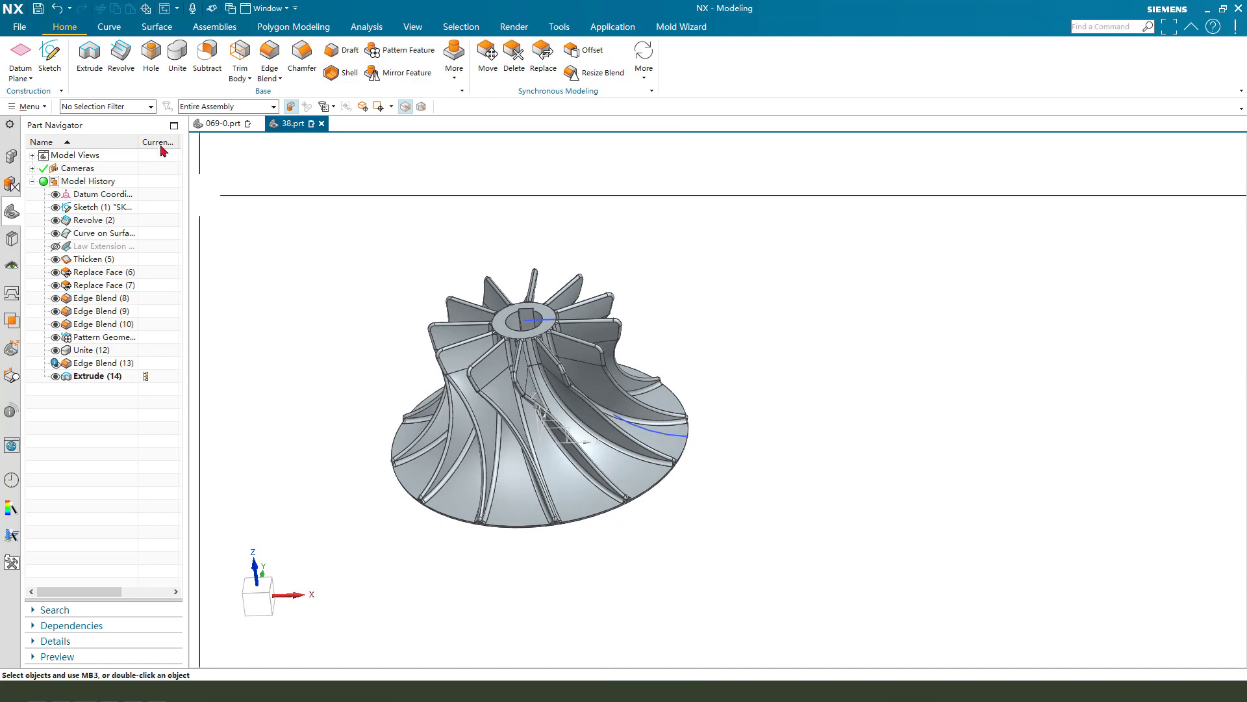
# - Start a new revolve with its profile sketched on the Front datum plane
pyautogui.click(121, 63)
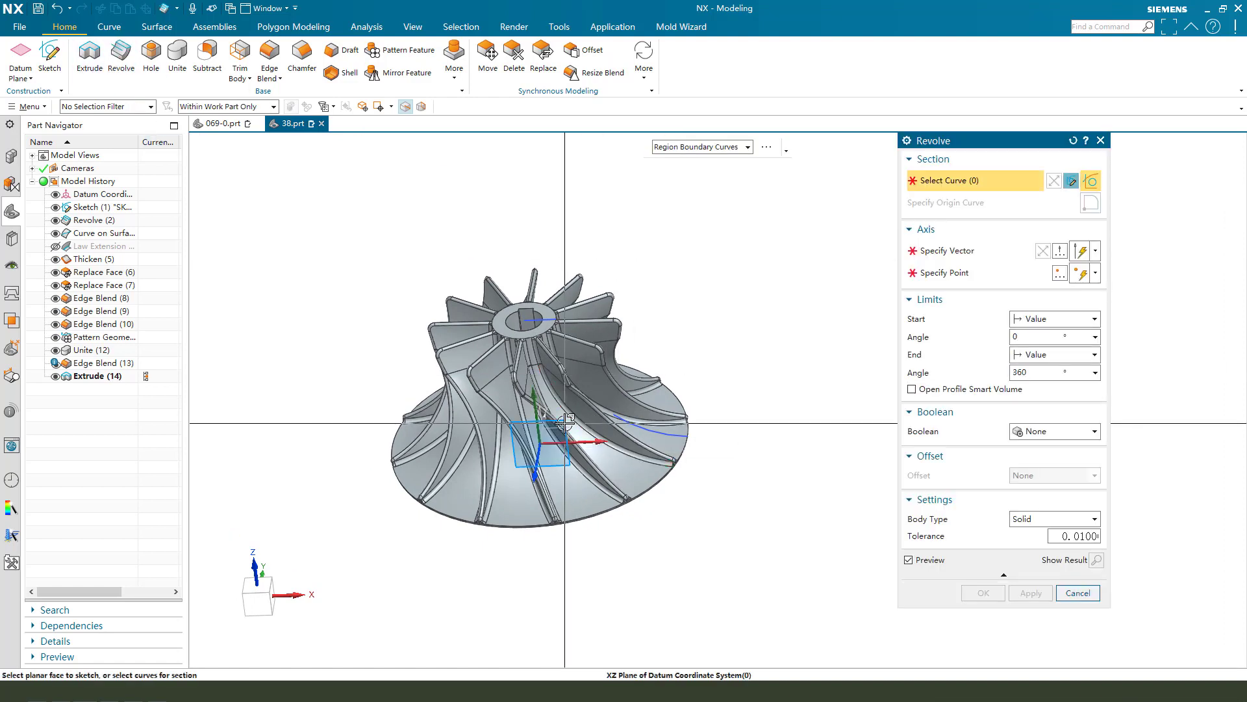
pyautogui.middleClick(741, 455)
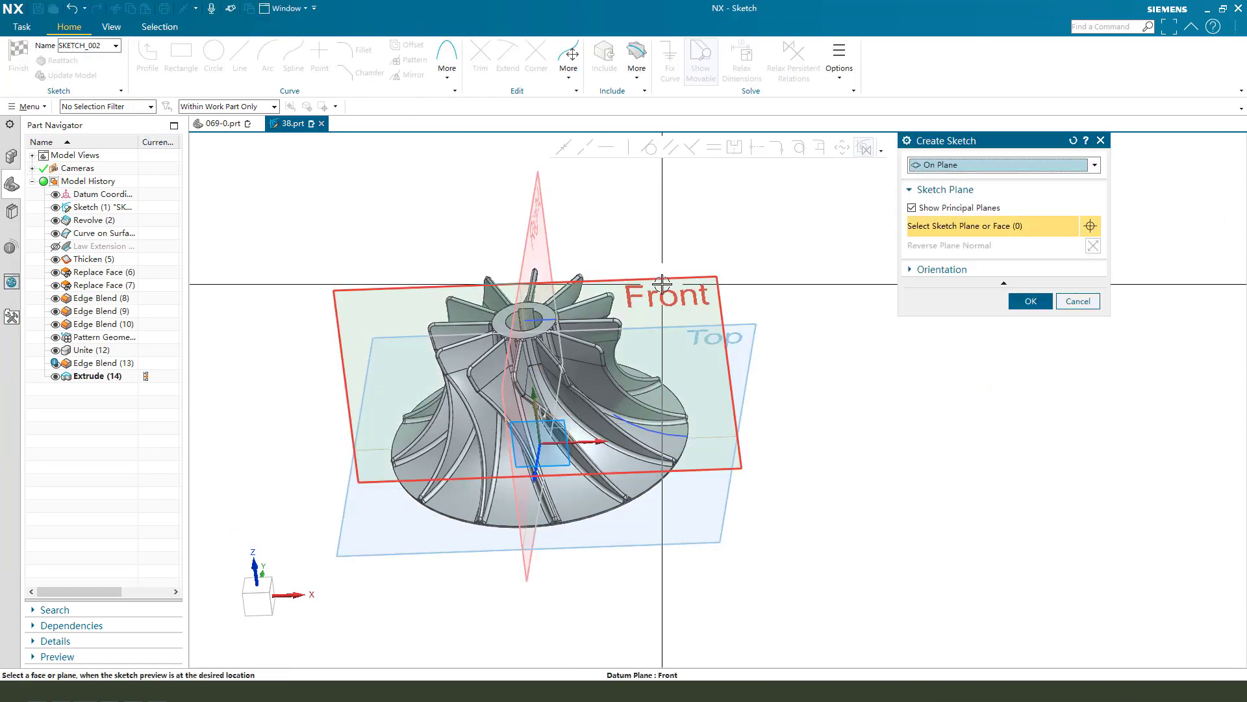
pyautogui.click(662, 284)
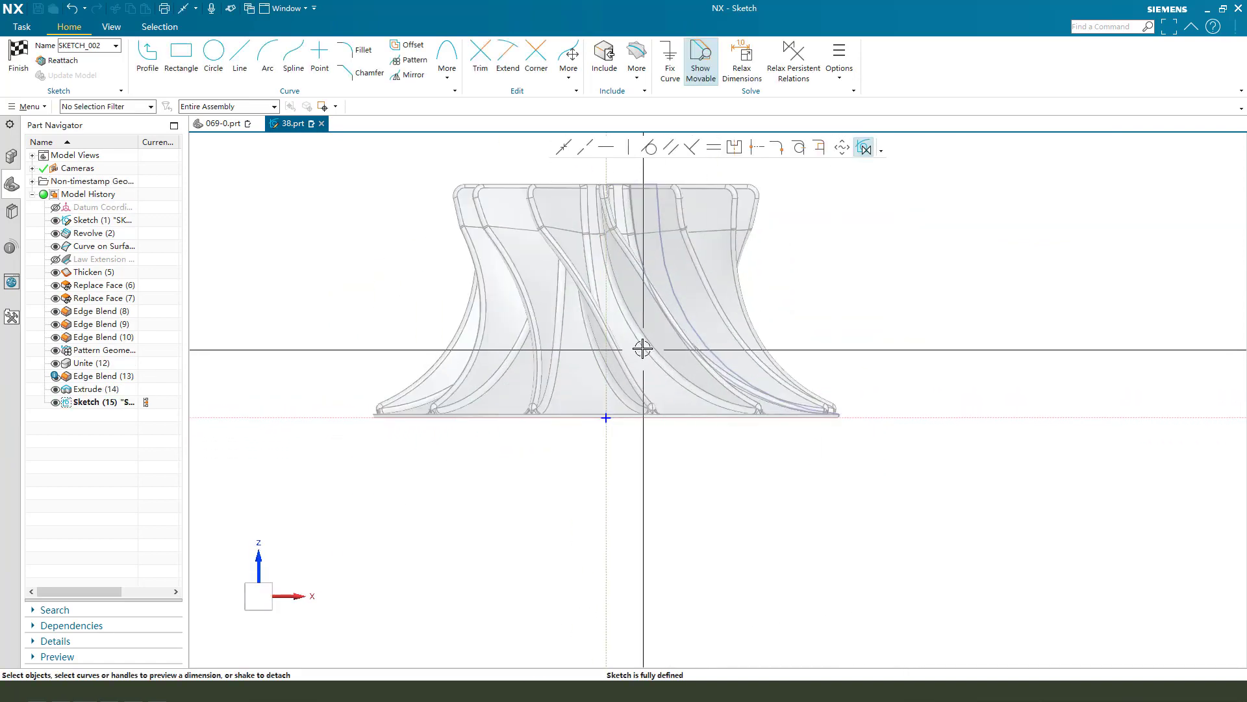
pyautogui.scroll(1, 895, 428)
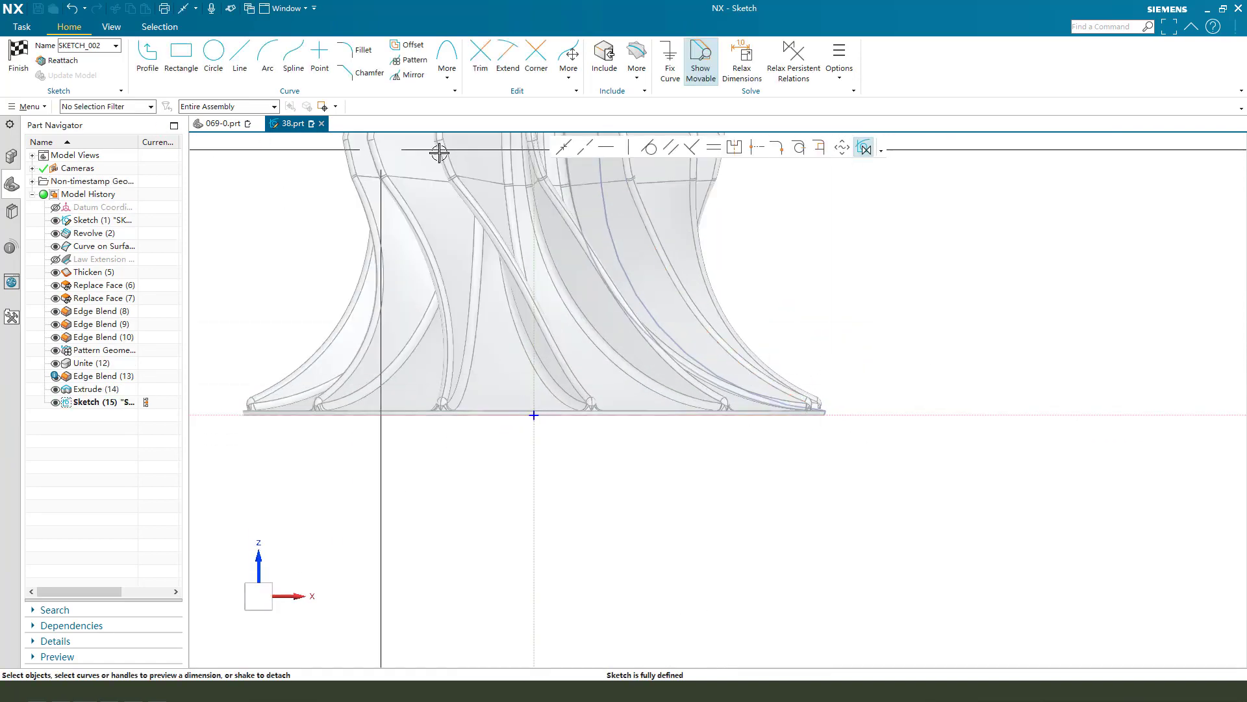
# - Draw a short horizontal line at the top of the trim profile
pyautogui.click(412, 47)
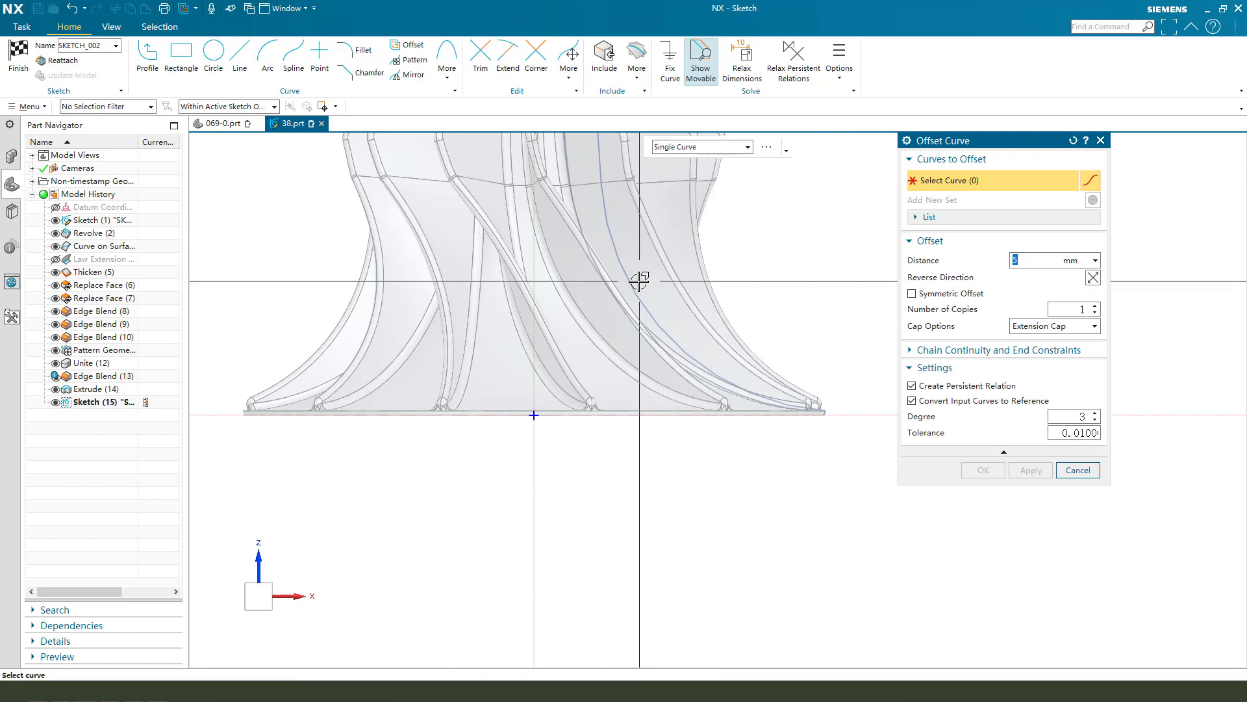
pyautogui.click(268, 58)
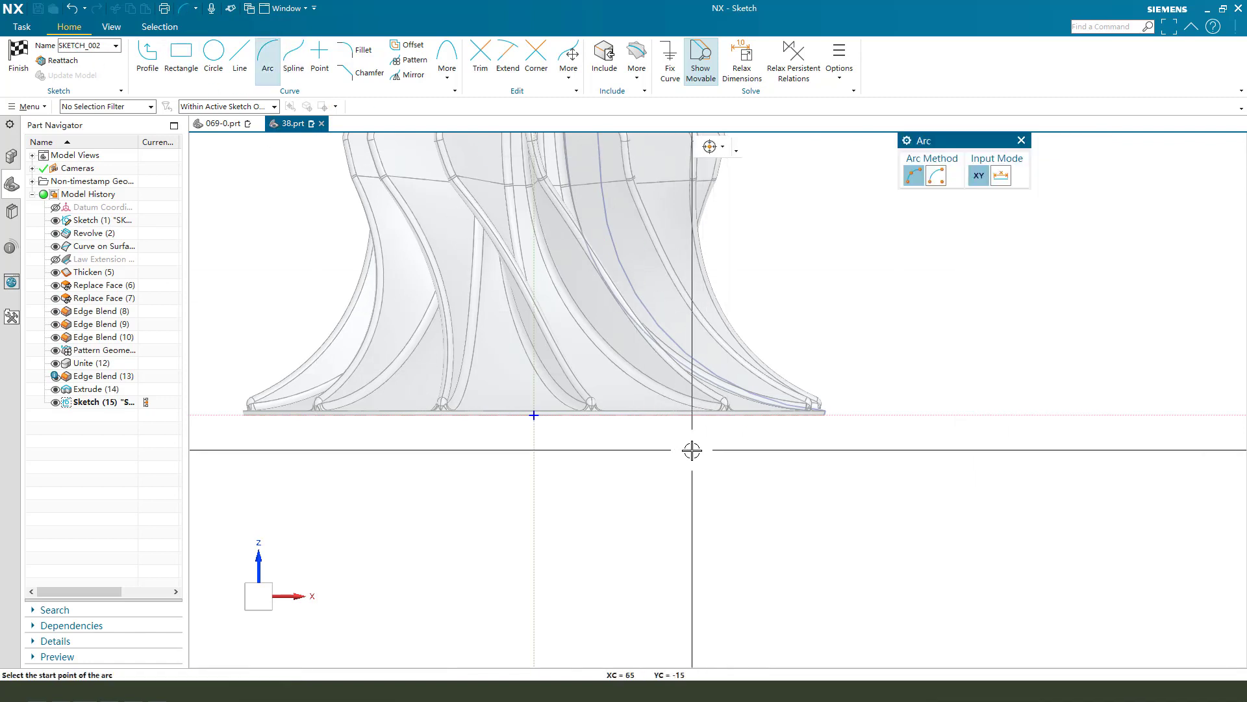
pyautogui.click(240, 55)
pyautogui.scroll(-1, 534, 253)
pyautogui.click(532, 261)
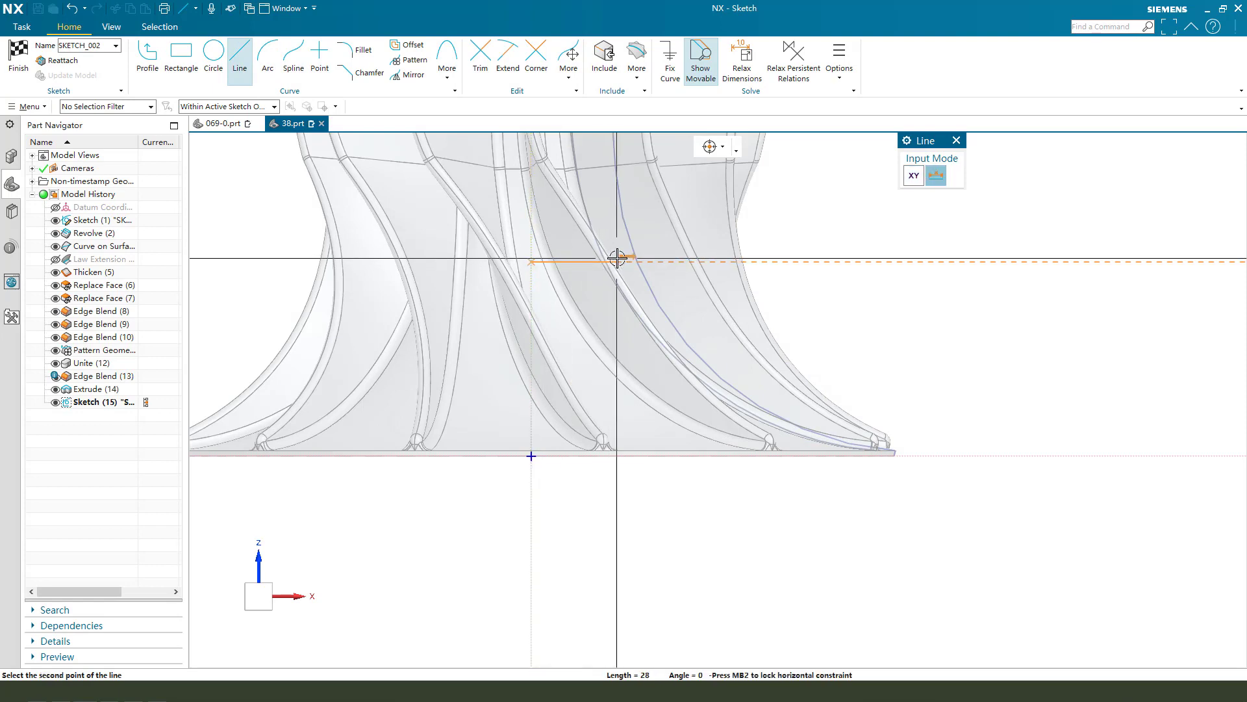
pyautogui.scroll(-3, 617, 258)
pyautogui.scroll(2, 618, 260)
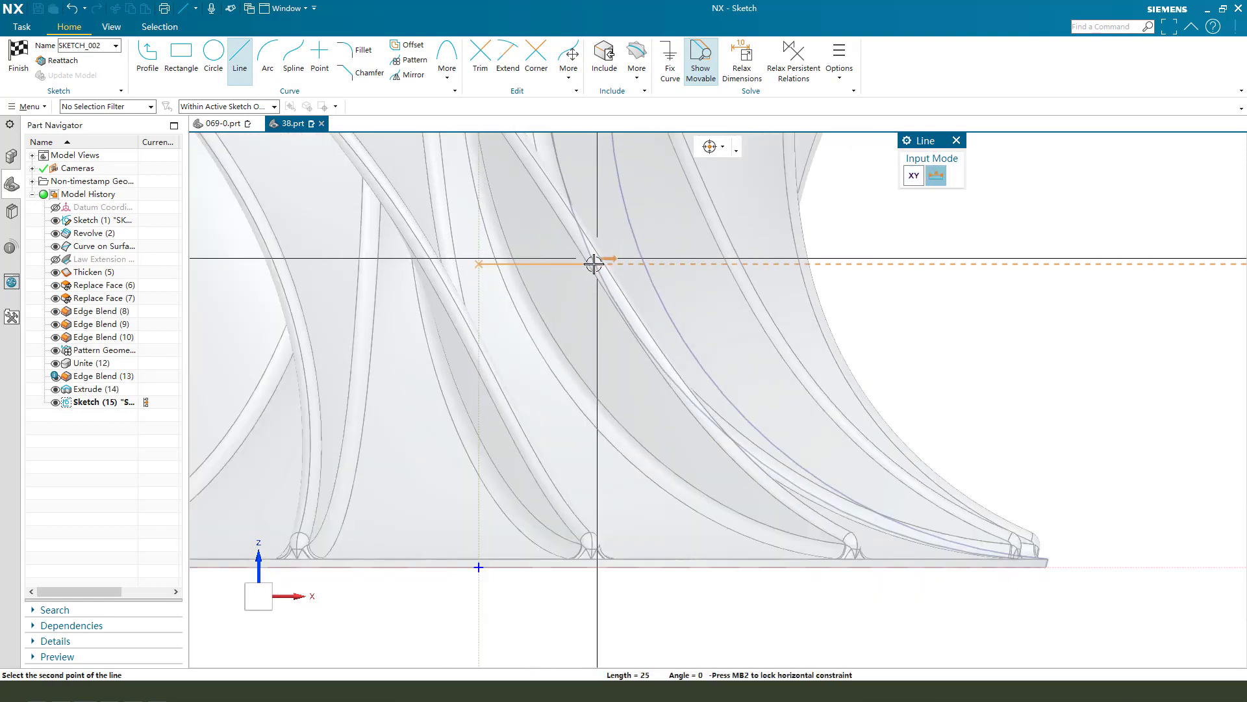
pyautogui.scroll(-4, 604, 253)
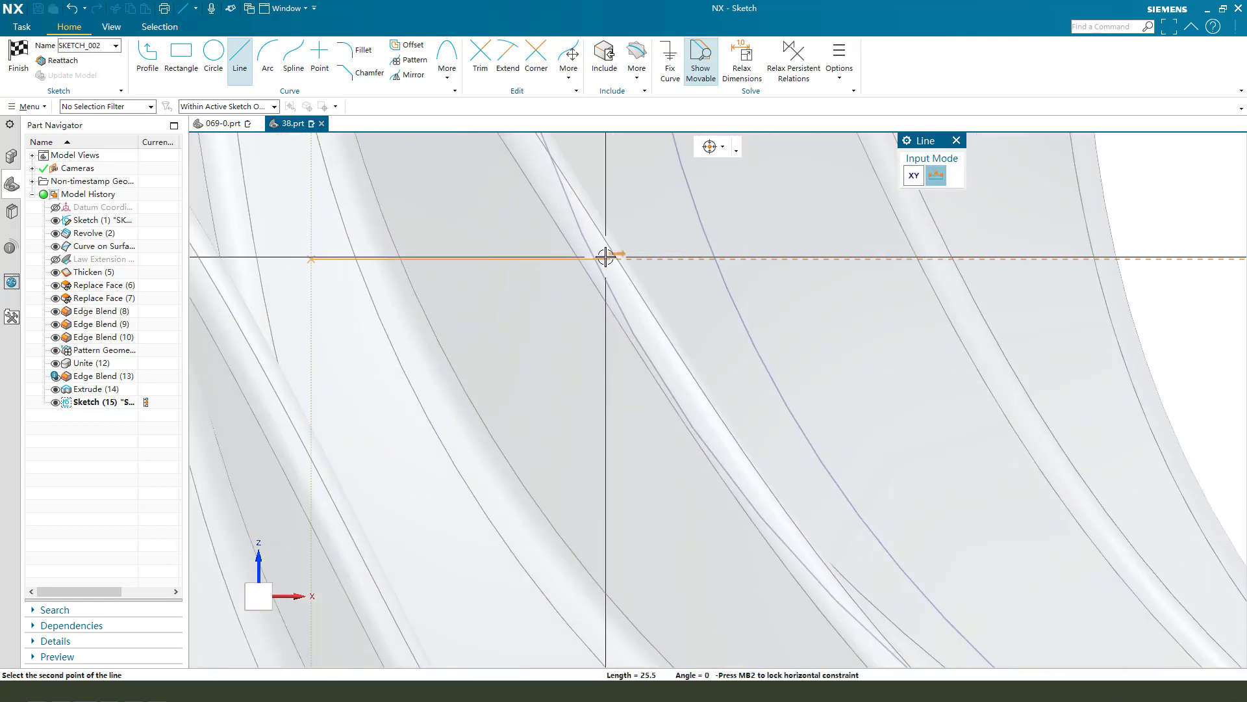
pyautogui.click(605, 257)
pyautogui.scroll(5, 513, 247)
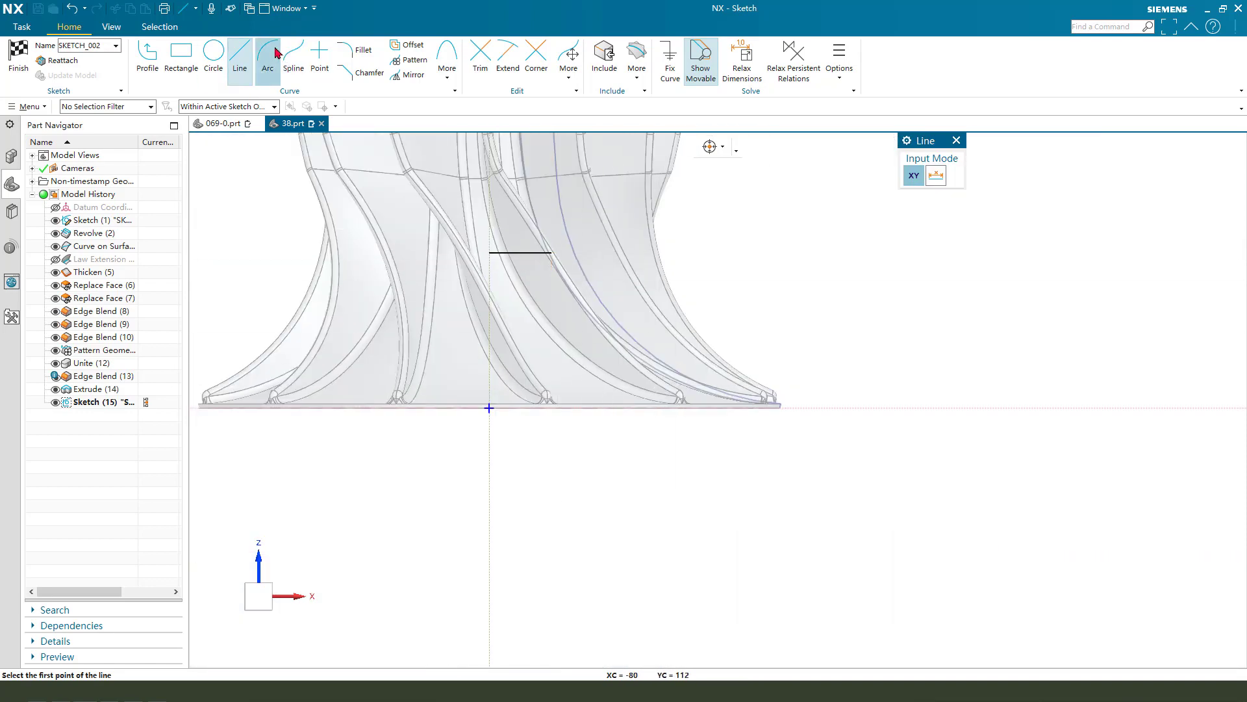
# - Draw an arc from the top line's end curving down to the impeller base
pyautogui.click(276, 51)
pyautogui.scroll(-5, 577, 263)
pyautogui.click(538, 245)
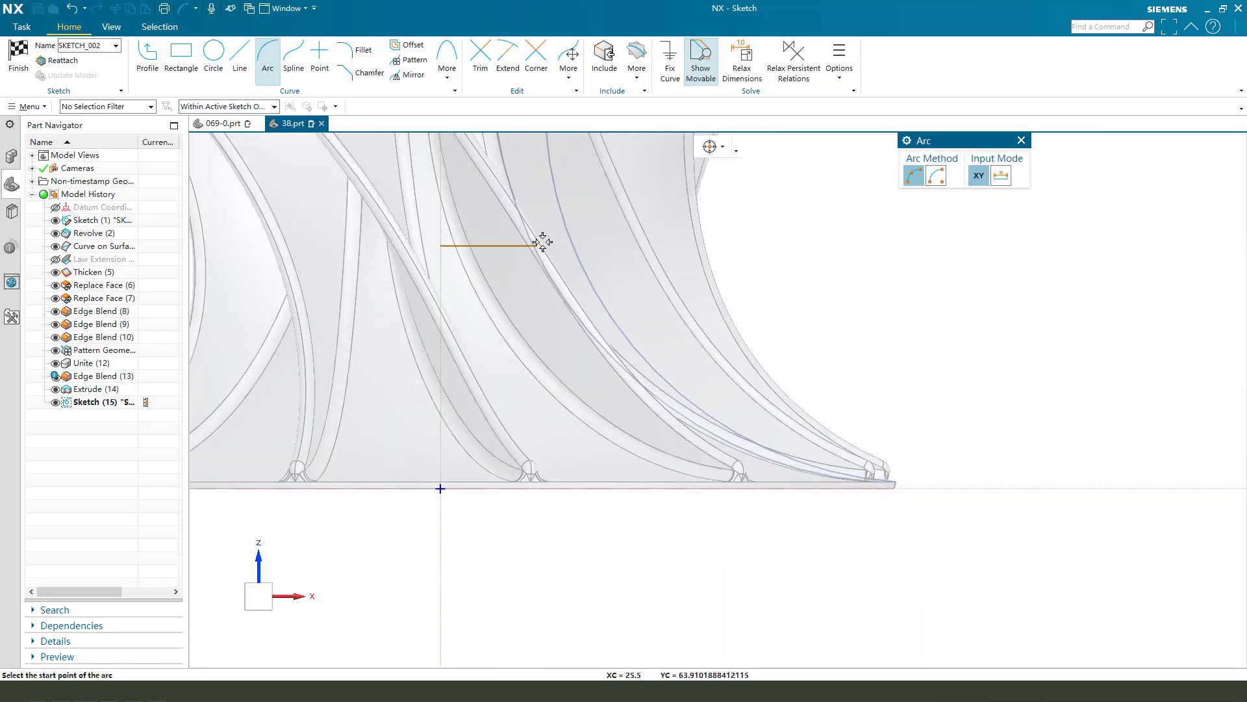
pyautogui.click(703, 488)
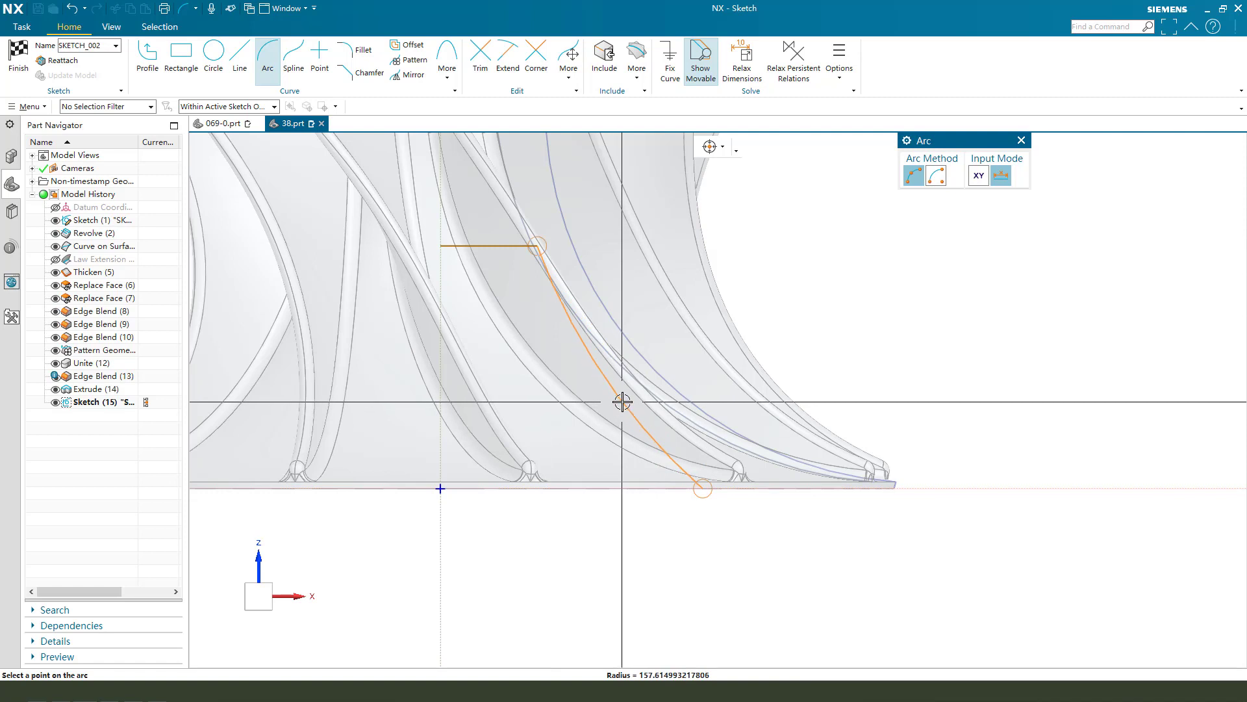
pyautogui.click(622, 402)
pyautogui.press('Escape')
pyautogui.click(705, 484)
pyautogui.click(703, 487)
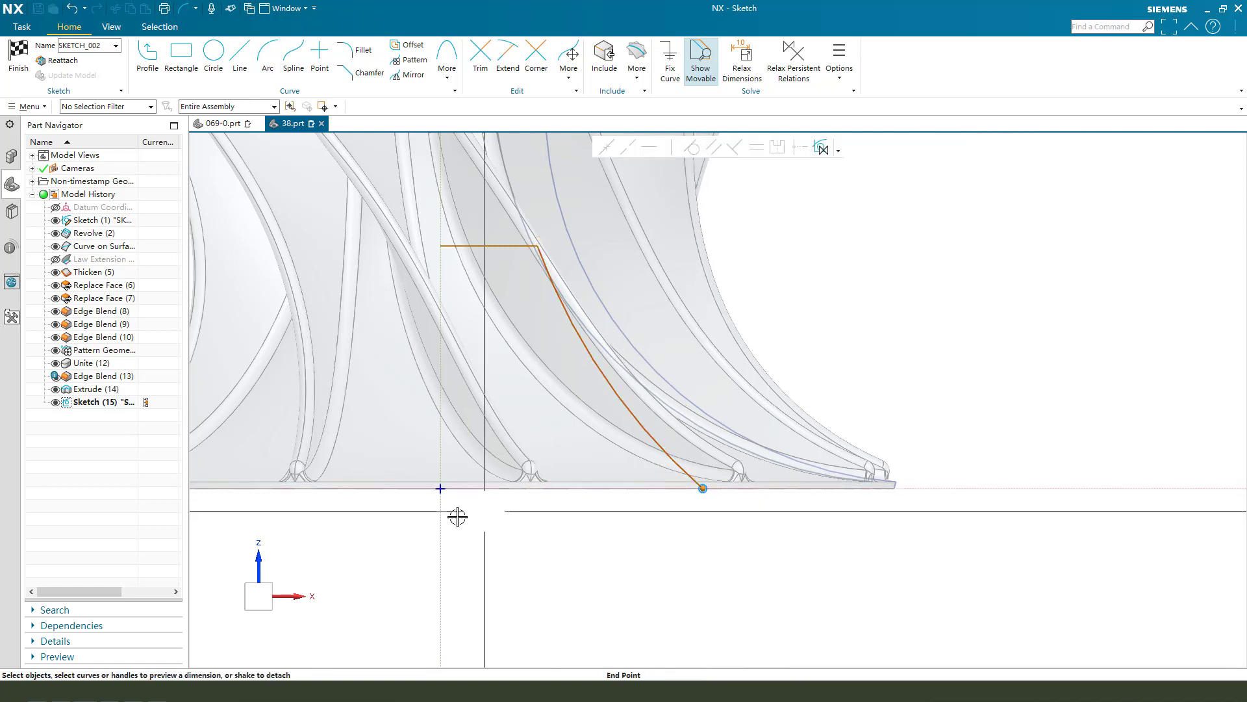
# - Dimension the arc end 87 from the axis and the top line's length to 25.5
pyautogui.click(442, 515)
pyautogui.click(697, 566)
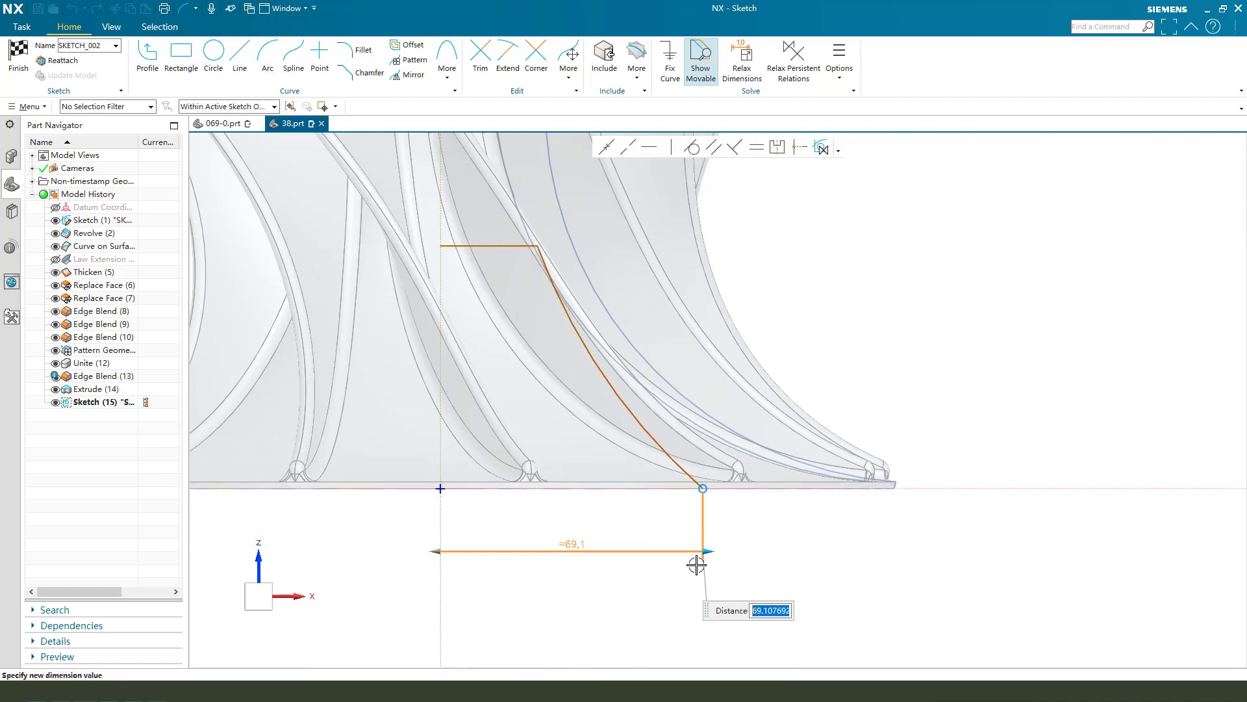
pyautogui.moveTo(706, 556); pyautogui.dragTo(772, 552)
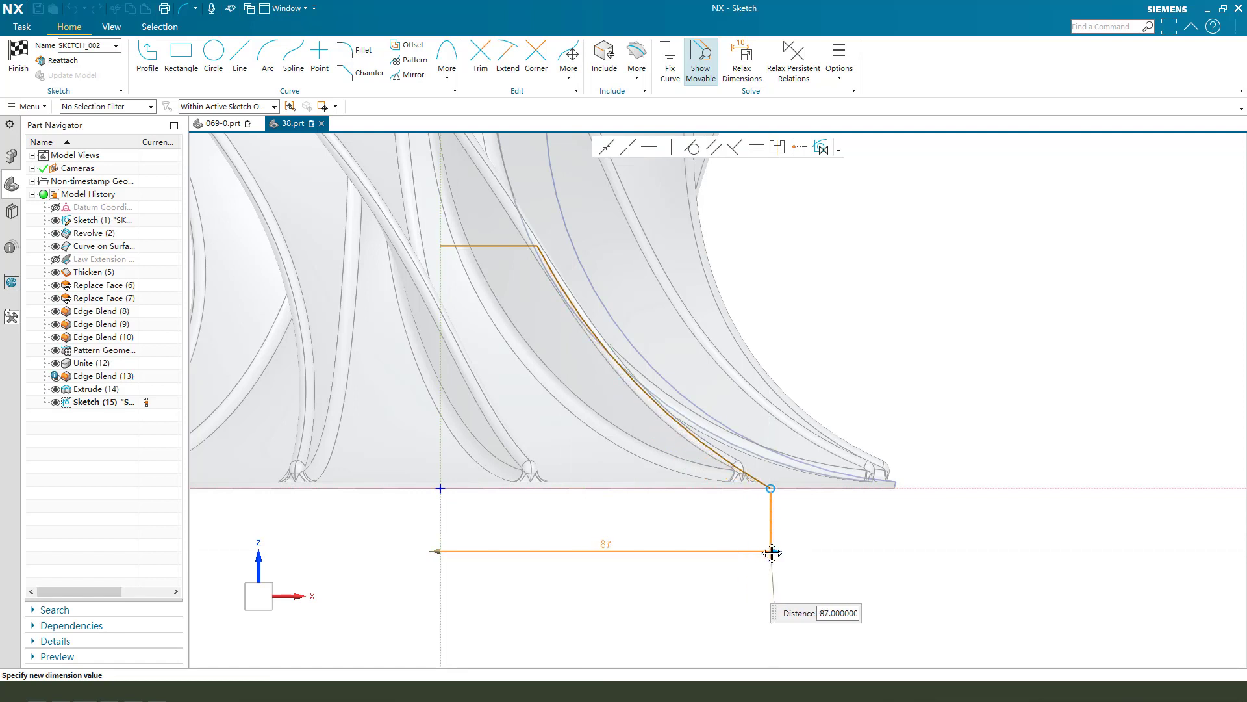
pyautogui.press('Return')
pyautogui.click(494, 246)
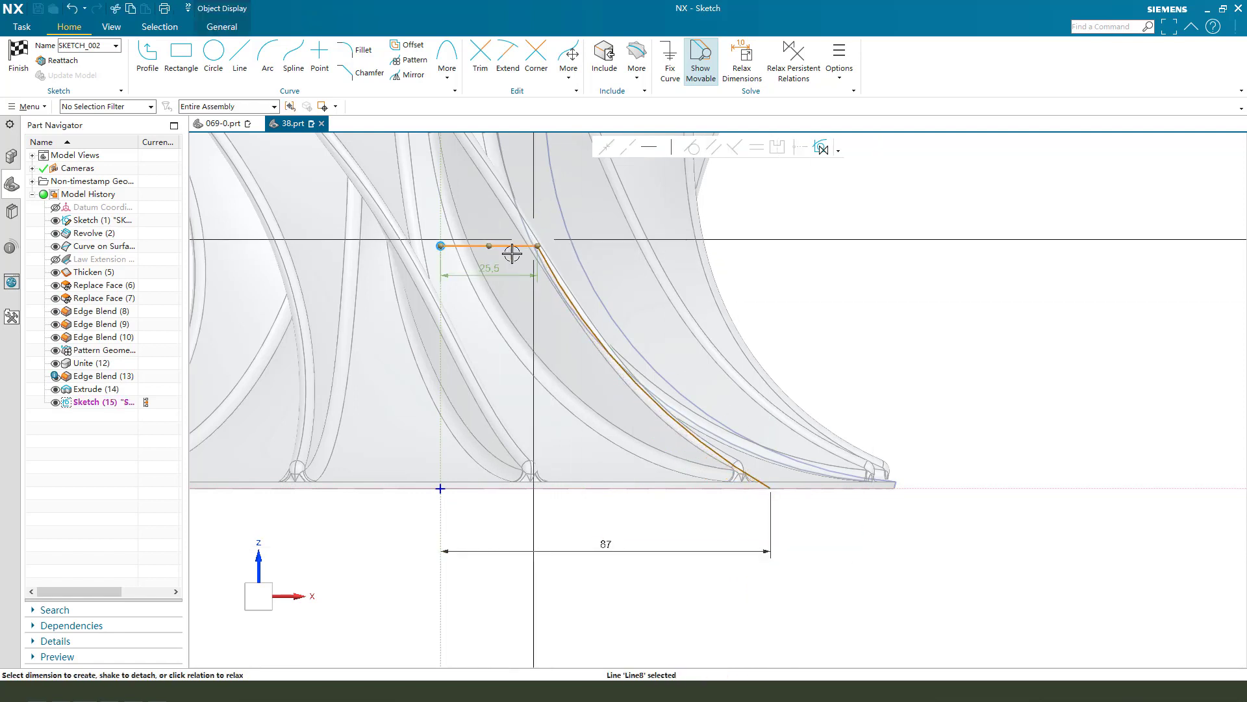
pyautogui.click(478, 217)
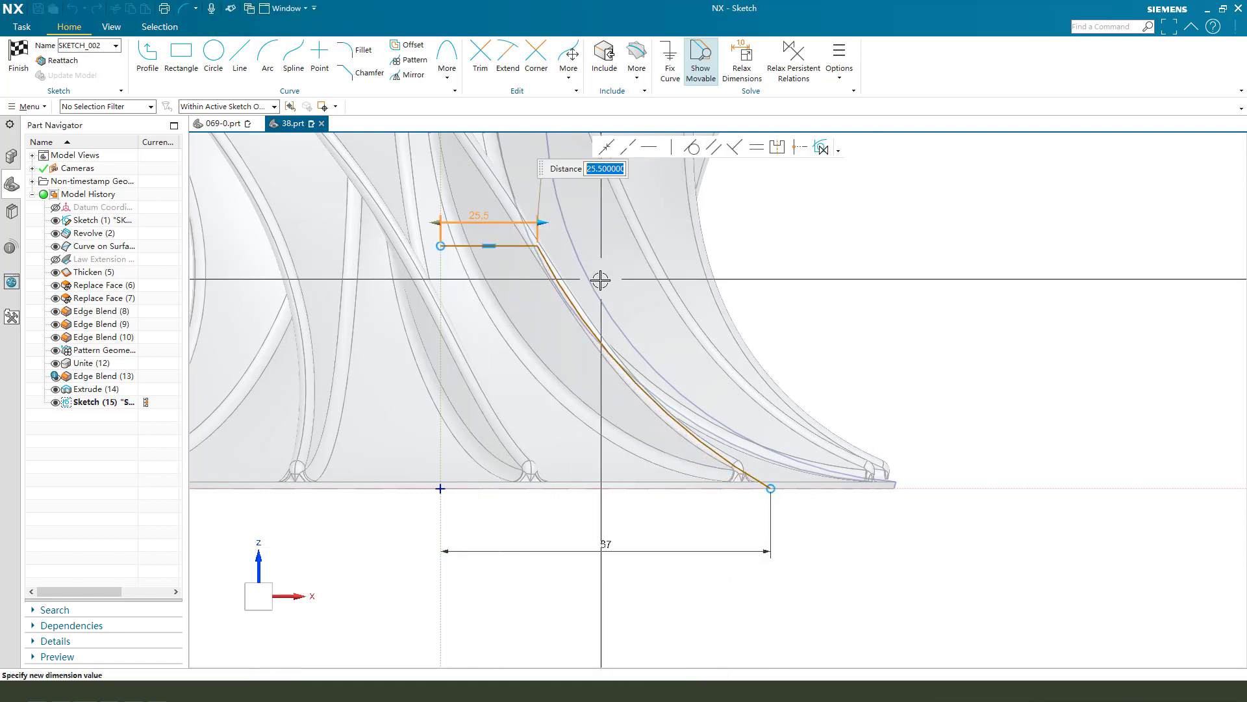
pyautogui.middleClick(550, 328)
# - Set the top line's height to 65 and the arc radius to 150, then finish the sketch
pyautogui.click(496, 247)
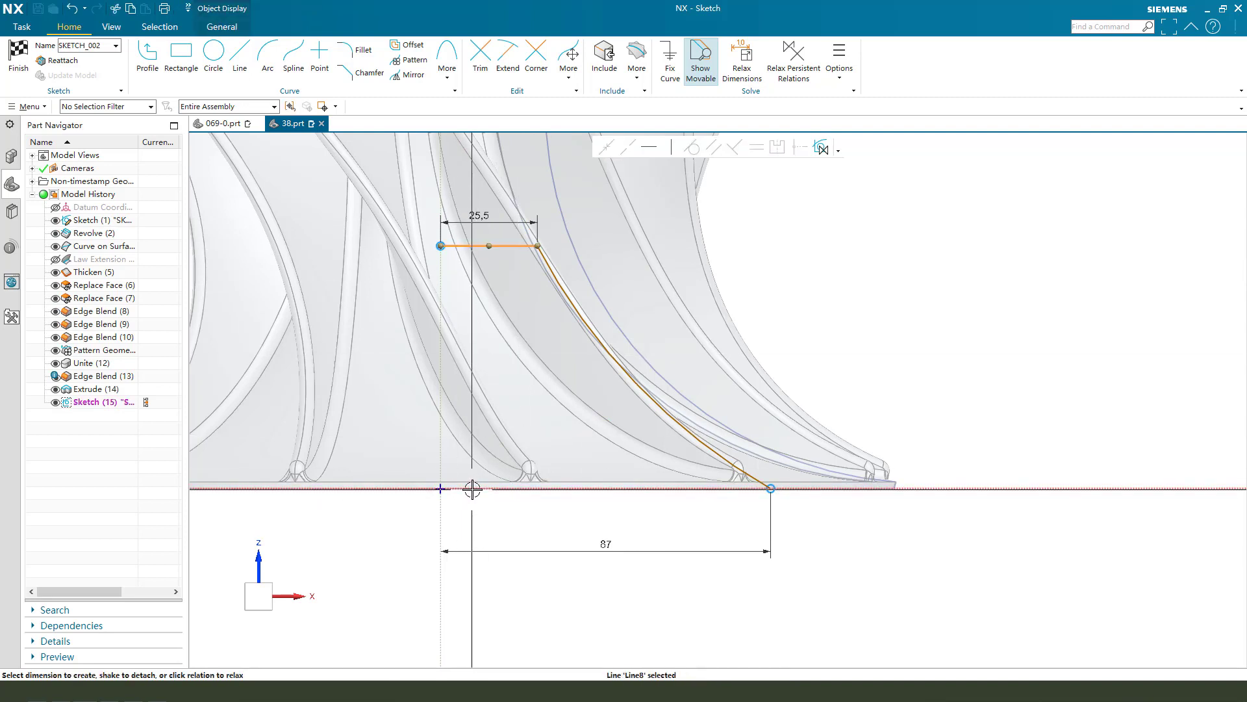
pyautogui.click(472, 490)
pyautogui.moveTo(499, 359); pyautogui.dragTo(376, 344)
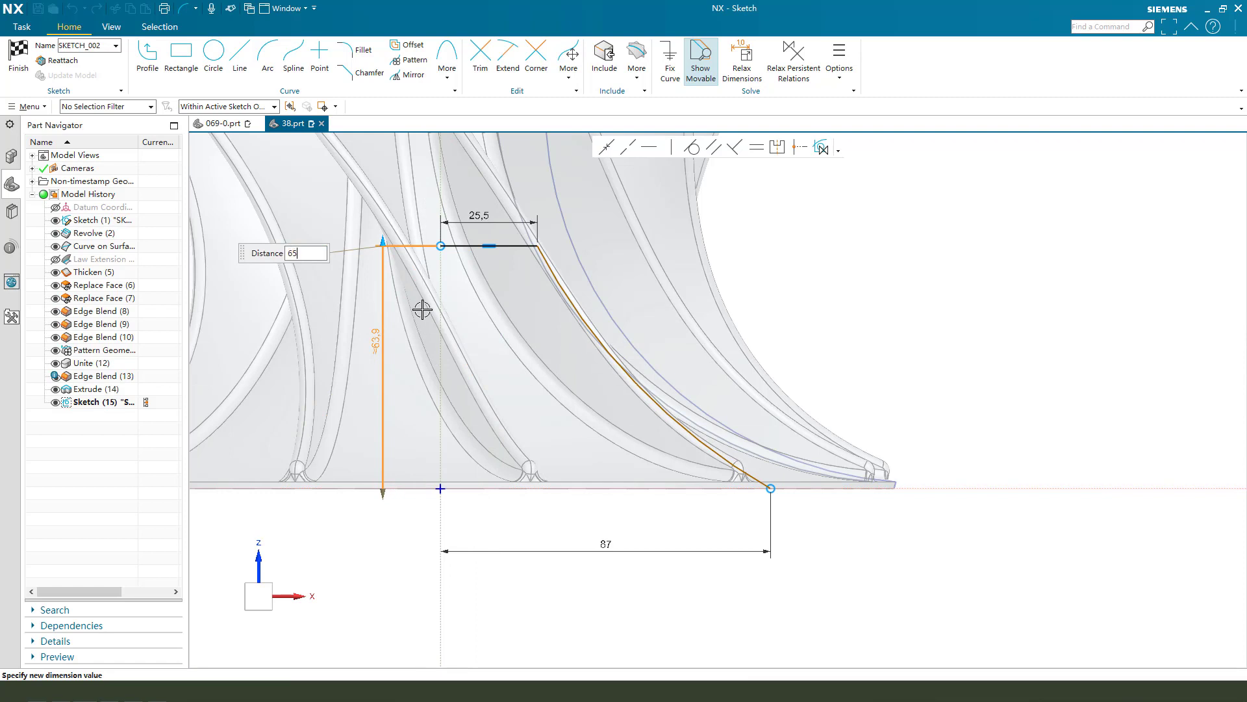
pyautogui.press('Return')
pyautogui.press('Escape')
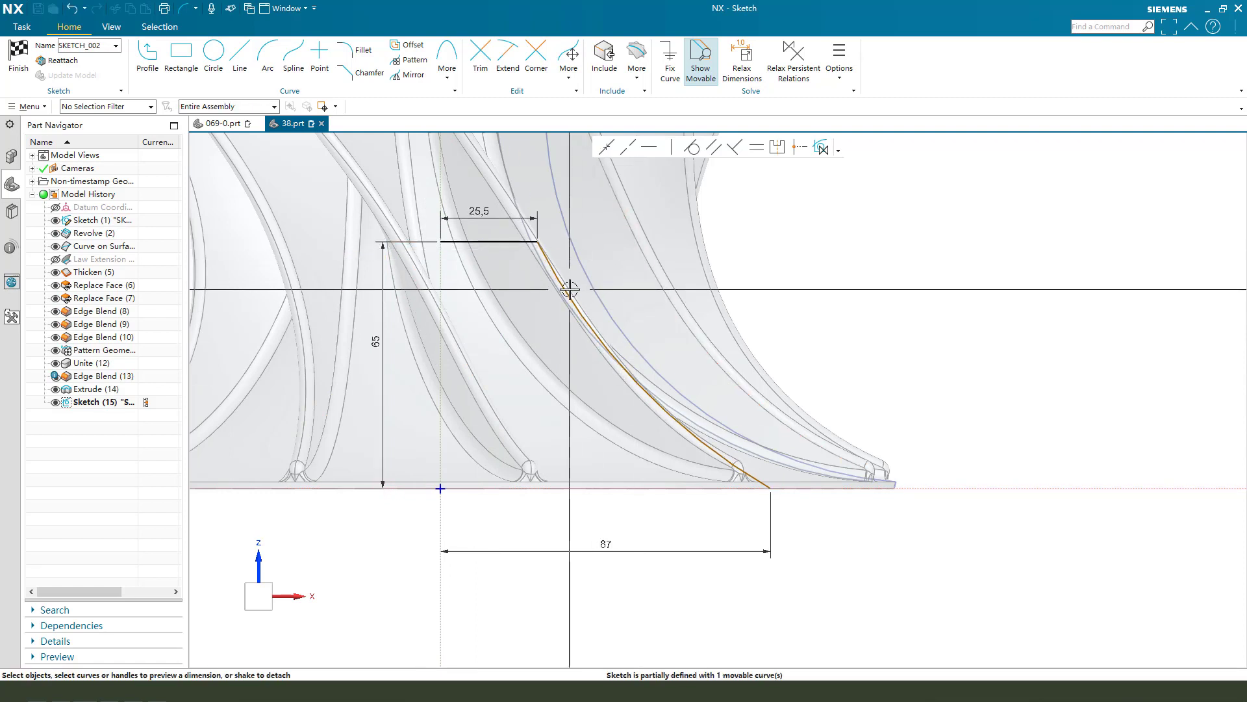
pyautogui.click(569, 289)
pyautogui.press('Escape')
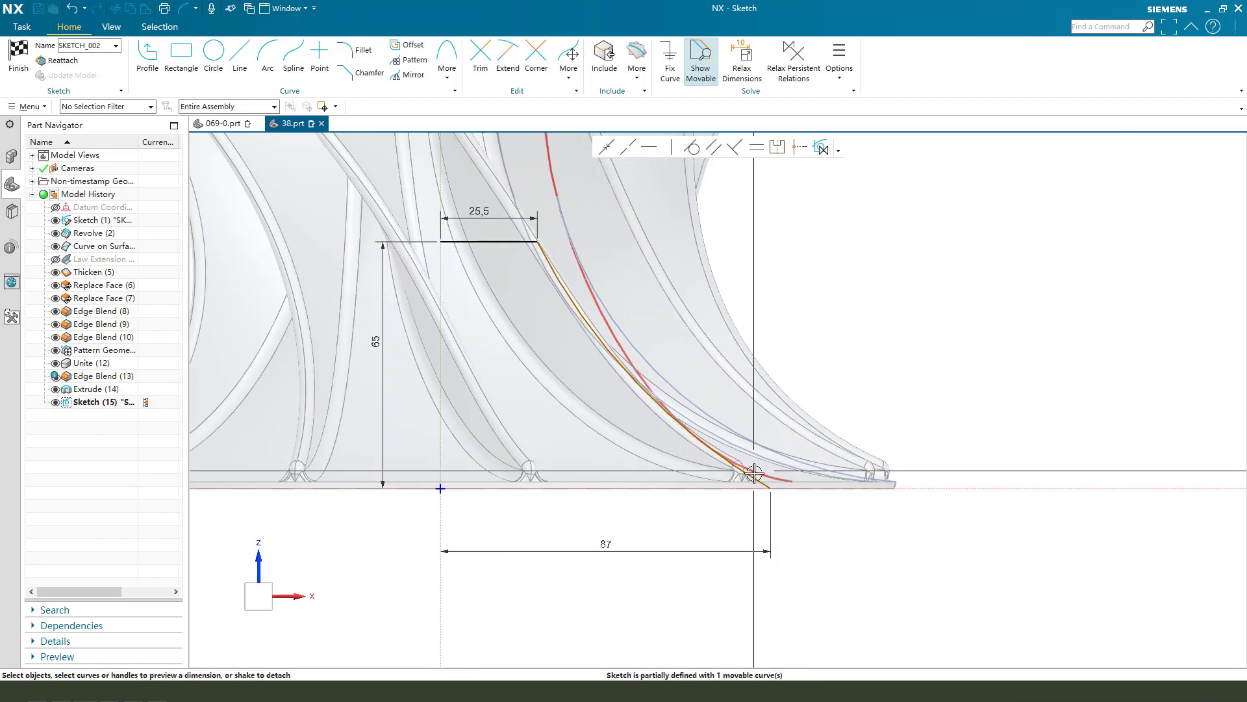
pyautogui.click(753, 477)
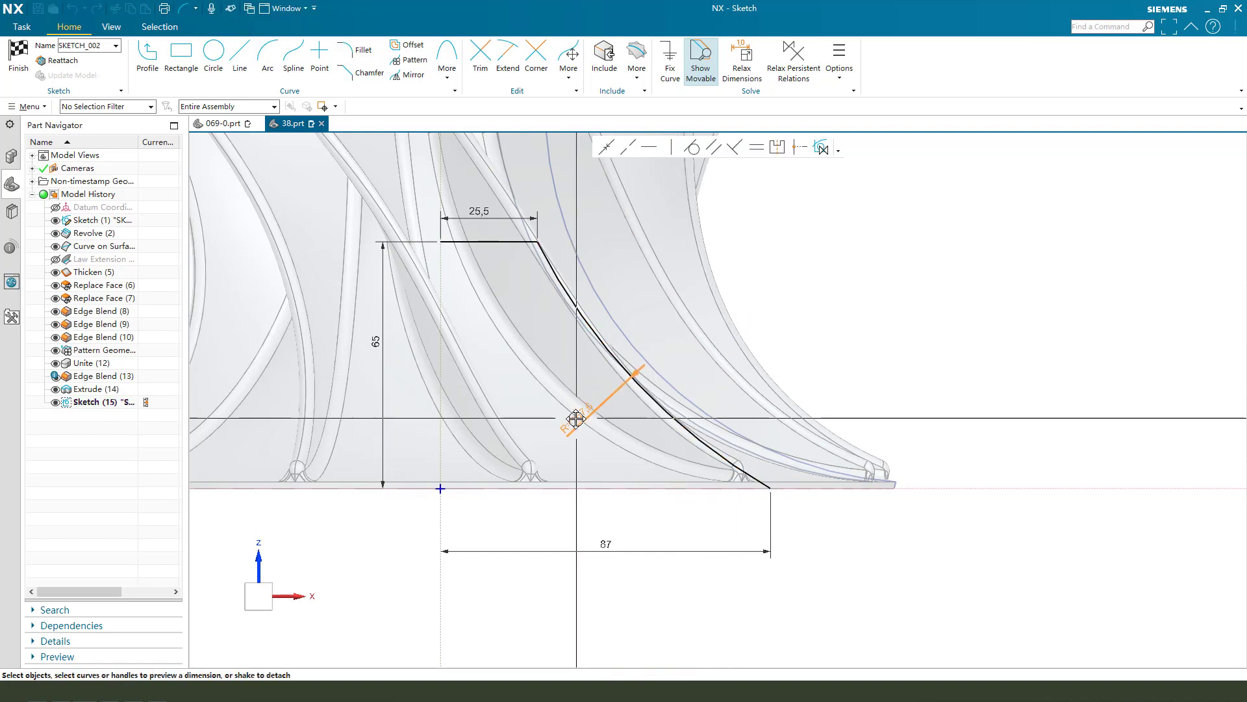
pyautogui.click(573, 436)
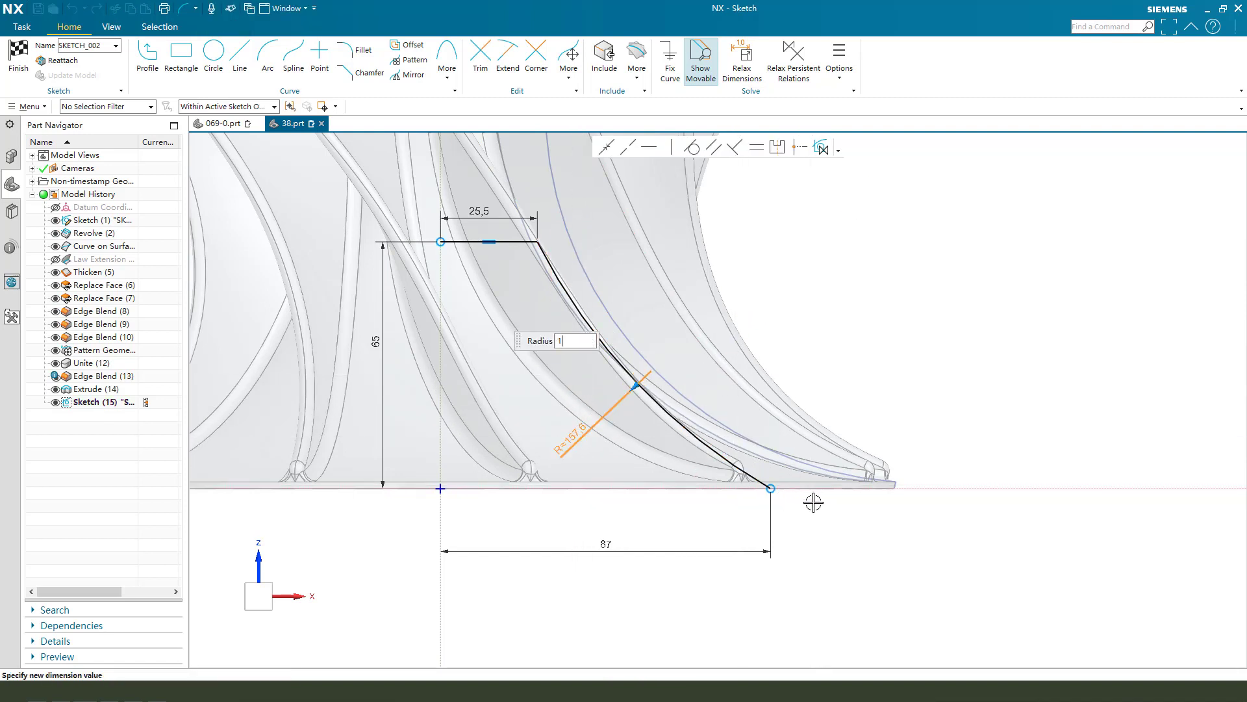
pyautogui.press('Return')
pyautogui.scroll(-2, 640, 413)
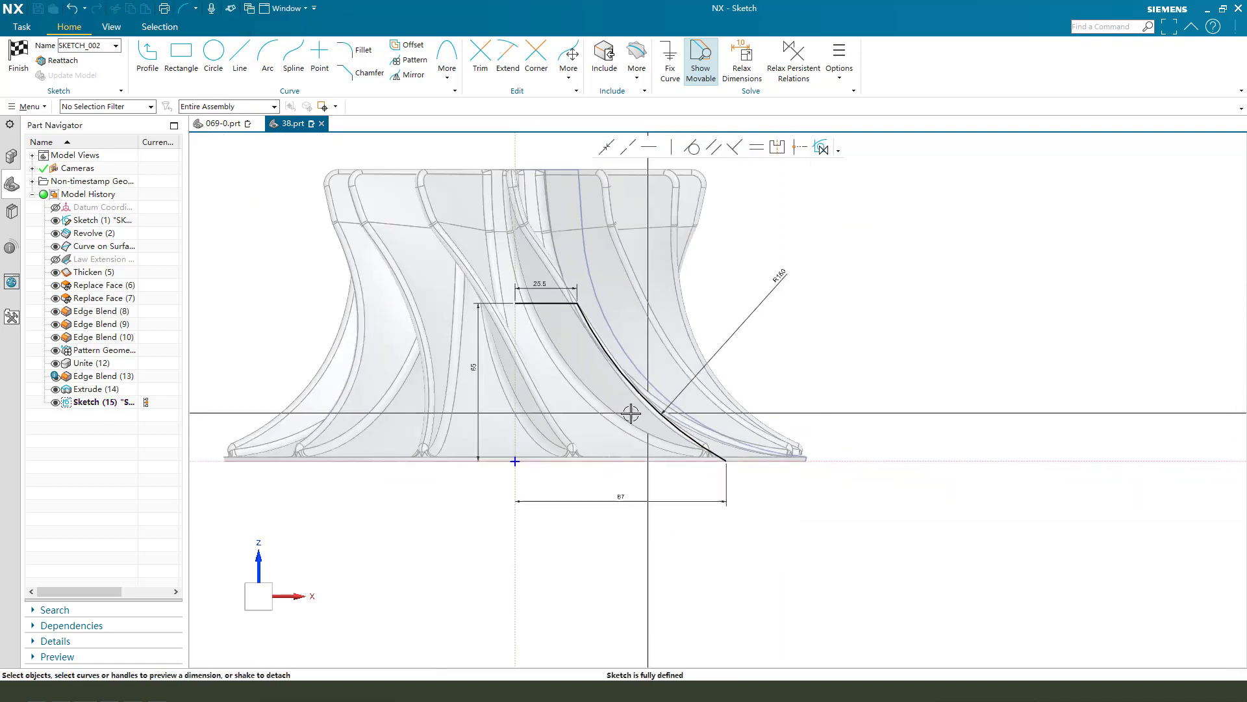
pyautogui.click(33, 75)
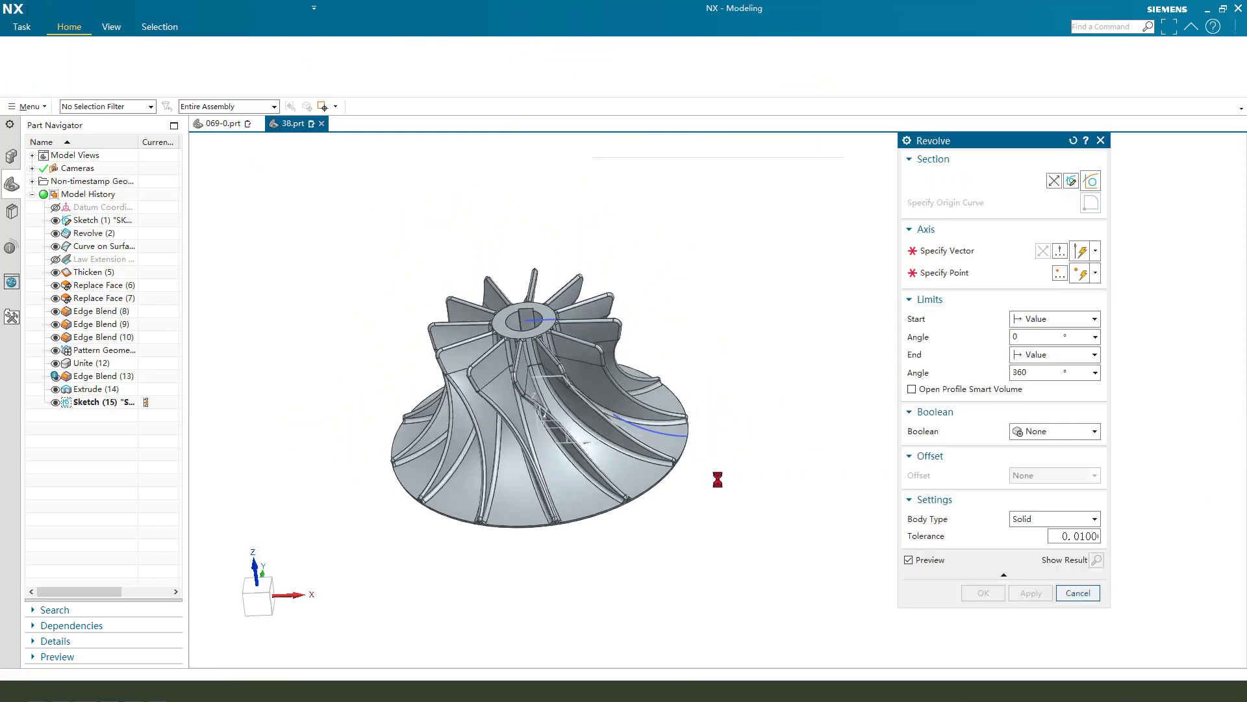
# - Revolve the trim sketch 360° about the impeller's central axis, cutting the outer profile
pyautogui.moveTo(752, 446)
pyautogui.mouseDown(button='middle')
pyautogui.moveTo(710, 403)
pyautogui.moveTo(743, 466)
pyautogui.moveTo(843, 420)
pyautogui.mouseUp(button='middle')
pyautogui.click(537, 404)
pyautogui.click(1050, 432)
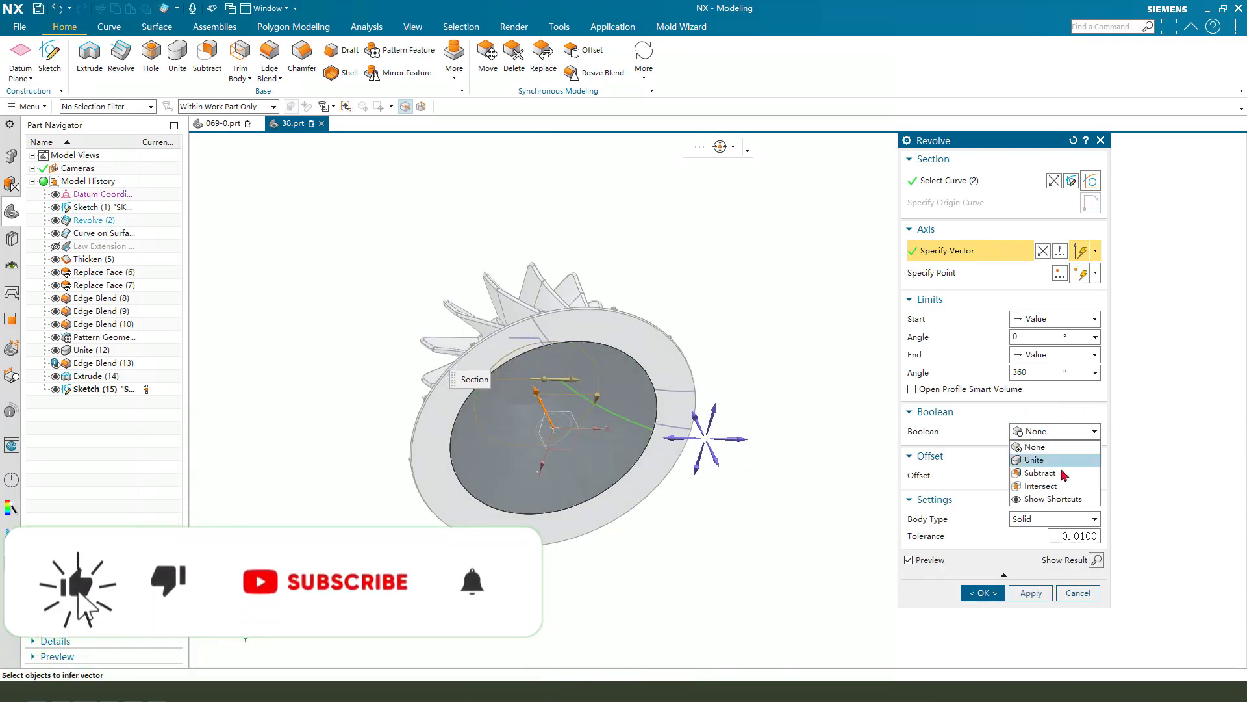
pyautogui.click(1033, 451)
pyautogui.middleClick(772, 364)
pyautogui.moveTo(771, 364); pyautogui.dragTo(637, 496, button='middle')
pyautogui.moveTo(612, 526); pyautogui.dragTo(593, 524, button='middle')
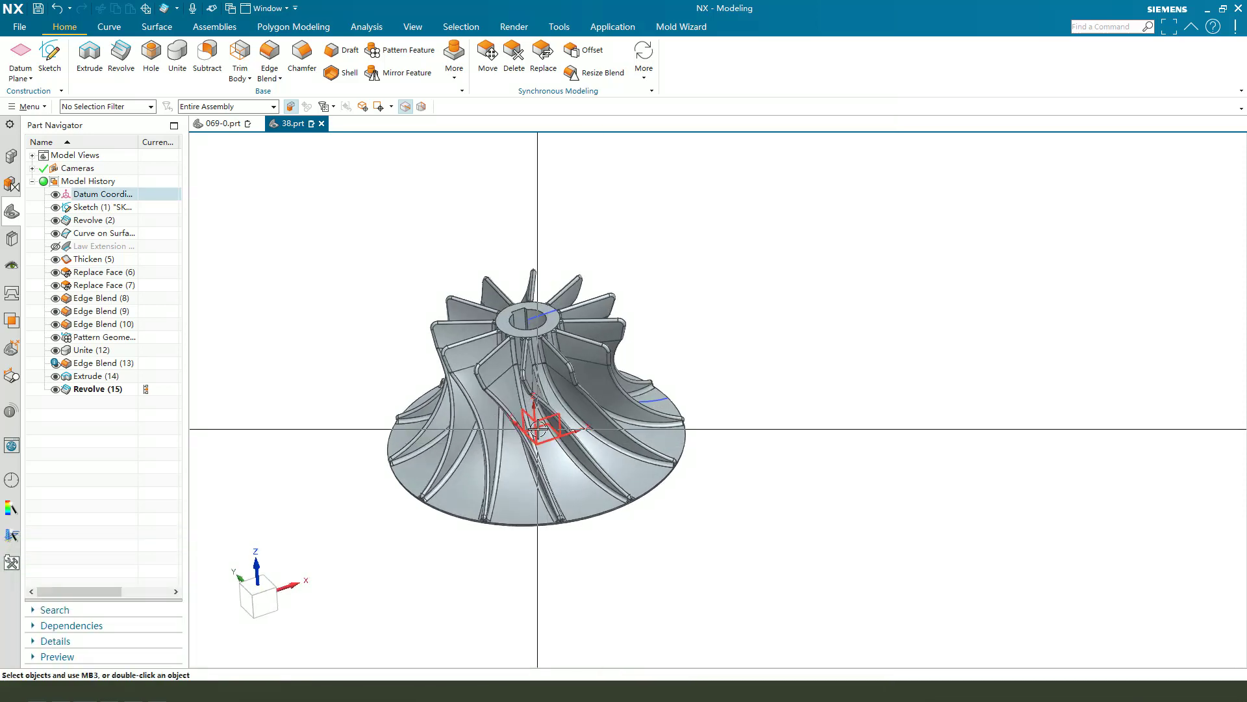
# - Hide the datum coordinate system and Sketch (1)
pyautogui.click(538, 429)
pyautogui.click(700, 425)
pyautogui.click(658, 399)
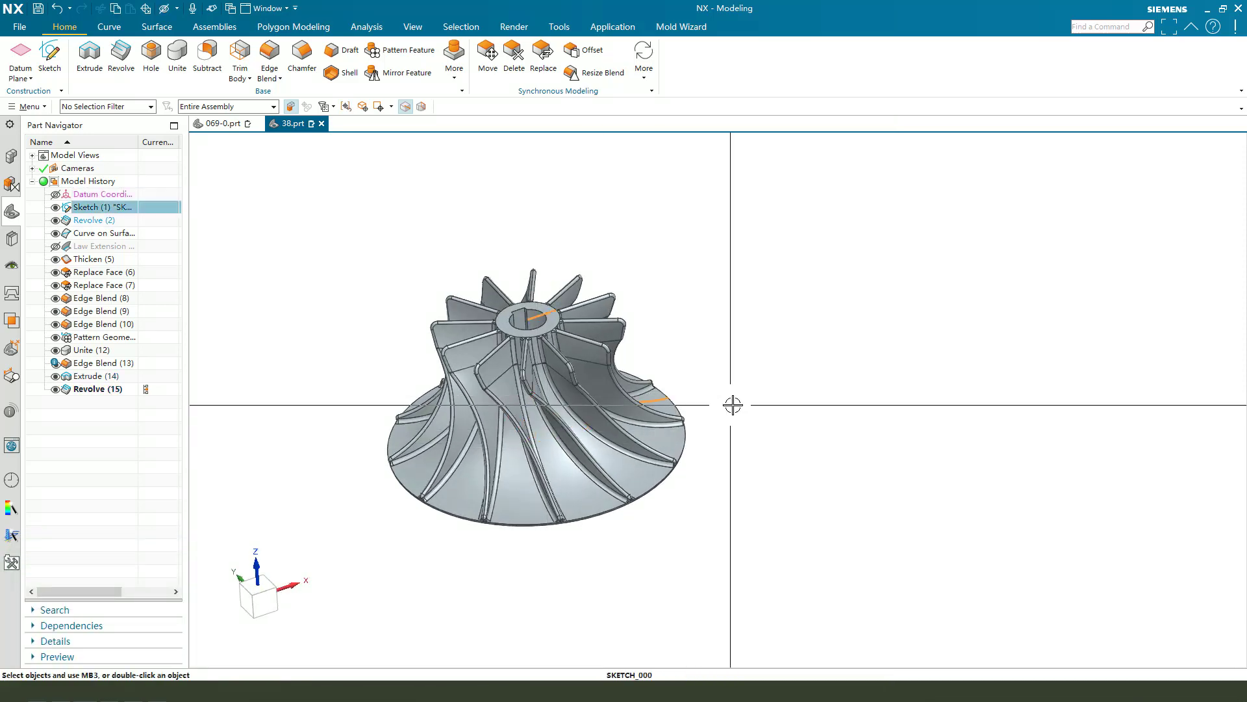
pyautogui.hotkey('ctrl', 'b')
pyautogui.moveTo(732, 404); pyautogui.dragTo(629, 336, button='middle')
pyautogui.moveTo(595, 465); pyautogui.dragTo(599, 473, button='middle')
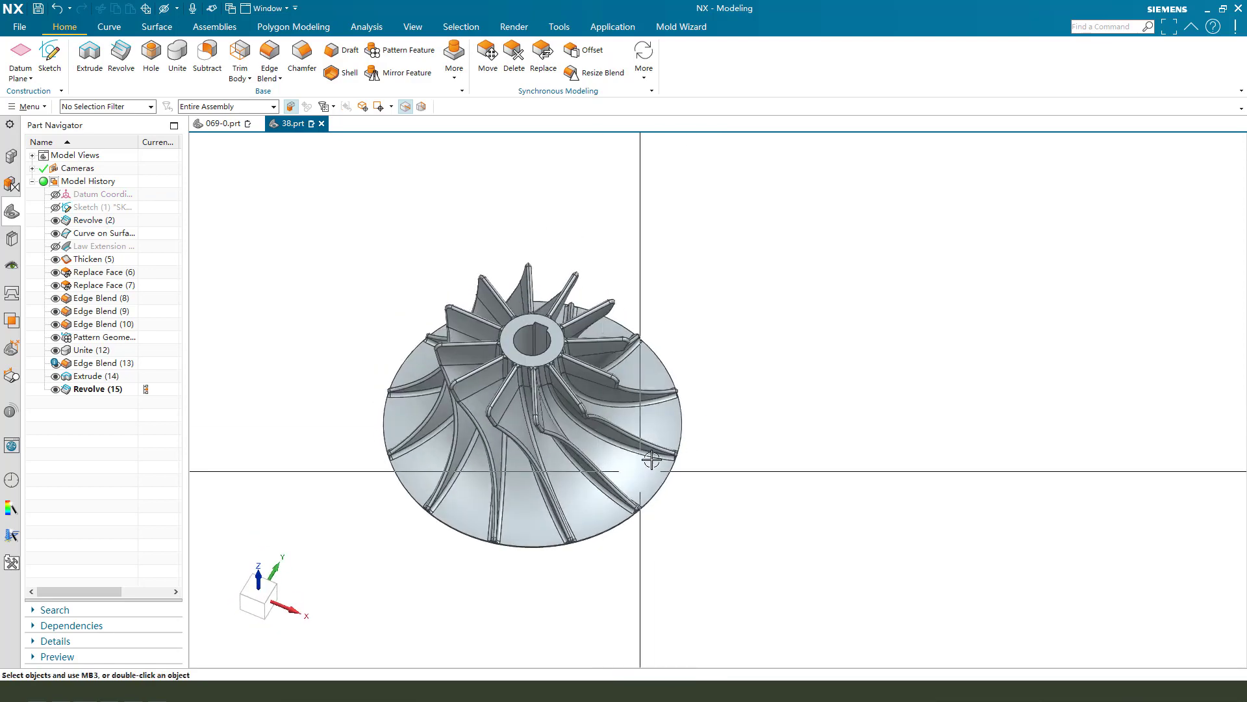
# - Colour the impeller body yellow with Edit Object Display (Ctrl+J)
pyautogui.hotkey('ctrl', 'j')
pyautogui.click(644, 404)
pyautogui.middleClick(777, 389)
pyautogui.middleClick(815, 377)
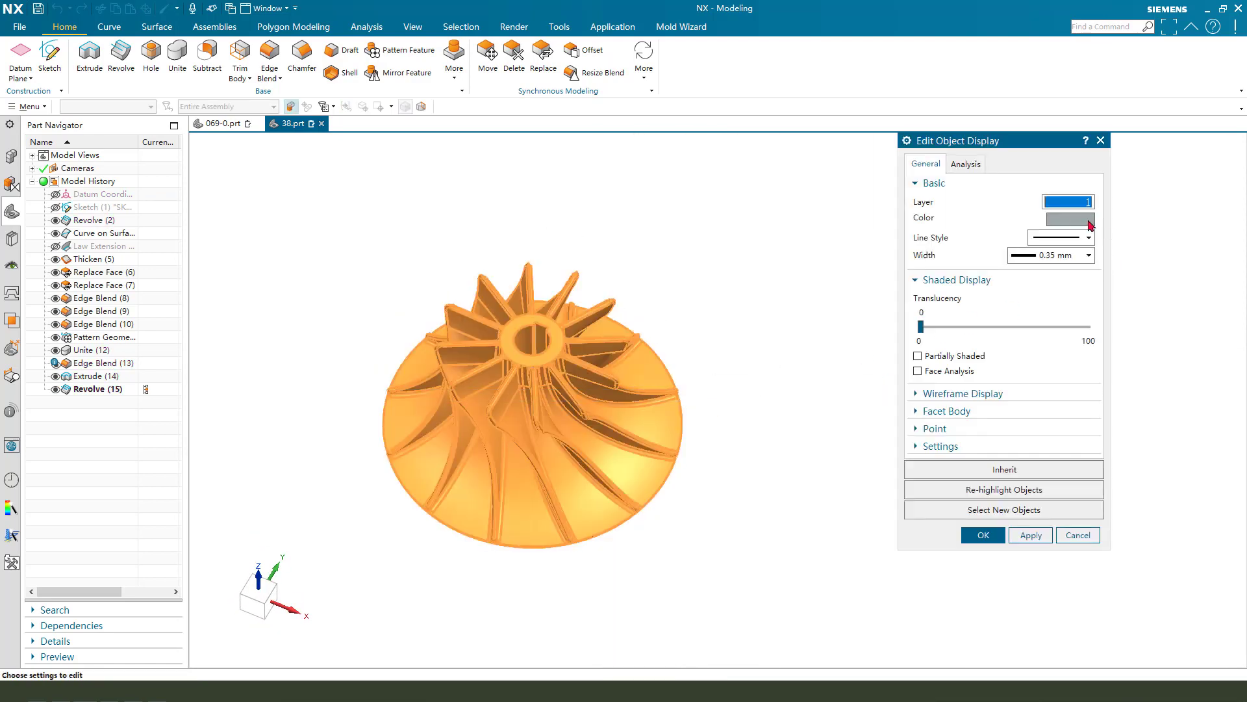
pyautogui.click(1078, 224)
pyautogui.middleClick(829, 284)
pyautogui.middleClick(820, 284)
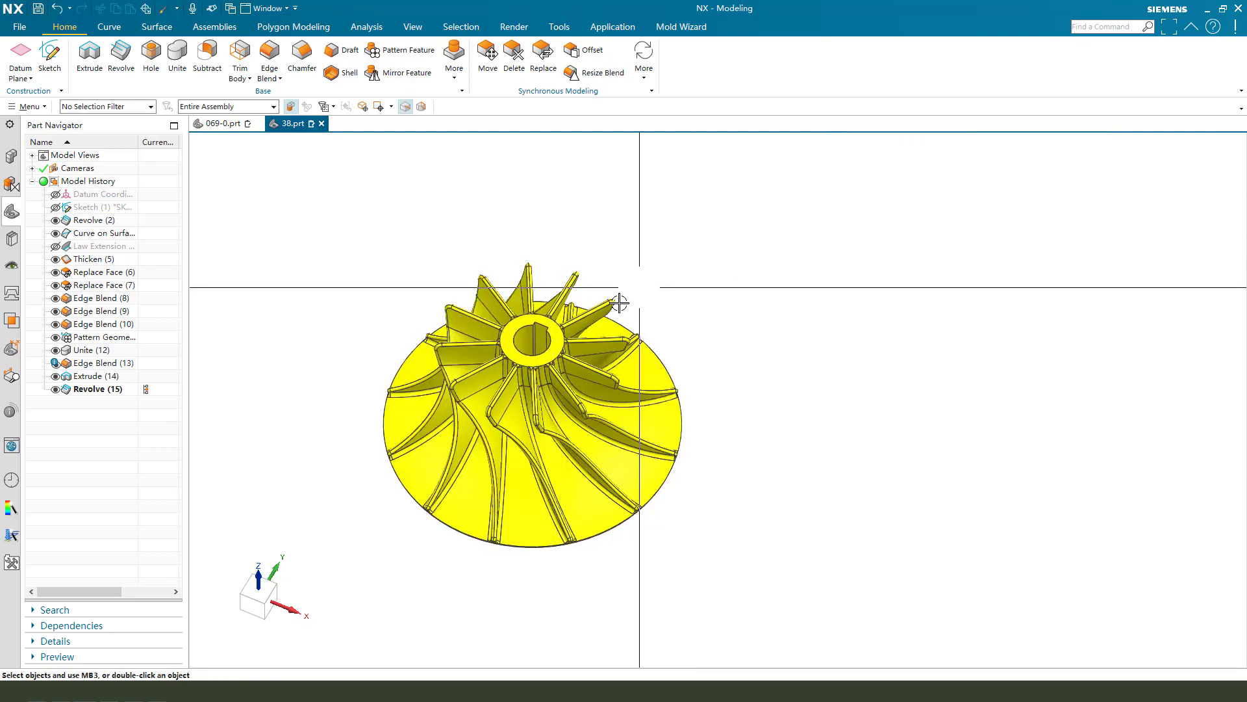
pyautogui.keyDown('shift'); pyautogui.moveTo(629, 483); pyautogui.dragTo(765, 402, button='middle'); pyautogui.keyUp('shift')
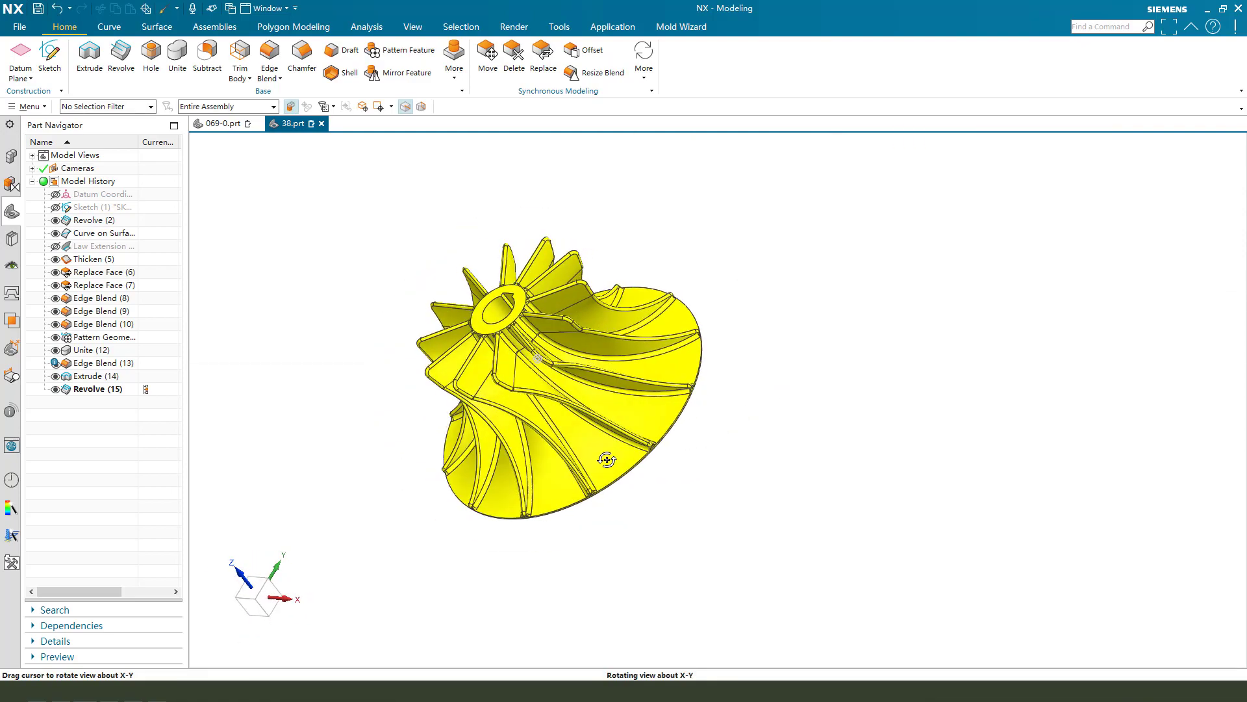
pyautogui.moveTo(473, 523); pyautogui.dragTo(659, 486, button='middle')
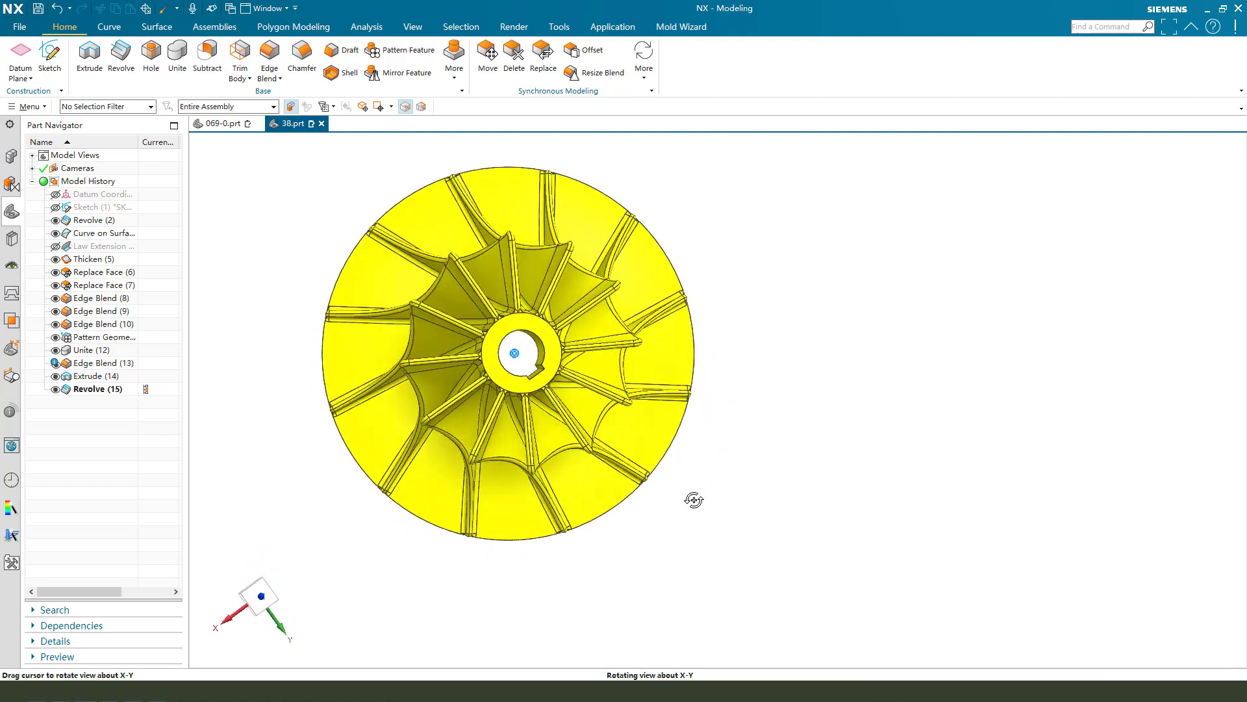